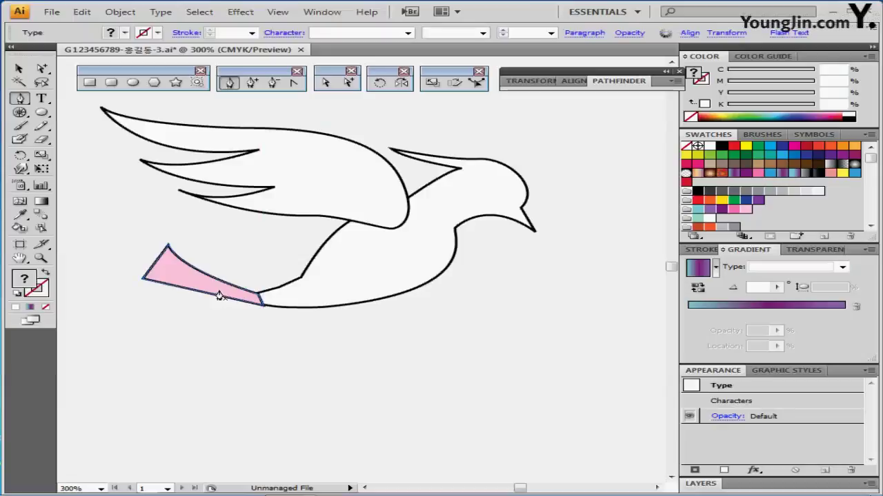
# - Rotate a copy of the pink tail feather downward about its inner upper anchor point, then repeat the transformation for a third feather
pyautogui.click(219, 296)
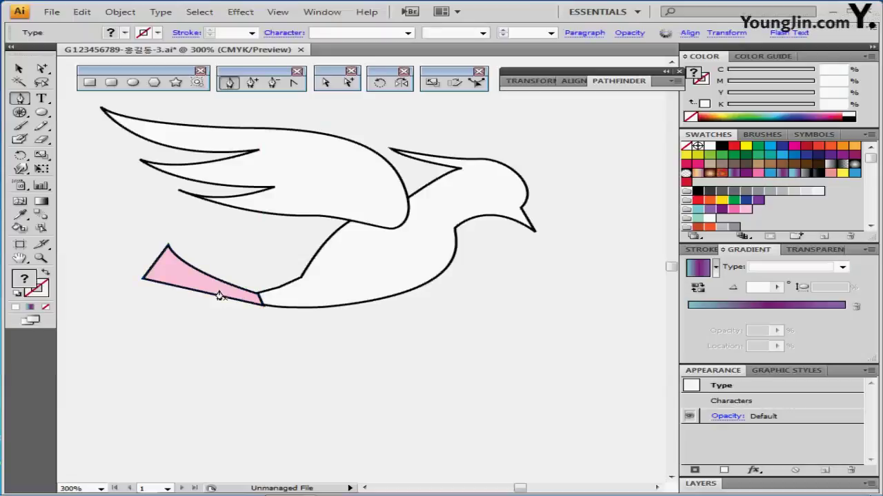
pyautogui.hotkey('ctrl', 'shift', 'a')
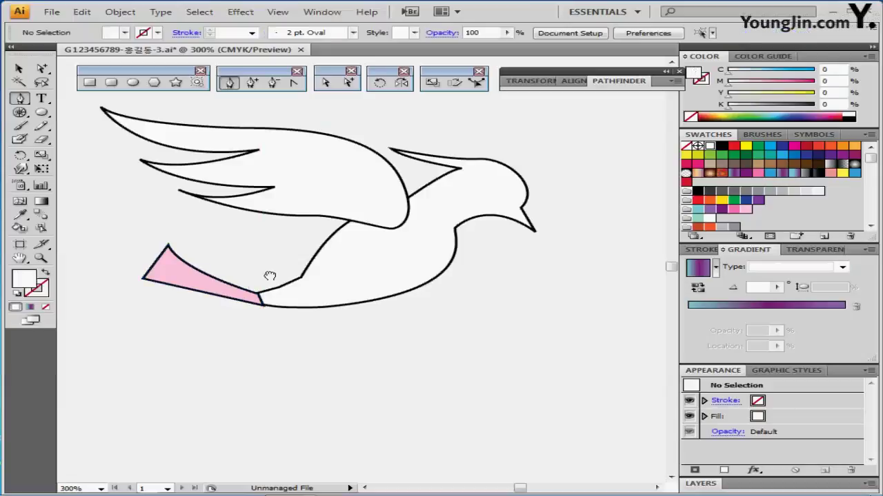
pyautogui.moveTo(269, 276); pyautogui.dragTo(309, 301)
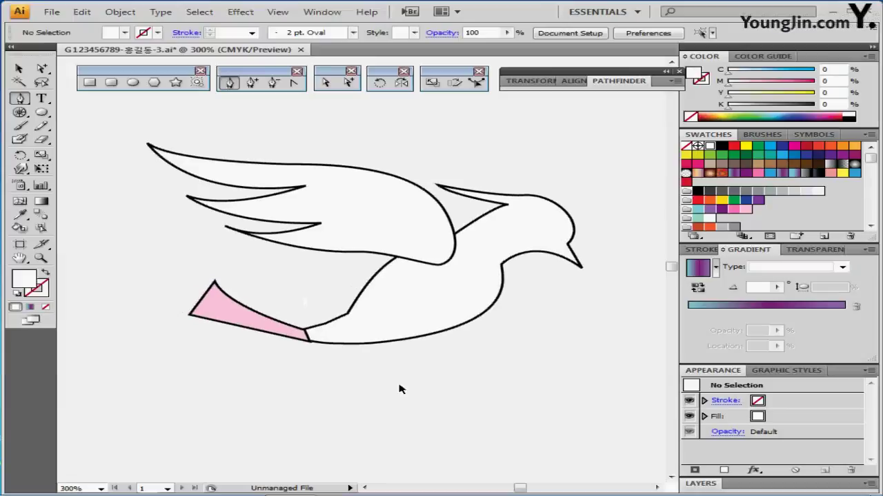
pyautogui.moveTo(374, 321); pyautogui.dragTo(386, 278)
pyautogui.keyDown('ctrl'); pyautogui.click(293, 284); pyautogui.keyUp('ctrl')
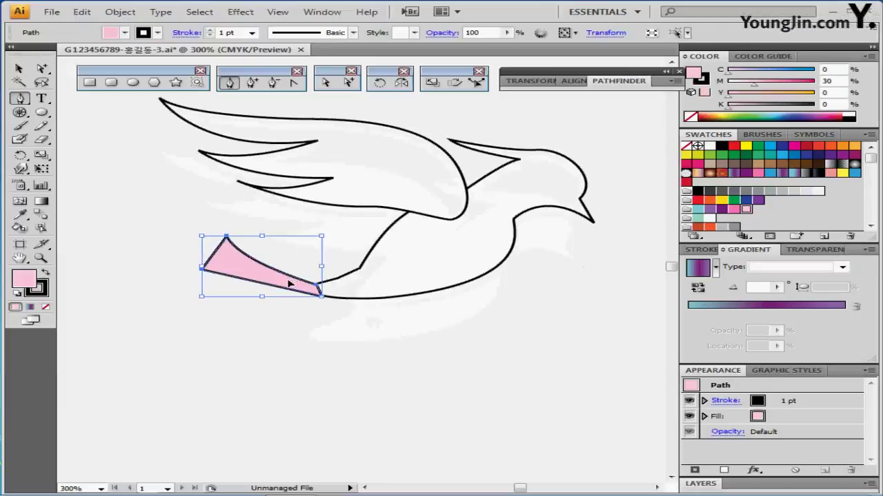
pyautogui.click(21, 156)
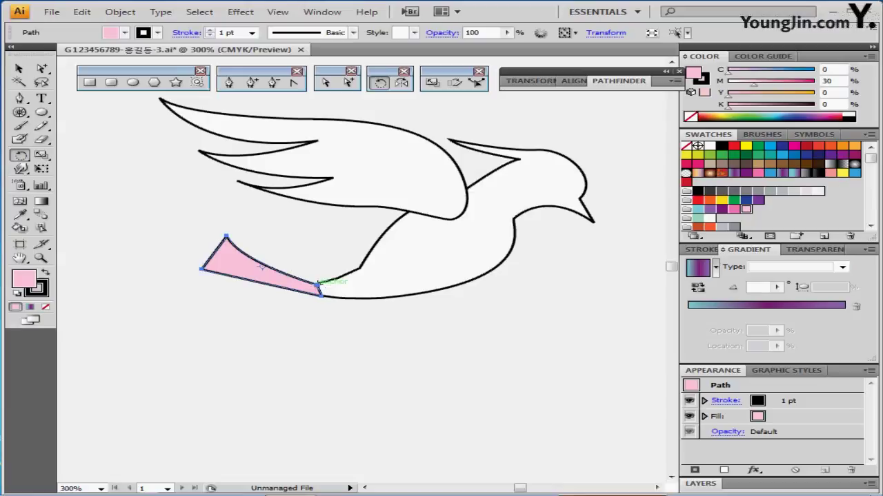
pyautogui.click(317, 284)
pyautogui.moveTo(134, 244); pyautogui.dragTo(142, 317)
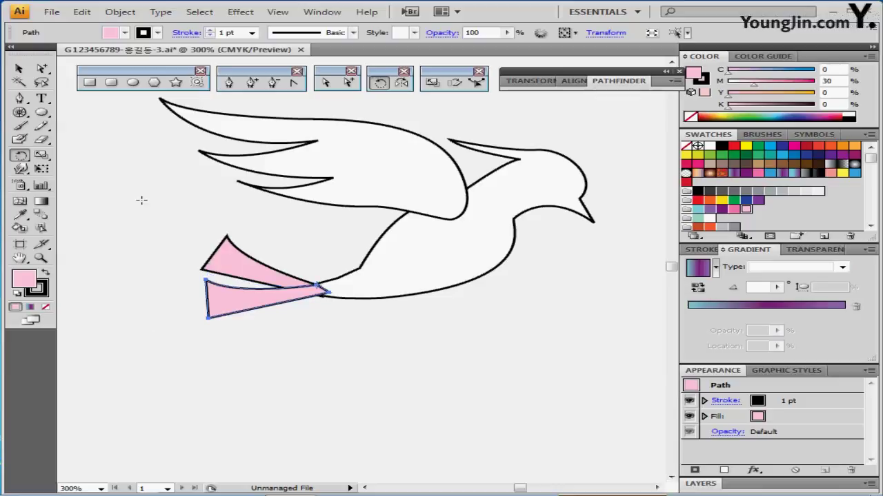
pyautogui.press('ctrl')
pyautogui.hotkey('ctrl', 'd')
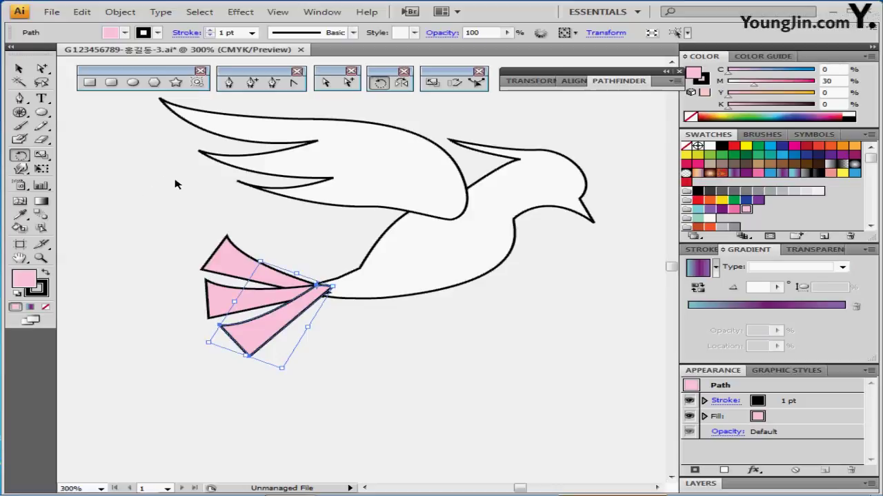
# - Enlarge the middle tail feather outward beyond the other two and nudge its inner end into line with the body
pyautogui.keyDown('ctrl'); pyautogui.click(218, 308); pyautogui.keyUp('ctrl')
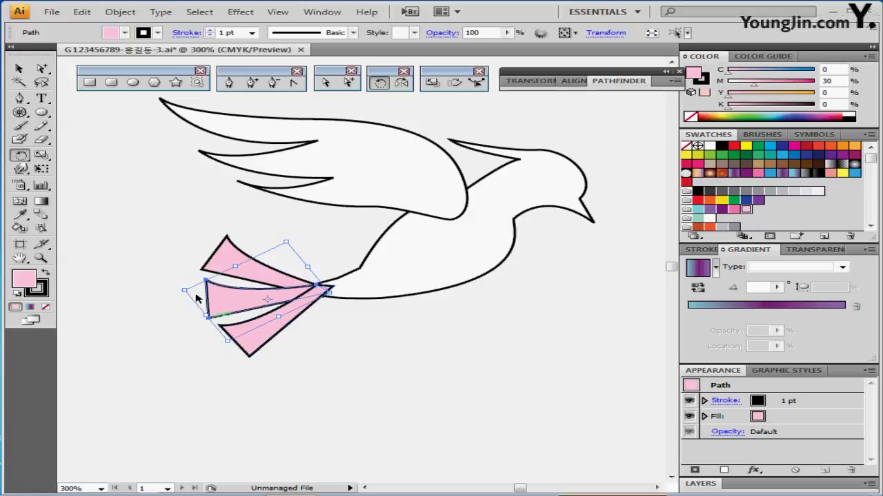
pyautogui.moveTo(183, 291); pyautogui.dragTo(132, 293)
pyautogui.press('ctrl')
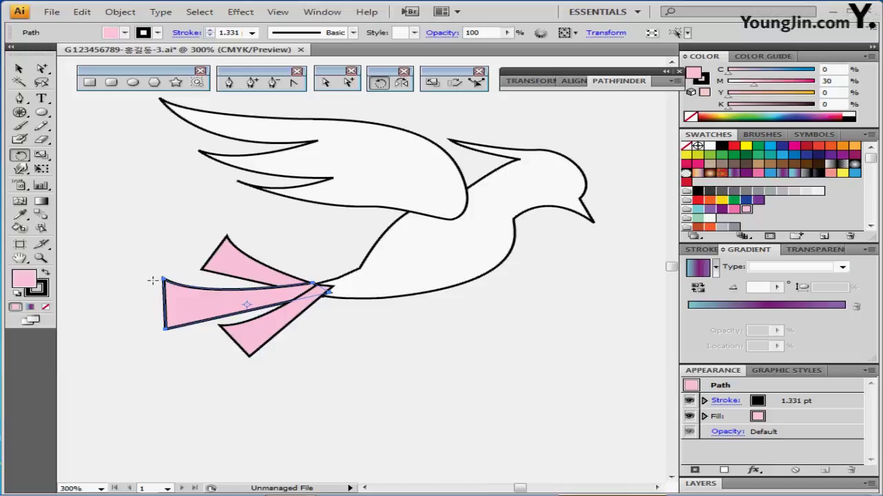
pyautogui.moveTo(134, 292); pyautogui.dragTo(129, 292)
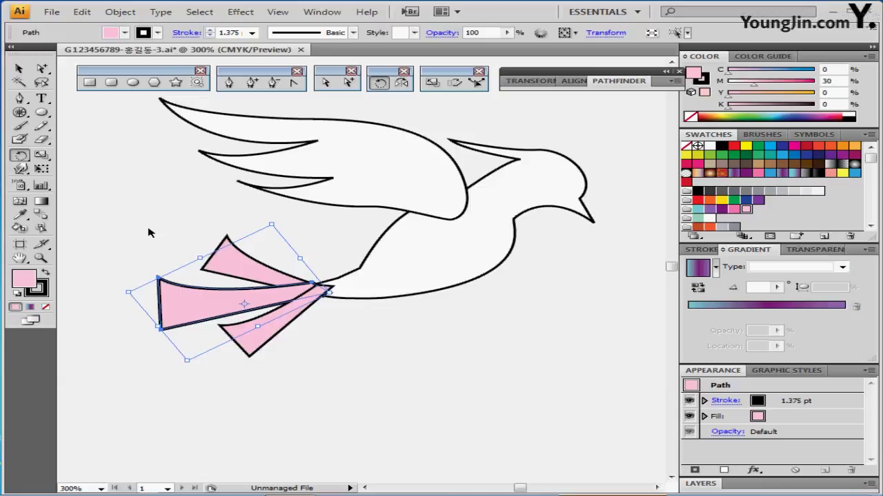
pyautogui.click(292, 357)
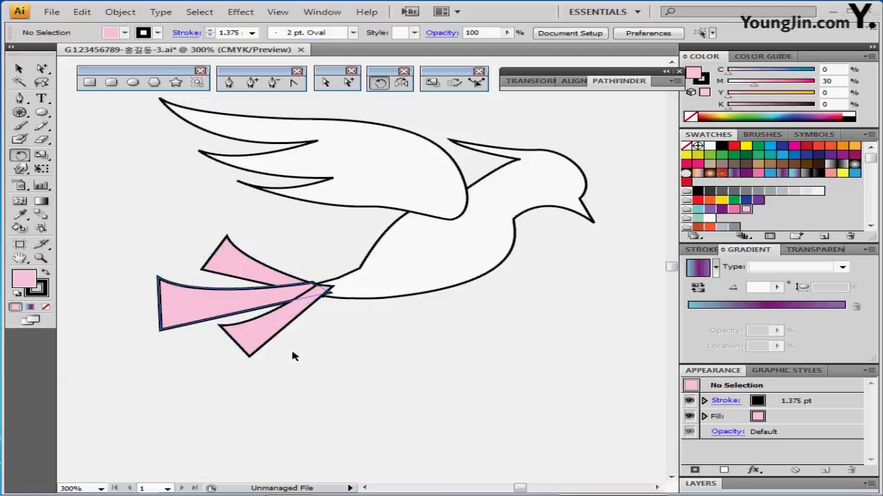
pyautogui.moveTo(330, 293)
pyautogui.mouseDown()
pyautogui.moveTo(345, 274)
pyautogui.moveTo(330, 291)
pyautogui.mouseUp()
pyautogui.click(322, 290)
# - Unite the three tail feathers and the bird's body into a single shape with Pathfinder
pyautogui.moveTo(367, 348); pyautogui.dragTo(302, 269)
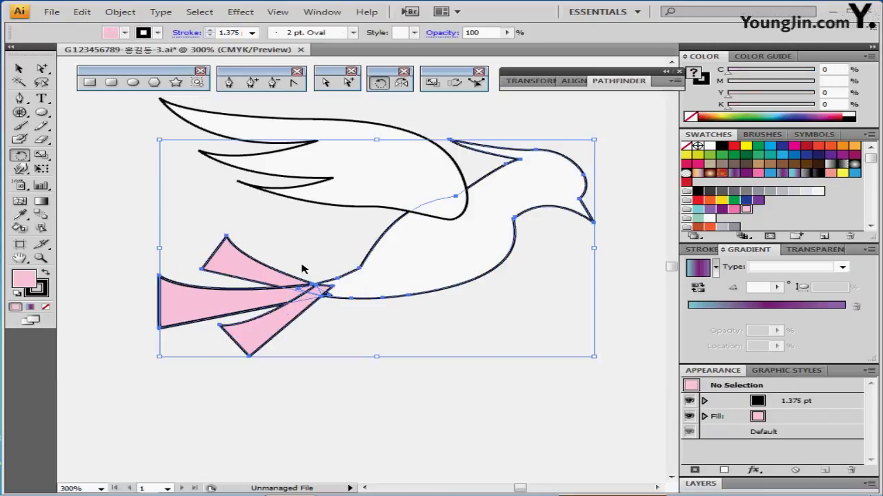
pyautogui.hotkey('ctrl', 'shift', 'b')
pyautogui.click(624, 82)
pyautogui.click(515, 105)
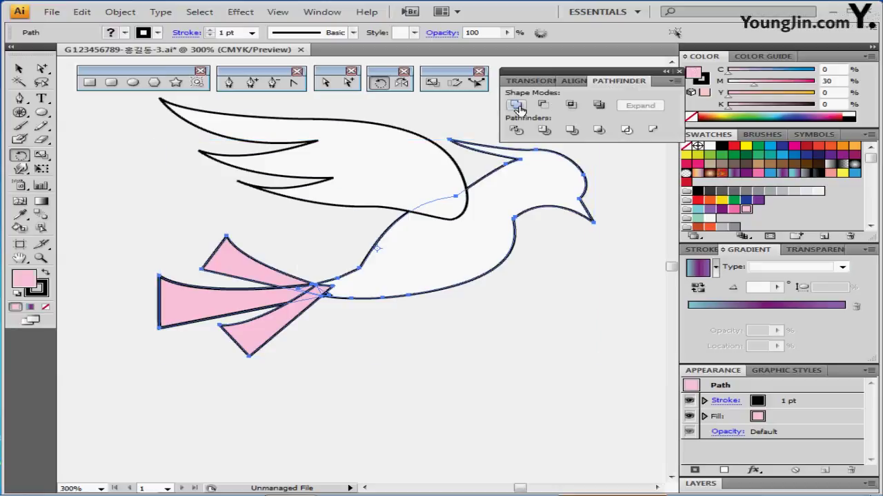
# - Send the united pink body behind the wing and deselect it
pyautogui.moveTo(417, 205); pyautogui.dragTo(365, 218)
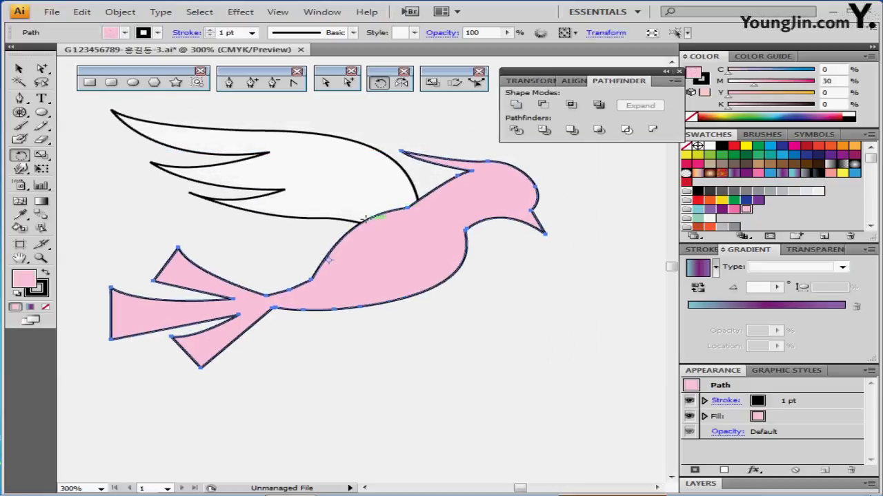
pyautogui.hotkey('ctrl', 'shift', 'b')
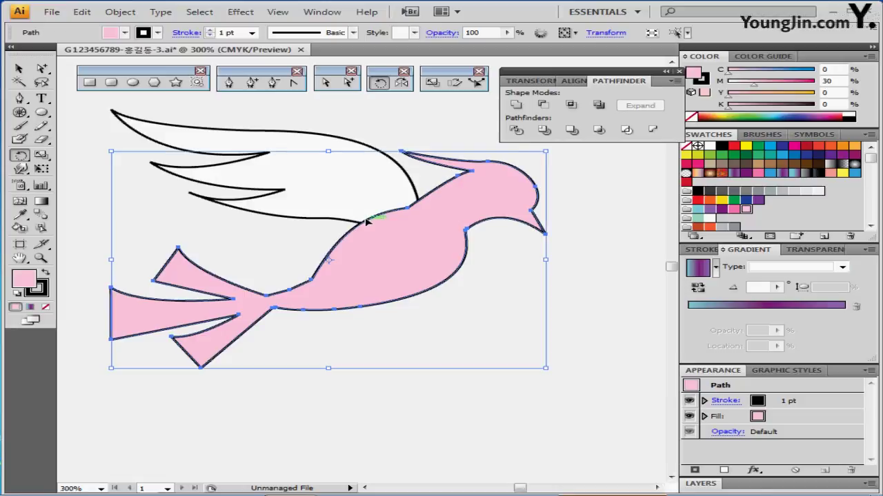
pyautogui.hotkey('ctrl', 'shift', 'b')
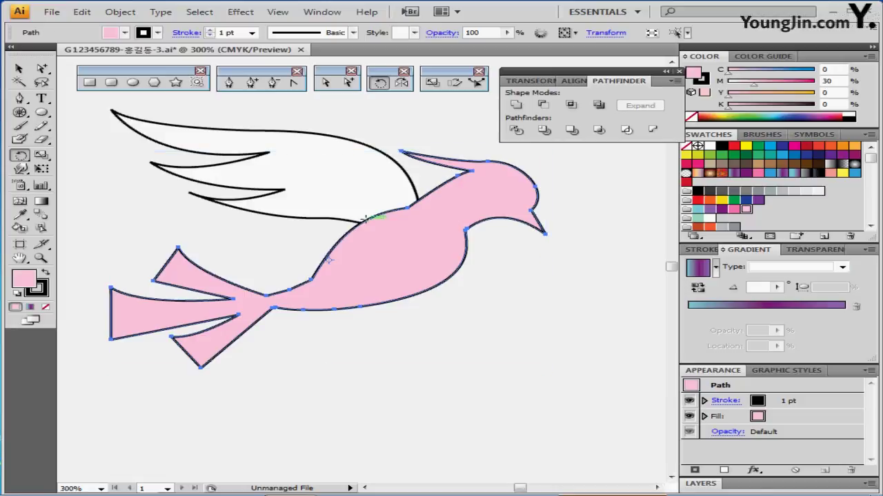
pyautogui.press('ctrl')
pyautogui.hotkey('ctrl', 'shift', '[')
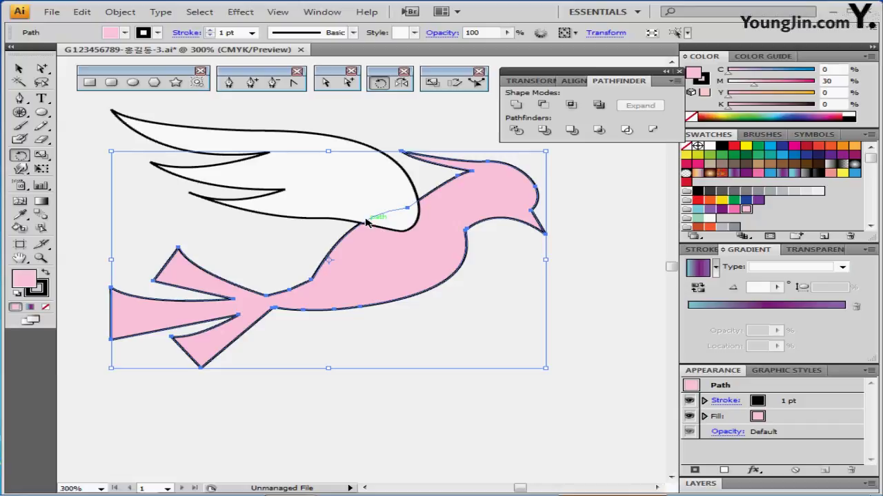
pyautogui.keyDown('ctrl'); pyautogui.click(270, 243); pyautogui.keyUp('ctrl')
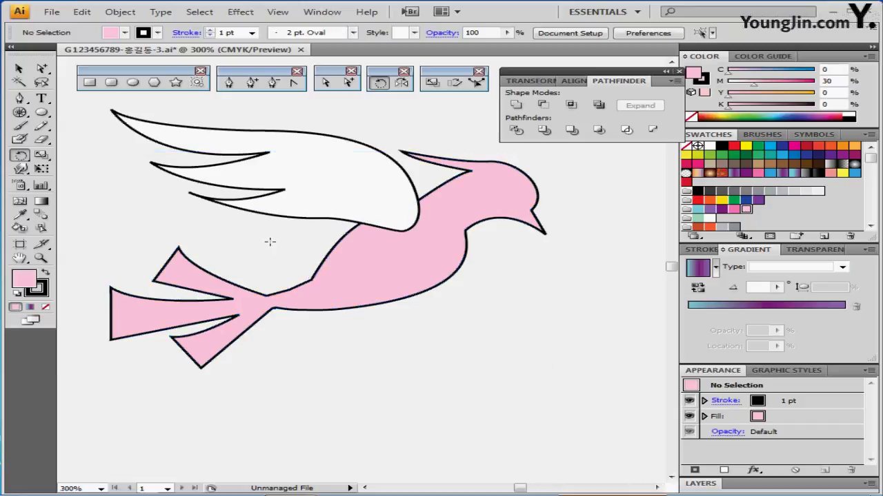
# - Draw an open, downward-bulging curve across the bird's head with the Pen tool, using no fill and a 1 pt black stroke
pyautogui.moveTo(270, 237); pyautogui.dragTo(264, 258)
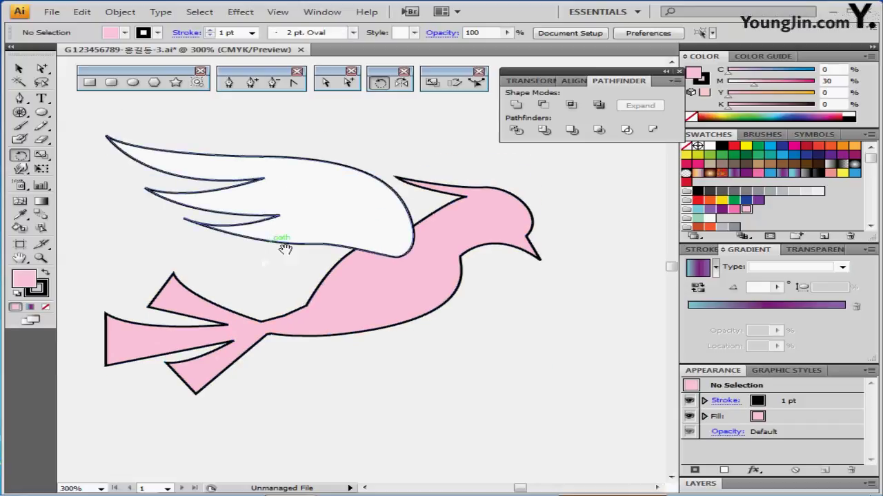
pyautogui.keyDown('ctrl'); pyautogui.click(458, 256); pyautogui.keyUp('ctrl')
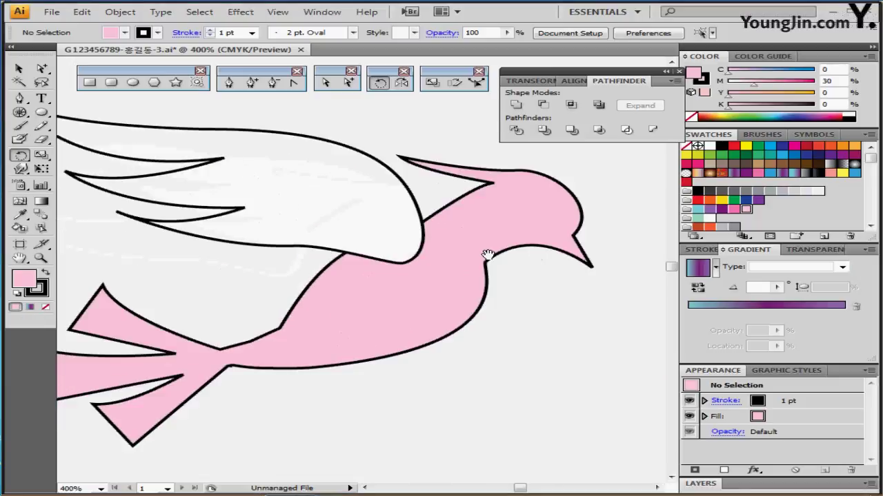
pyautogui.moveTo(504, 240); pyautogui.dragTo(485, 261)
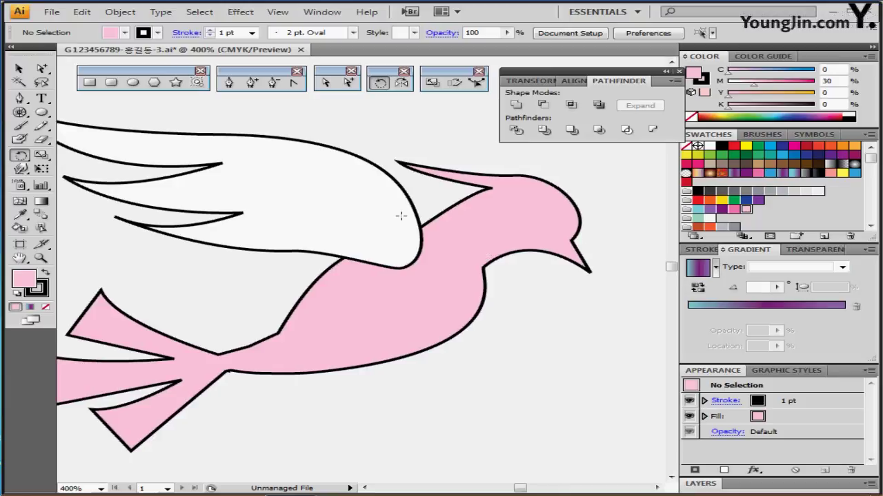
pyautogui.click(234, 84)
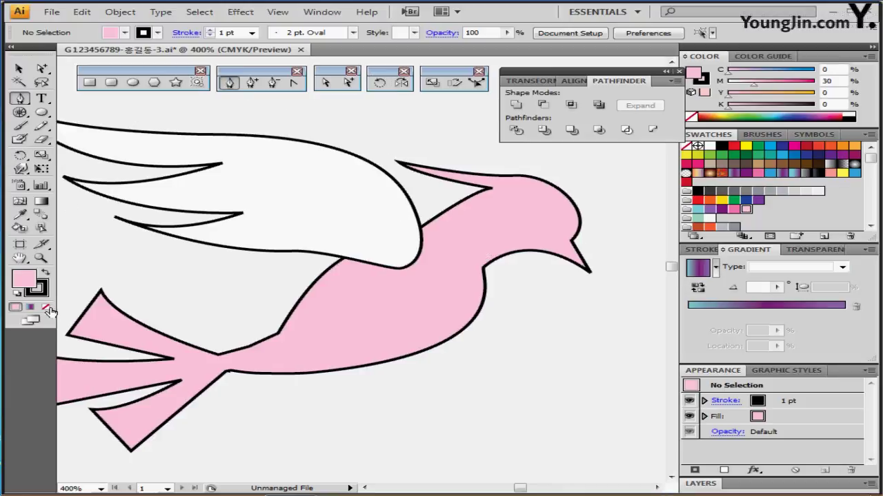
pyautogui.click(47, 305)
pyautogui.moveTo(267, 220); pyautogui.dragTo(250, 220)
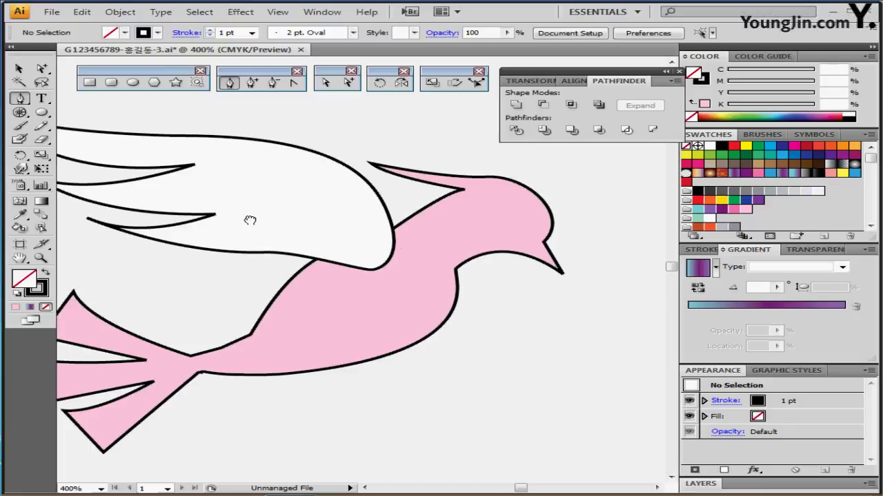
pyautogui.click(442, 188)
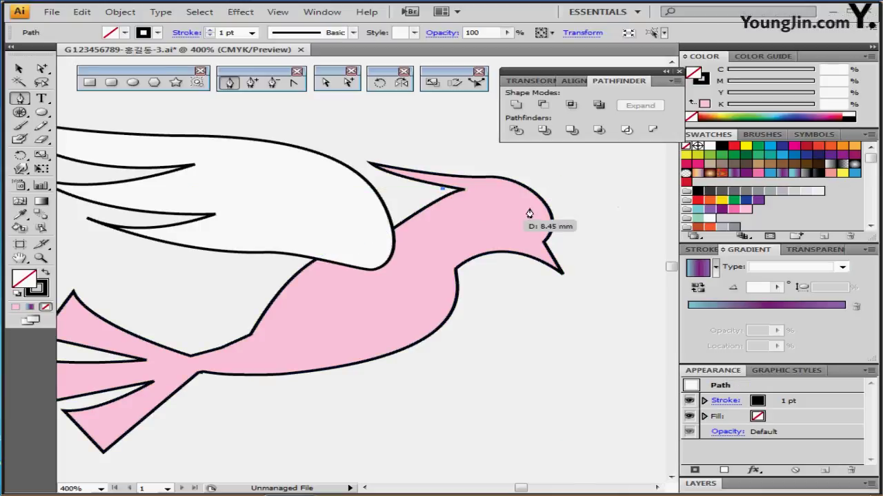
pyautogui.moveTo(568, 185); pyautogui.dragTo(641, 111)
pyautogui.hotkey('ctrl', '-')
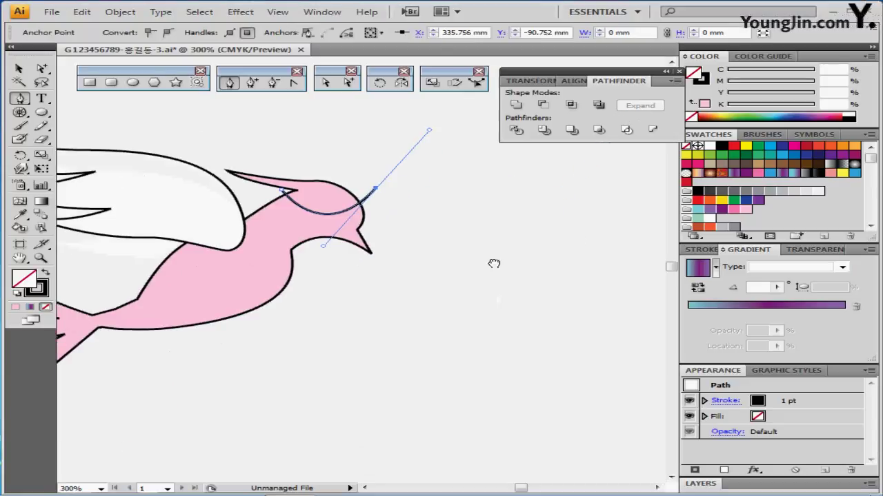
pyautogui.scroll(-1, 512, 238)
pyautogui.moveTo(422, 272); pyautogui.dragTo(475, 261)
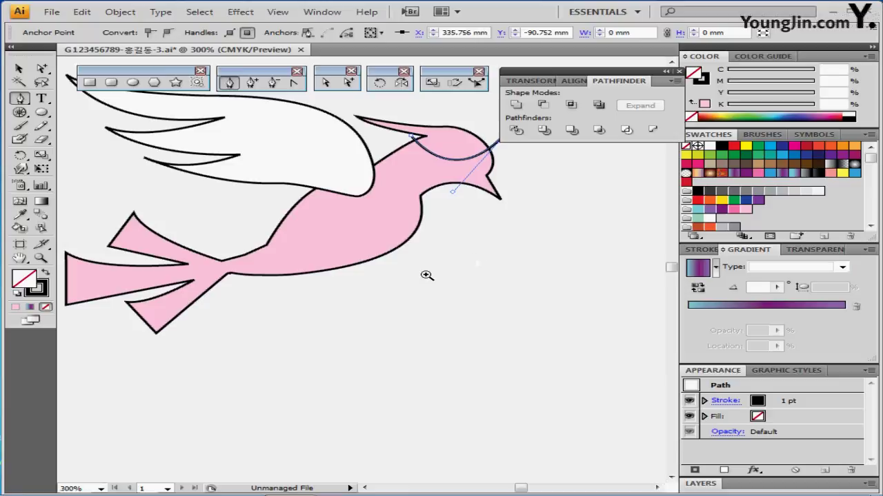
pyautogui.keyDown('ctrl'); pyautogui.click(311, 297); pyautogui.keyUp('ctrl')
# - Draw an open arc about 18 mm wide and 18 mm high from below the belly up past the bird's throat
pyautogui.click(318, 293)
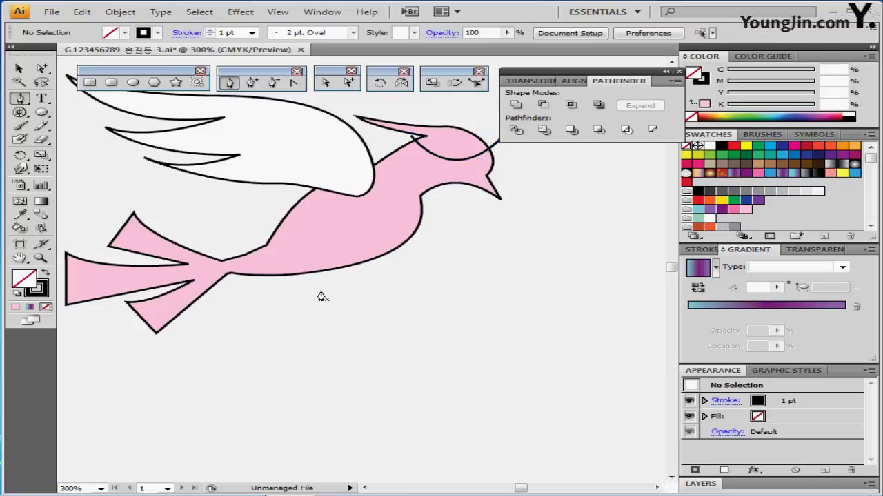
pyautogui.moveTo(368, 212); pyautogui.dragTo(475, 198)
pyautogui.click(452, 196)
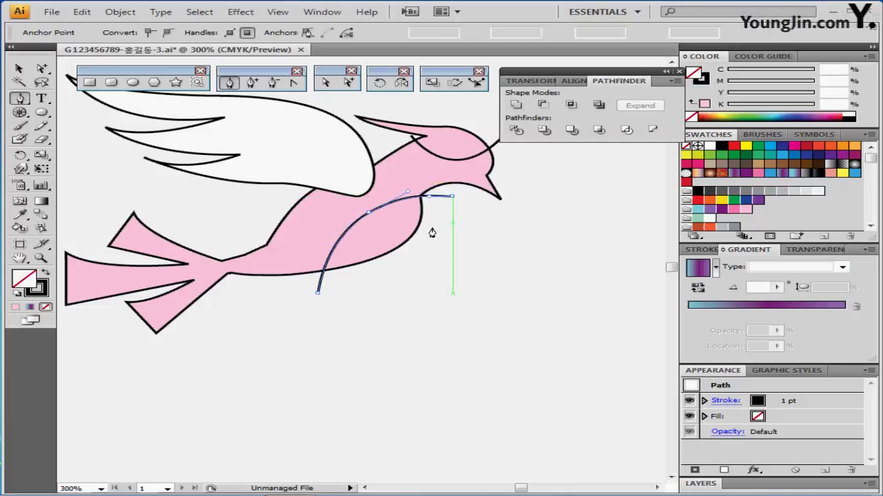
# - Divide the pink body along the head and belly curves with Pathfinder, then deselect the result
pyautogui.scroll(3, 406, 246)
pyautogui.hscroll(-3, 448, 276)
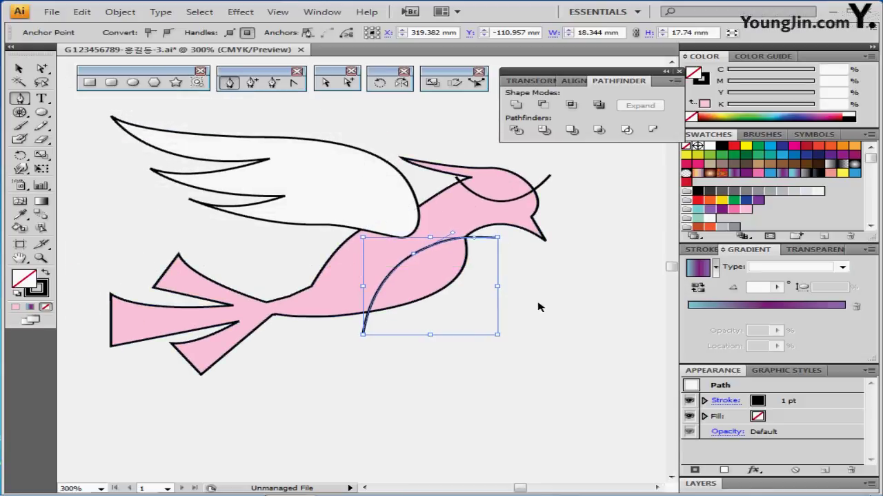
pyautogui.keyDown('shift'); pyautogui.click(462, 164); pyautogui.keyUp('shift')
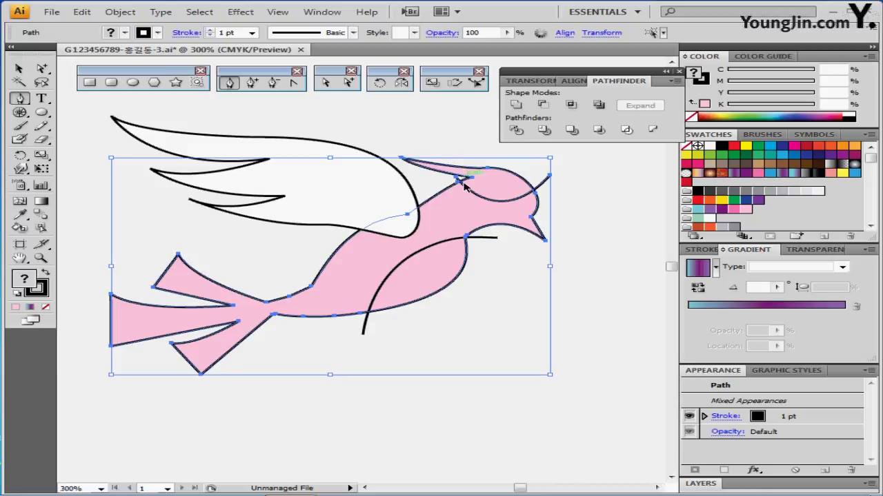
pyautogui.keyDown('ctrl'); pyautogui.keyDown('shift'); pyautogui.click(488, 237); pyautogui.keyUp('shift'); pyautogui.keyUp('ctrl')
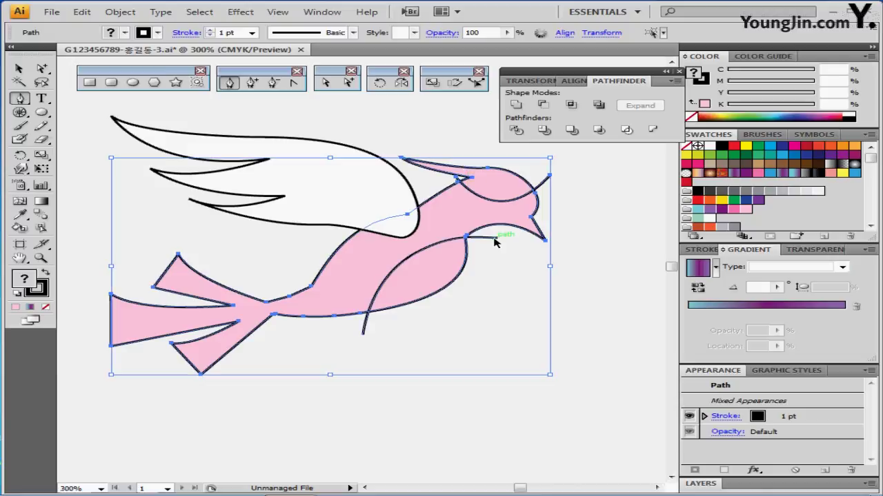
pyautogui.click(517, 131)
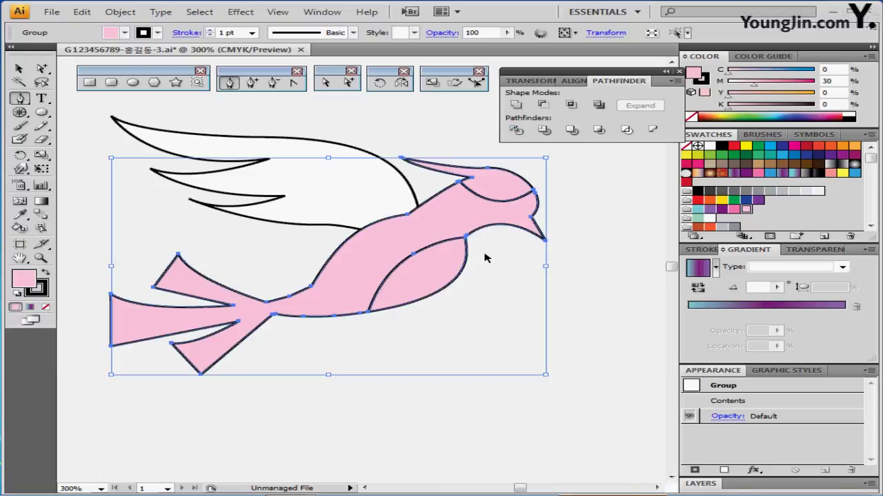
pyautogui.click(464, 321)
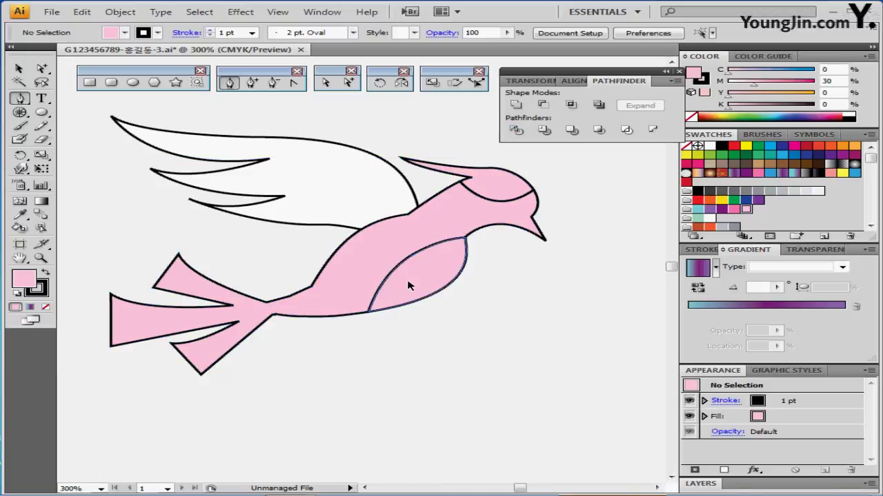
# - Isolate the divided bird group, fill the belly and head pieces with 50% magenta, and deselect them
pyautogui.click(408, 285)
pyautogui.doubleClick(442, 278)
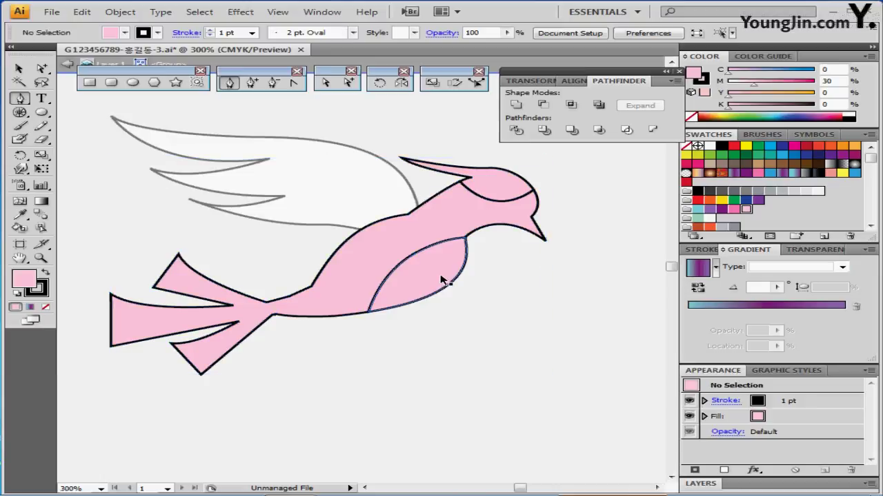
pyautogui.click(441, 280)
pyautogui.keyDown('shift'); pyautogui.click(515, 189); pyautogui.keyUp('shift')
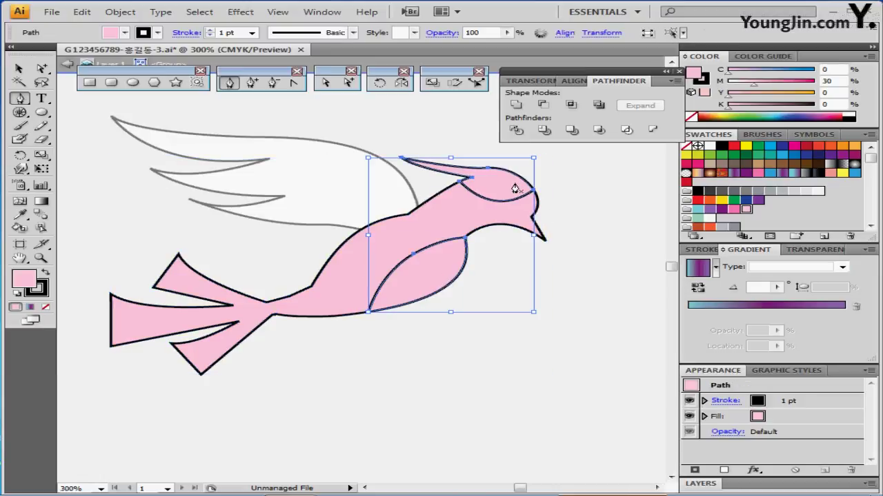
pyautogui.hotkey('shift', 'm')
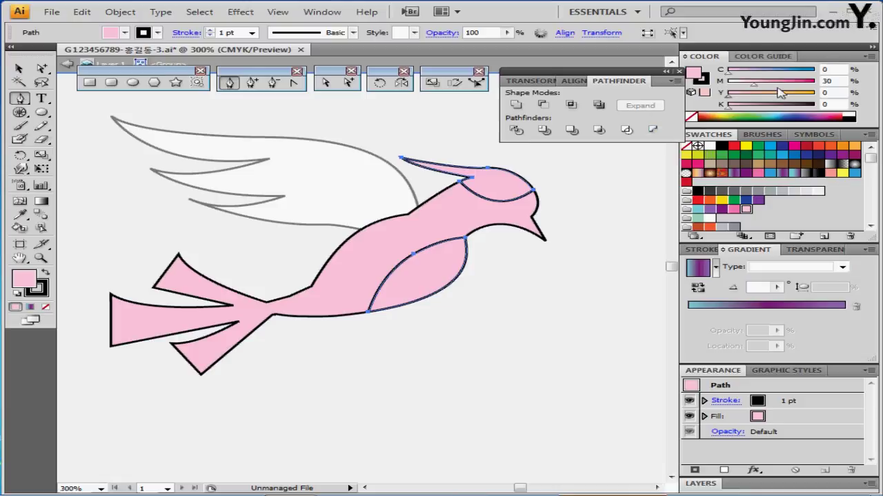
pyautogui.moveTo(829, 81); pyautogui.dragTo(816, 80)
pyautogui.write('50')
pyautogui.press('Return')
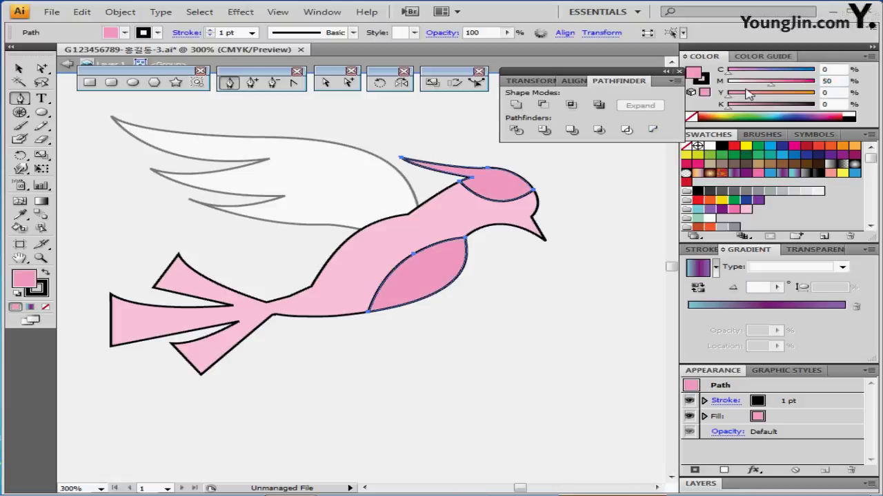
pyautogui.keyDown('ctrl'); pyautogui.click(467, 329); pyautogui.keyUp('ctrl')
# - Fill the bird's main body and tail piece with the teal-to-purple linear gradient swatch
pyautogui.click(346, 278)
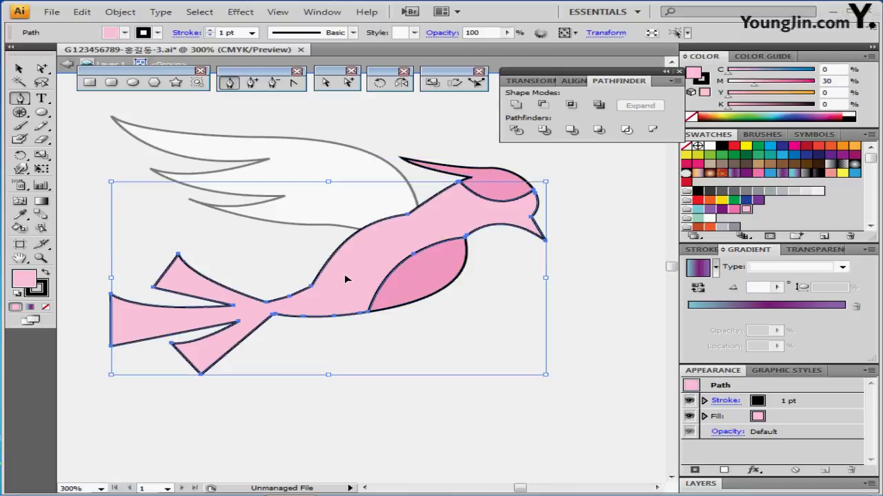
pyautogui.hotkey('ctrl', 'shift', 'b')
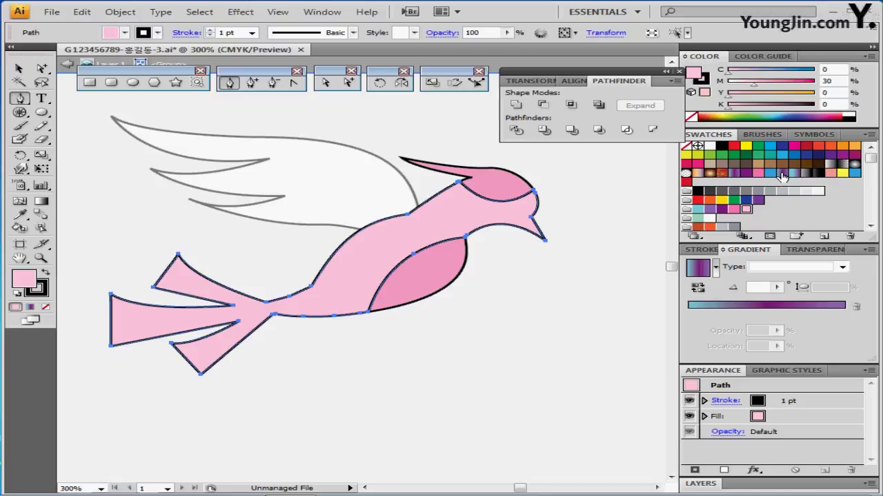
pyautogui.click(781, 173)
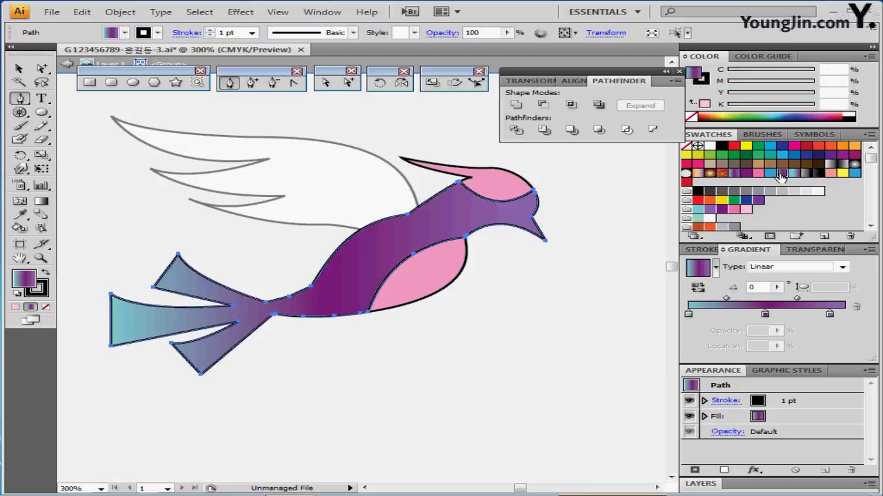
# - Check the CMYK values of the body gradient's three colour stops and its gradient type, and exit the isolated group
pyautogui.doubleClick(687, 314)
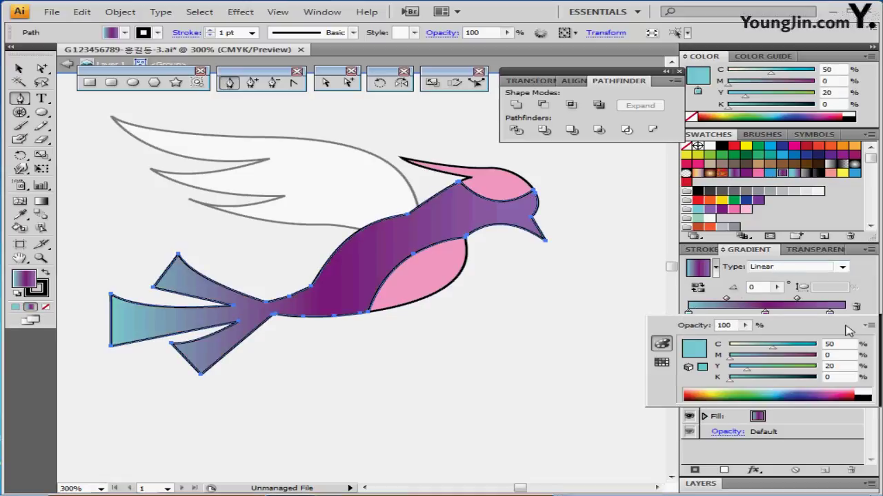
pyautogui.click(838, 365)
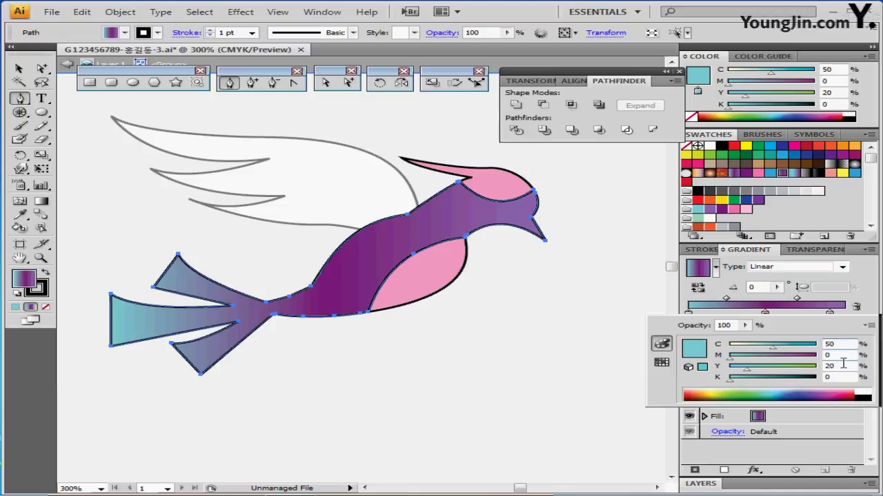
pyautogui.click(765, 312)
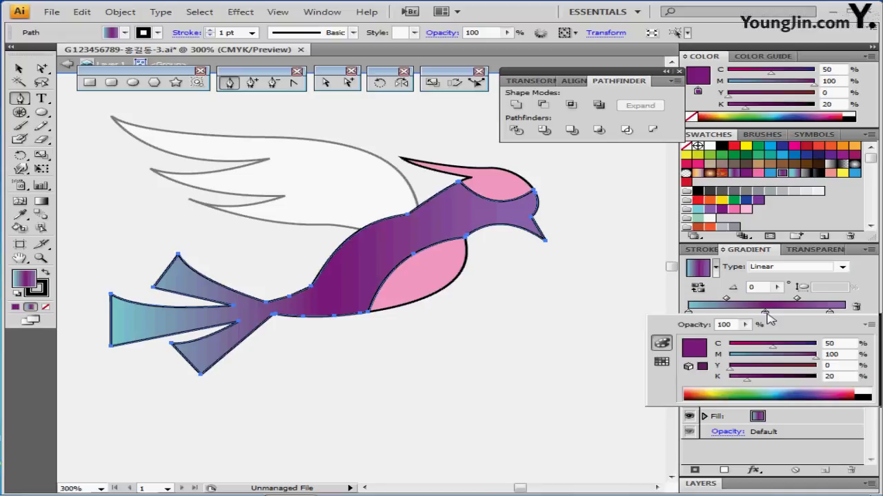
pyautogui.click(830, 313)
pyautogui.doubleClick(829, 313)
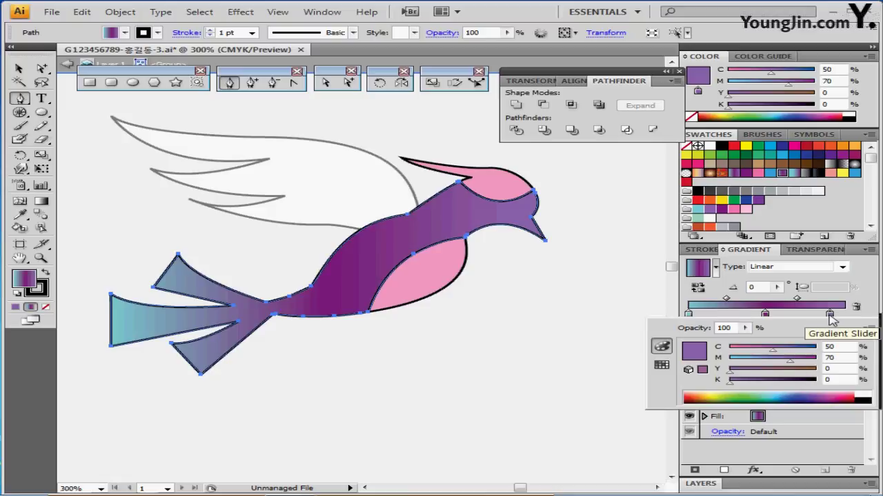
pyautogui.click(830, 315)
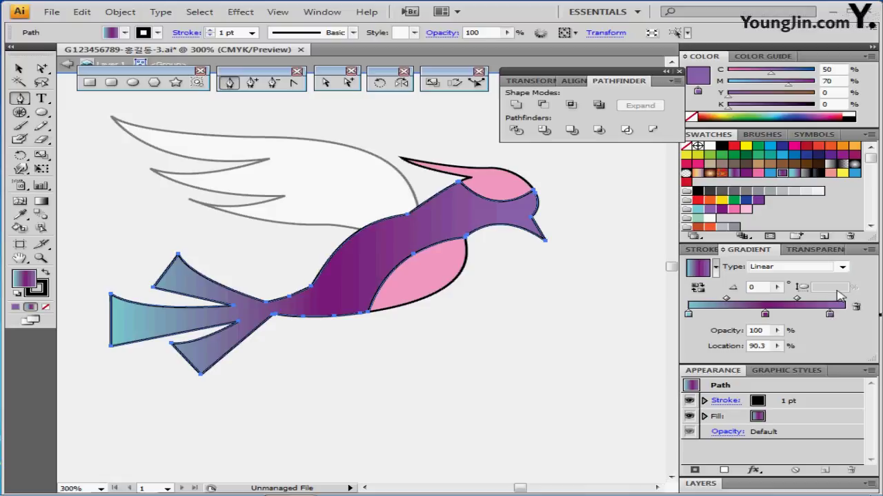
pyautogui.click(782, 267)
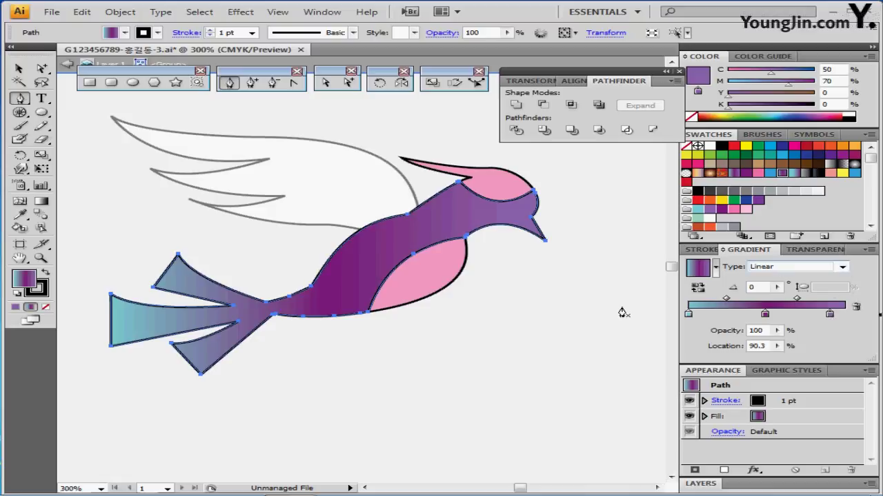
pyautogui.keyDown('ctrl'); pyautogui.click(490, 337); pyautogui.keyUp('ctrl')
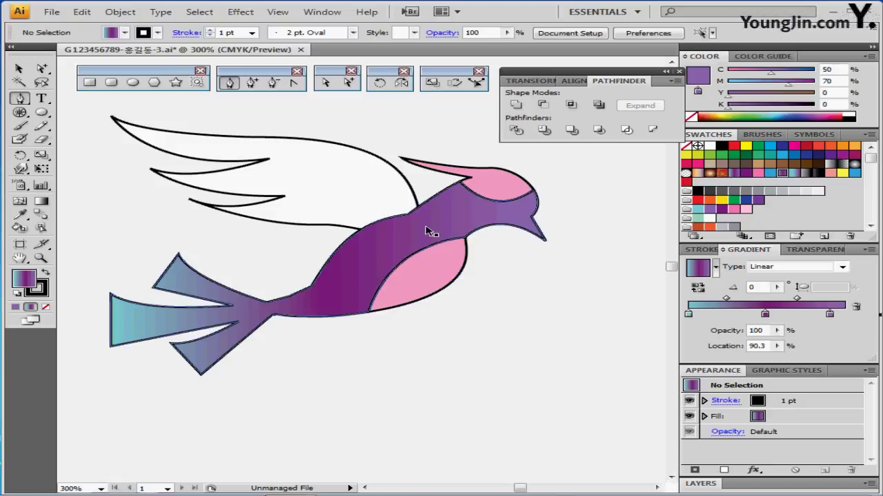
# - Fill the wing with the same teal-to-purple linear gradient and remove its light-purple colour stop
pyautogui.click(357, 203)
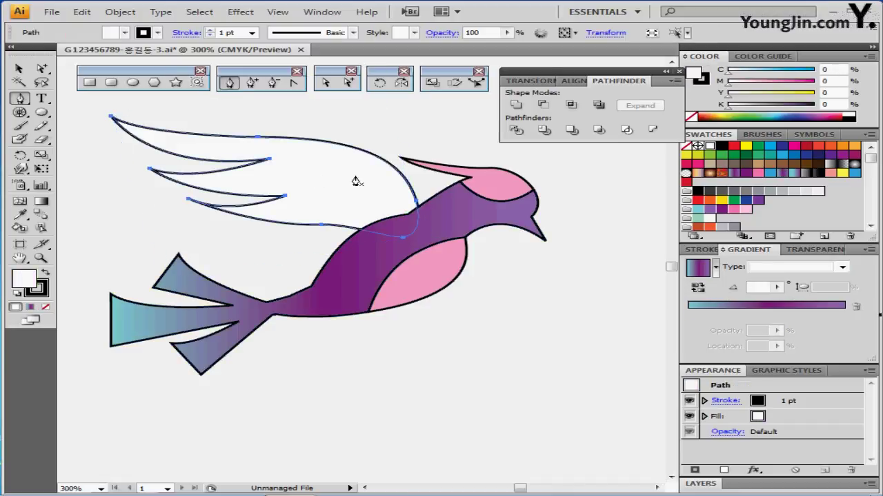
pyautogui.click(700, 273)
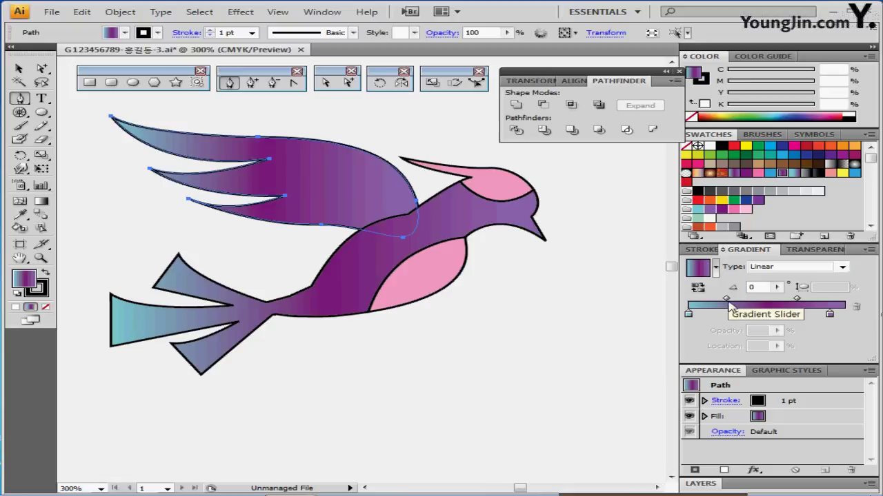
pyautogui.click(765, 314)
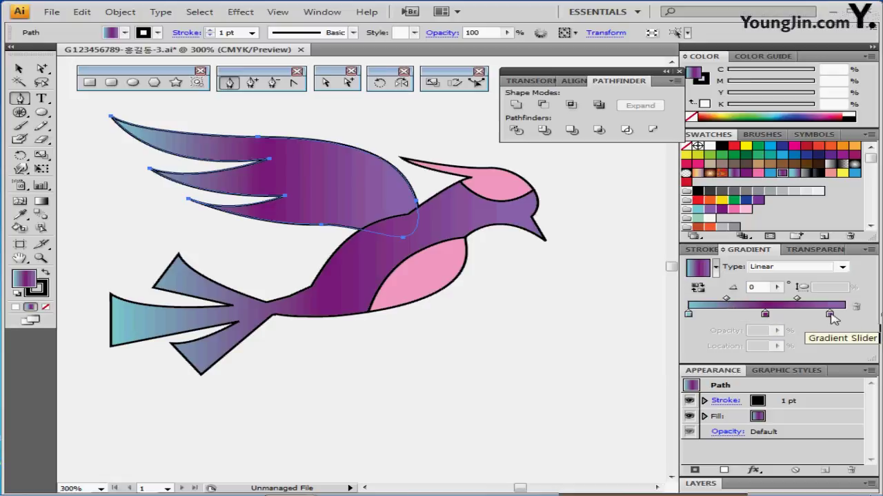
pyautogui.click(829, 315)
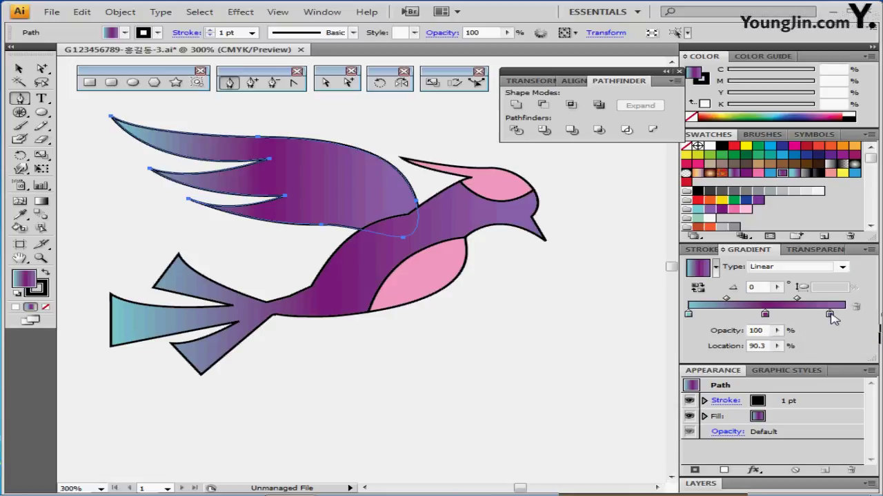
pyautogui.moveTo(829, 315); pyautogui.dragTo(836, 339)
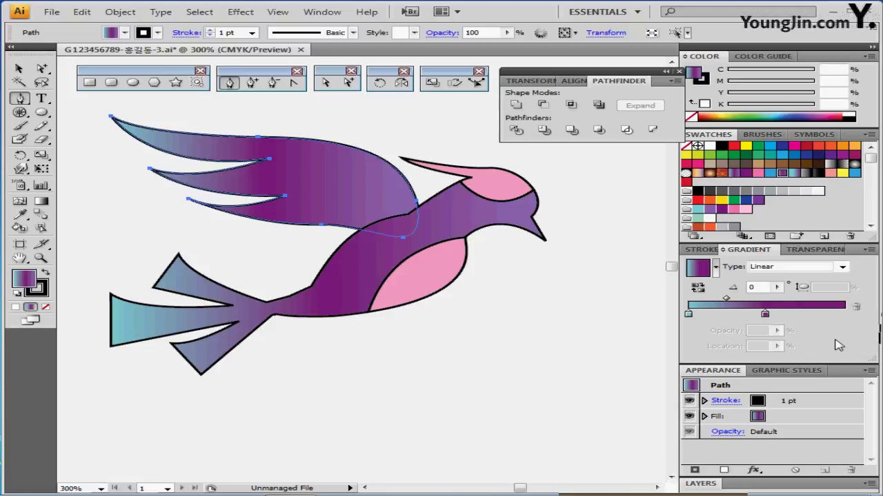
# - Move the wing gradient's dark-purple stop to the far end and its teal stop to about 40%
pyautogui.click(765, 314)
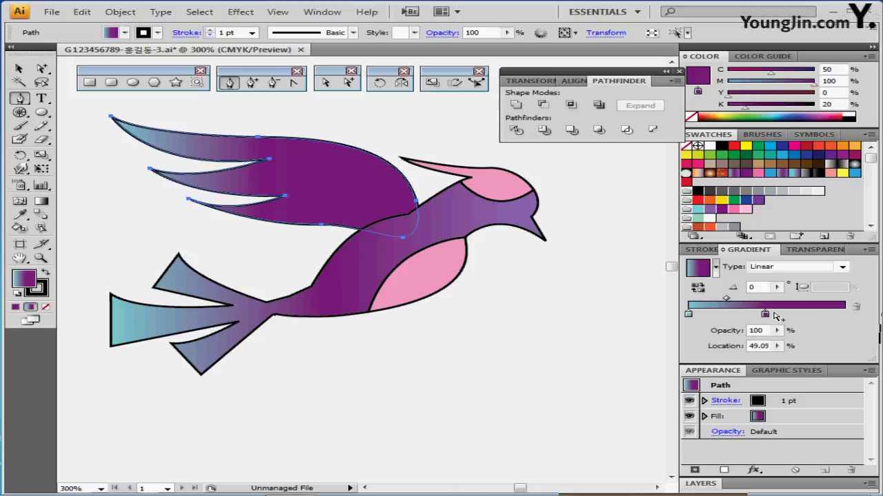
pyautogui.moveTo(771, 319); pyautogui.dragTo(847, 321)
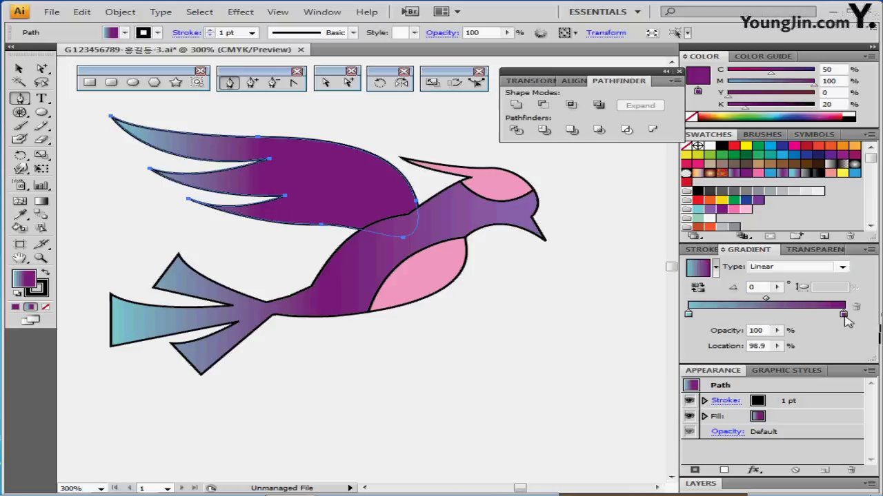
pyautogui.moveTo(688, 315); pyautogui.dragTo(752, 316)
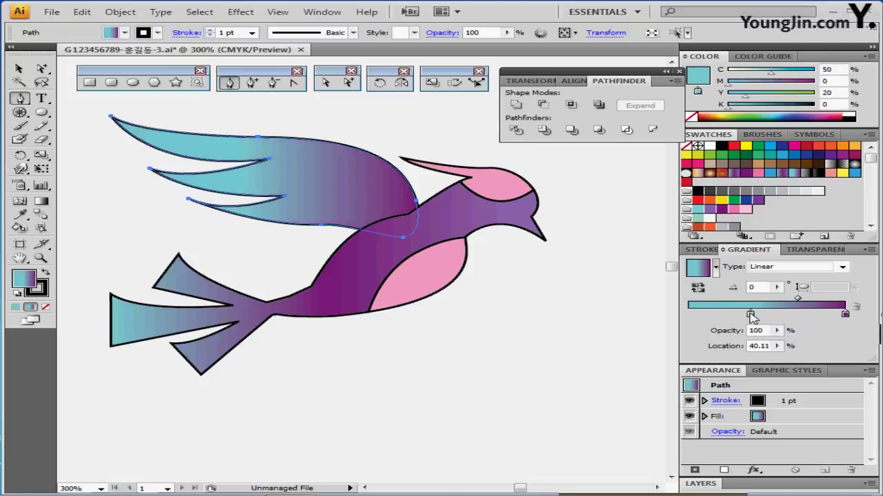
# - Remove the black stroke from all parts of the bird and deselect them
pyautogui.keyDown('ctrl'); pyautogui.click(286, 380); pyautogui.keyUp('ctrl')
pyautogui.moveTo(286, 389); pyautogui.dragTo(466, 222)
pyautogui.click(701, 78)
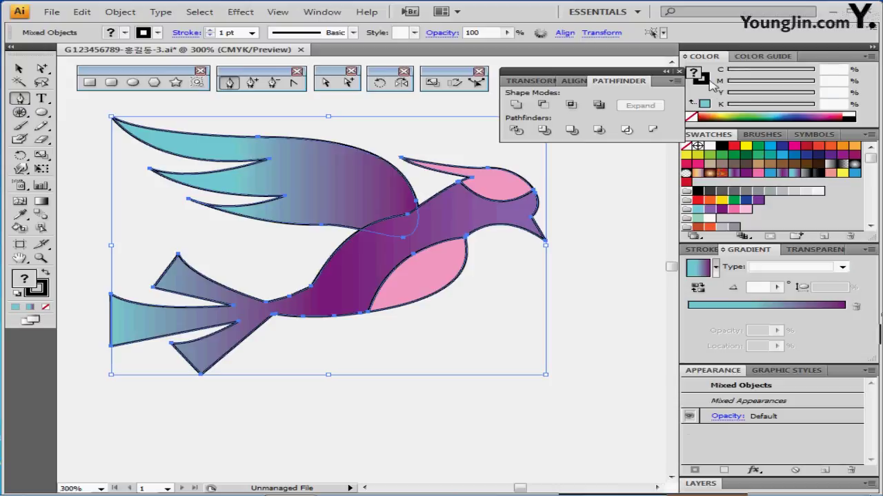
pyautogui.click(691, 119)
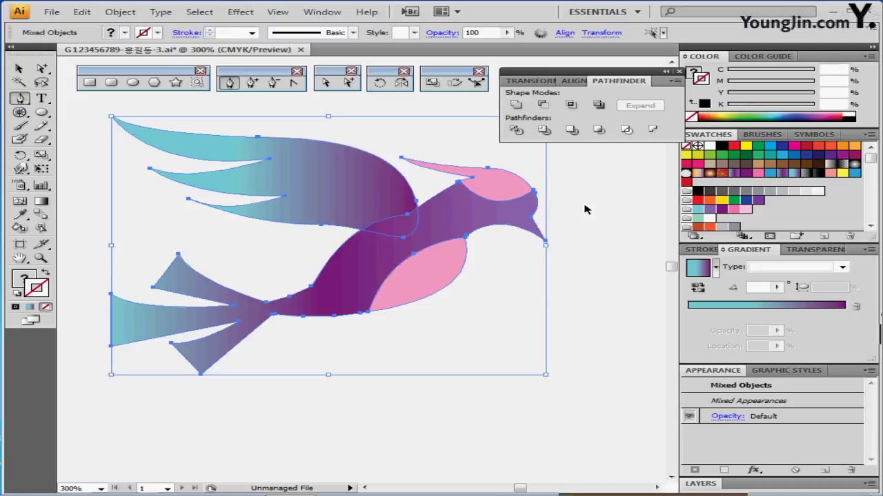
pyautogui.keyDown('ctrl'); pyautogui.click(575, 264); pyautogui.keyUp('ctrl')
# - Bring the wing to the front of the body and deselect it
pyautogui.click(319, 185)
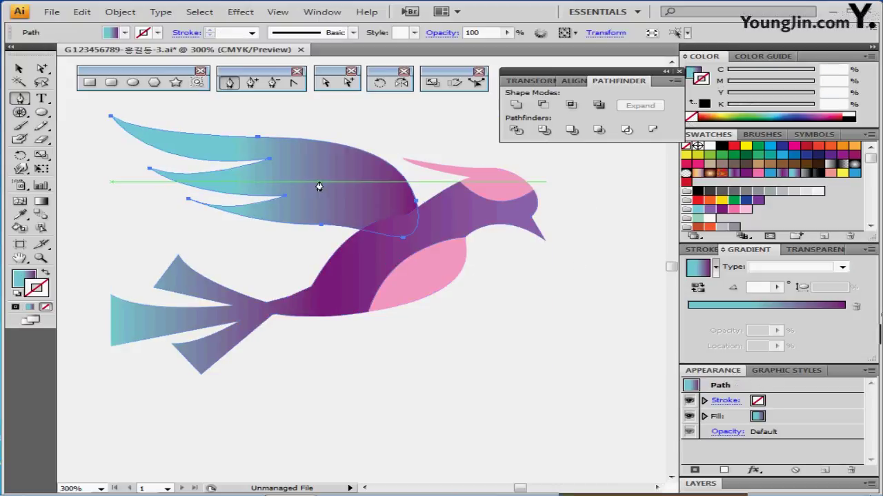
pyautogui.rightClick(319, 185)
pyautogui.moveTo(483, 347)
pyautogui.click(517, 349)
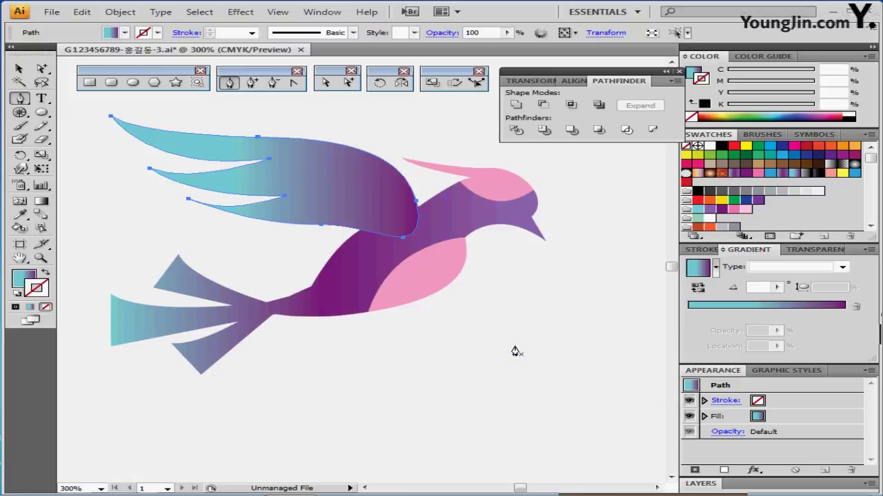
pyautogui.click(518, 341)
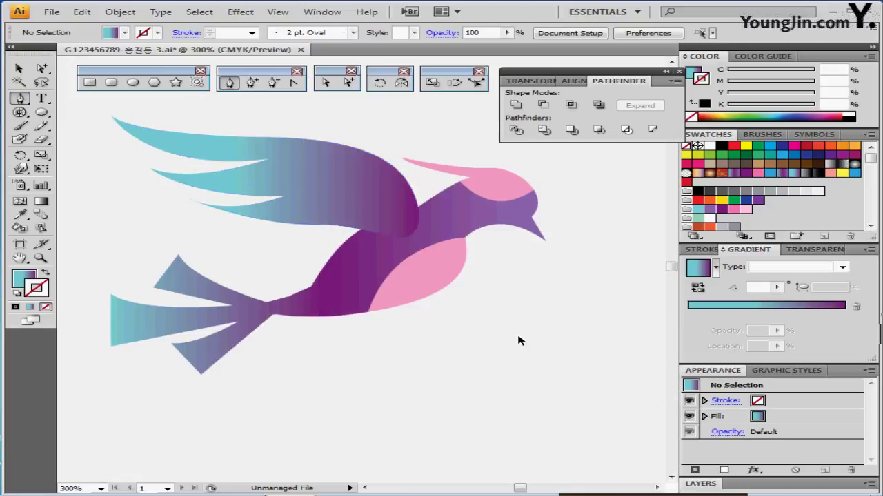
# - Set the fill for a new ellipse to a solid pink of C 0, M 70, Y 0, K 0, with no stroke
pyautogui.click(472, 269)
pyautogui.moveTo(402, 315); pyautogui.dragTo(495, 250)
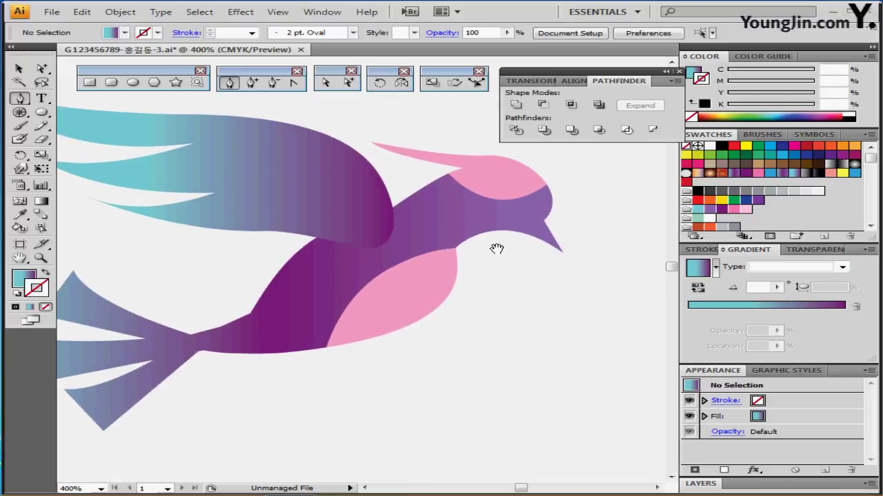
pyautogui.moveTo(534, 301); pyautogui.dragTo(539, 286)
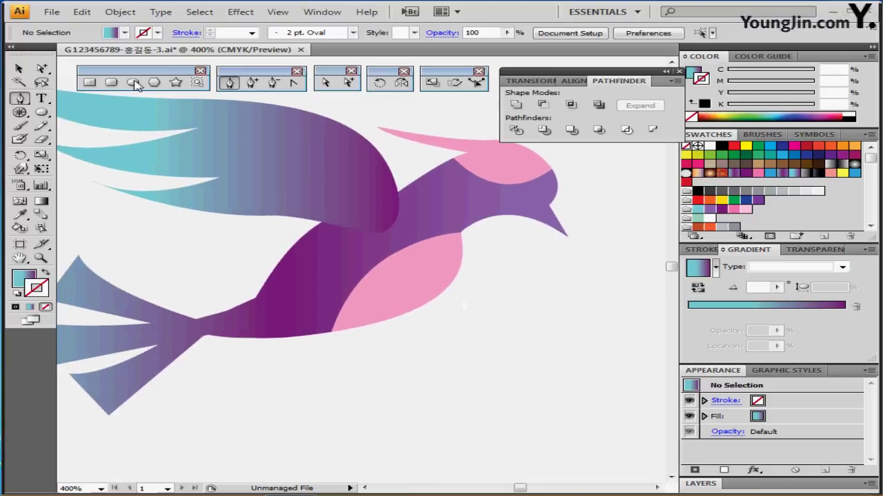
pyautogui.click(133, 82)
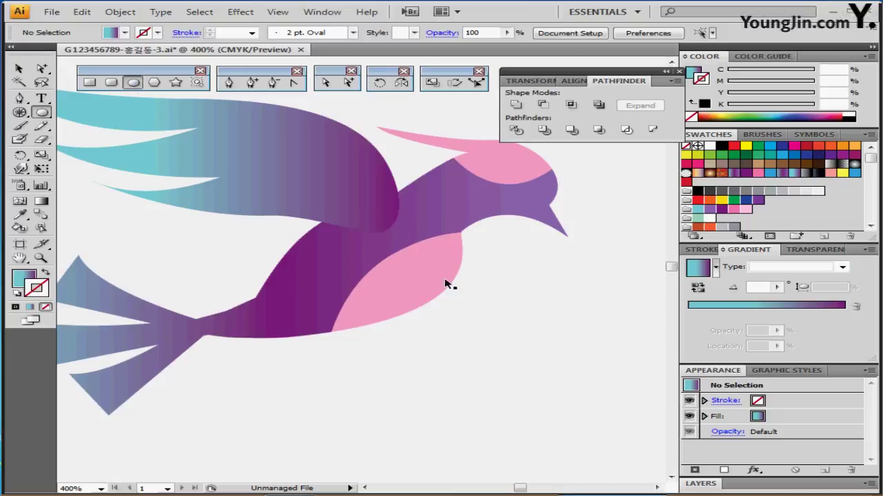
pyautogui.click(691, 74)
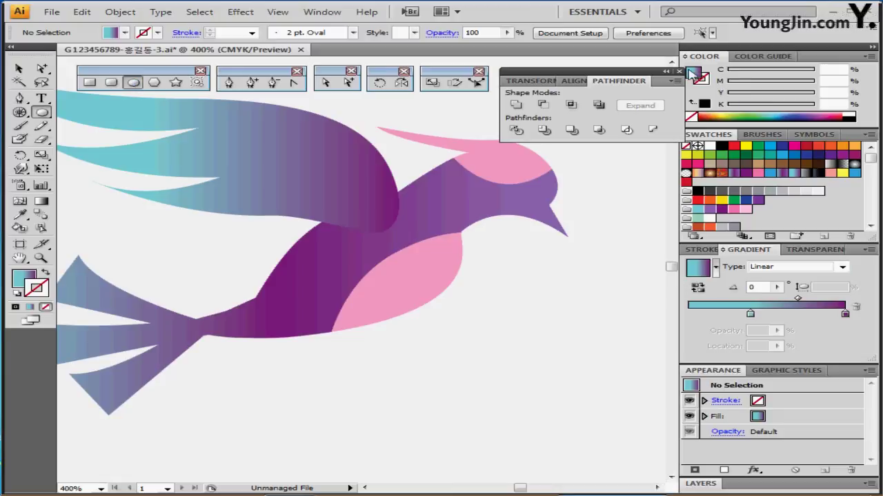
pyautogui.click(693, 75)
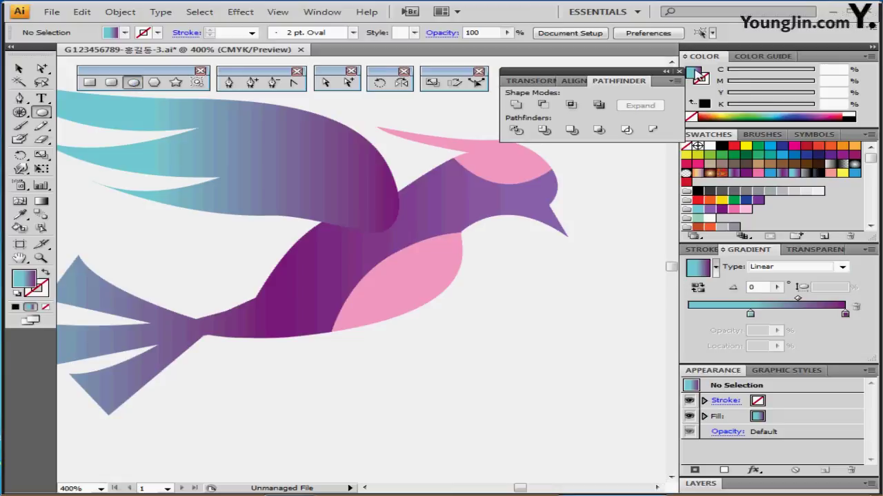
pyautogui.click(830, 81)
pyautogui.write('70')
pyautogui.press('Return')
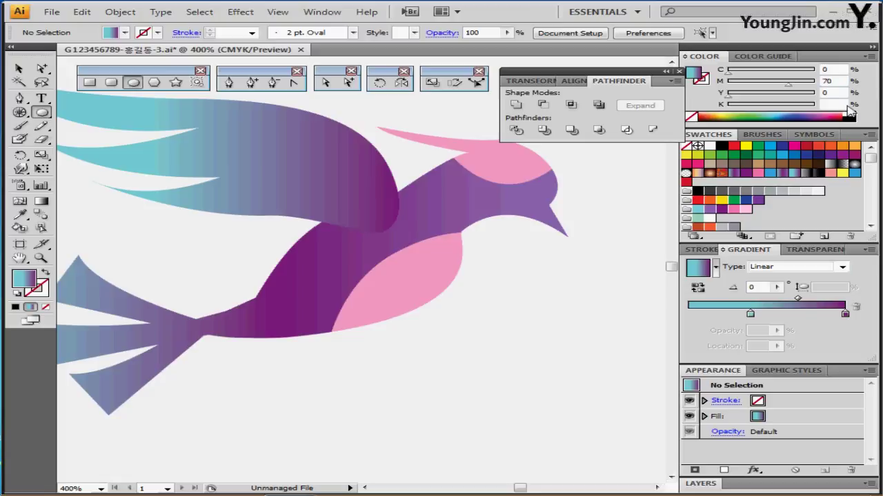
pyautogui.write('0')
pyautogui.press('Return')
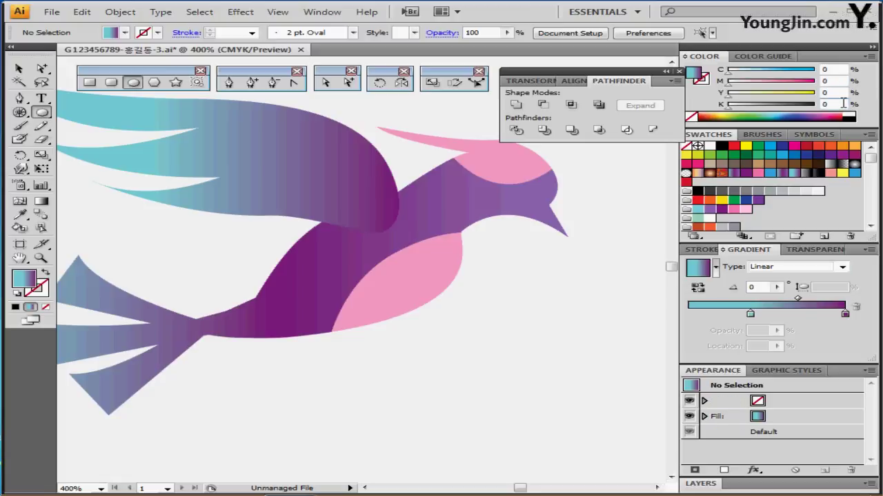
pyautogui.click(834, 82)
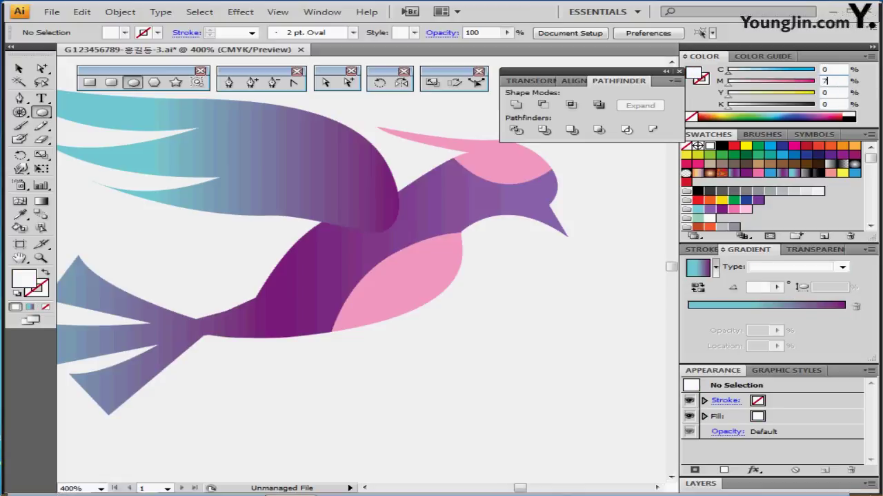
pyautogui.write('70')
pyautogui.press('Return')
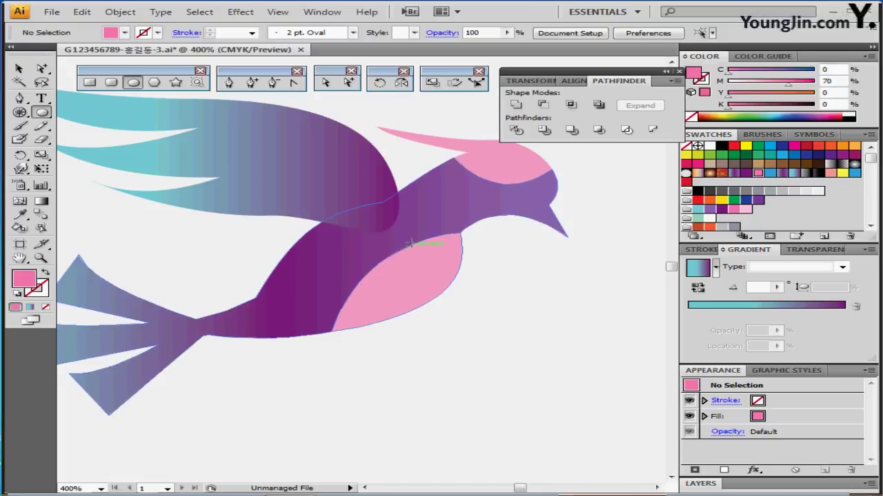
# - Draw a narrow upright ellipse on the bird's pink belly, rotate it by 120° and deselect it
pyautogui.moveTo(420, 238); pyautogui.dragTo(433, 273)
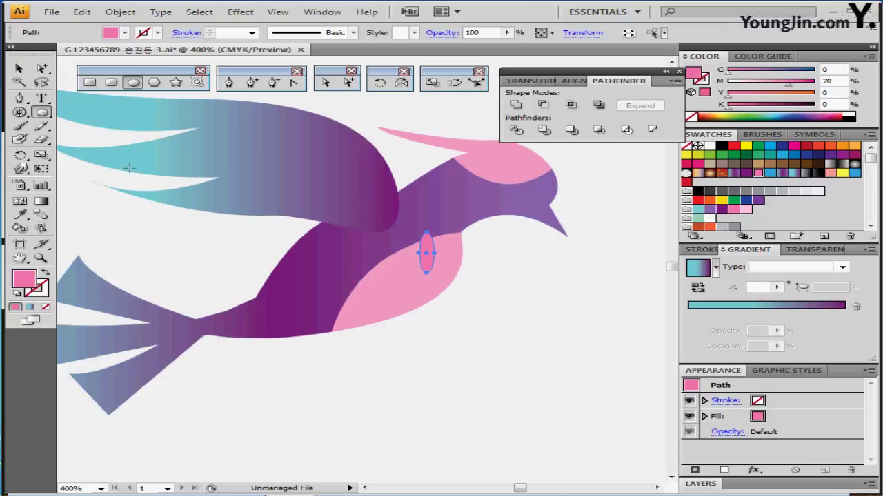
pyautogui.doubleClick(379, 82)
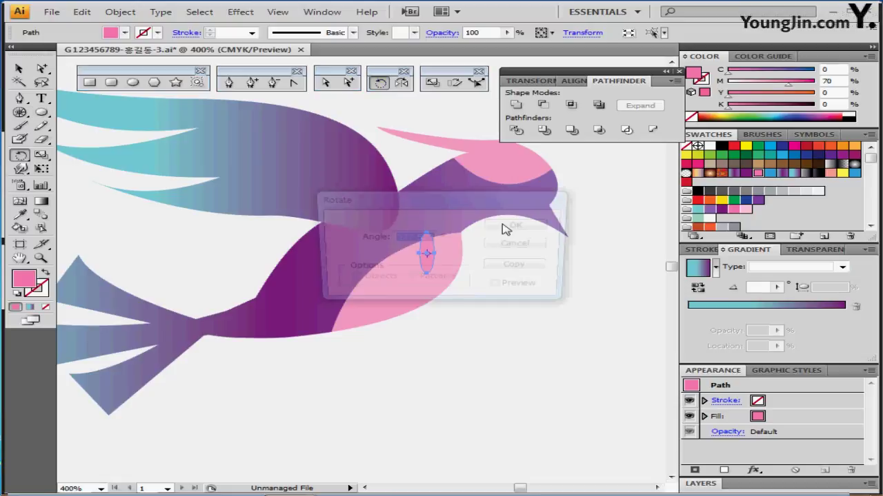
pyautogui.moveTo(480, 207); pyautogui.dragTo(527, 317)
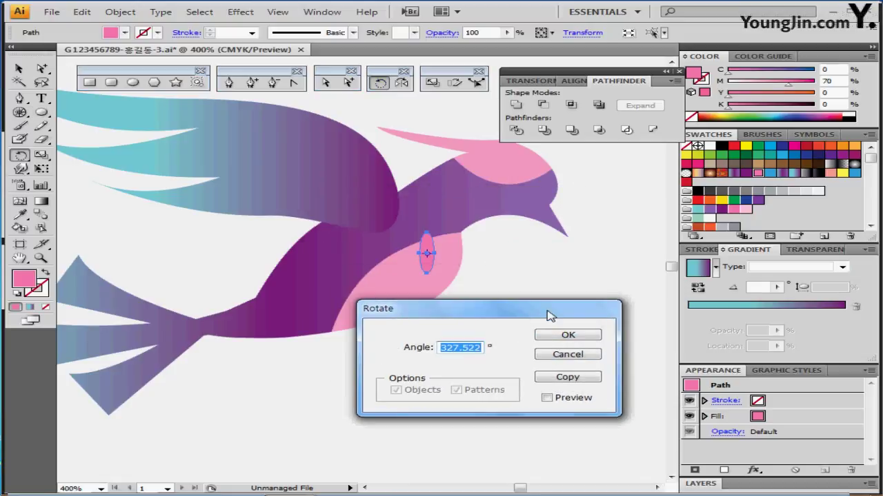
pyautogui.write('120')
pyautogui.press('Return')
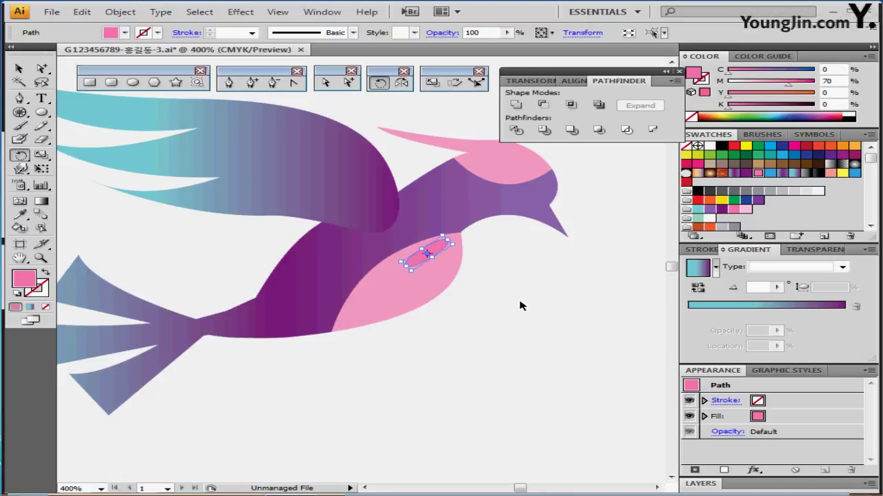
pyautogui.click(449, 309)
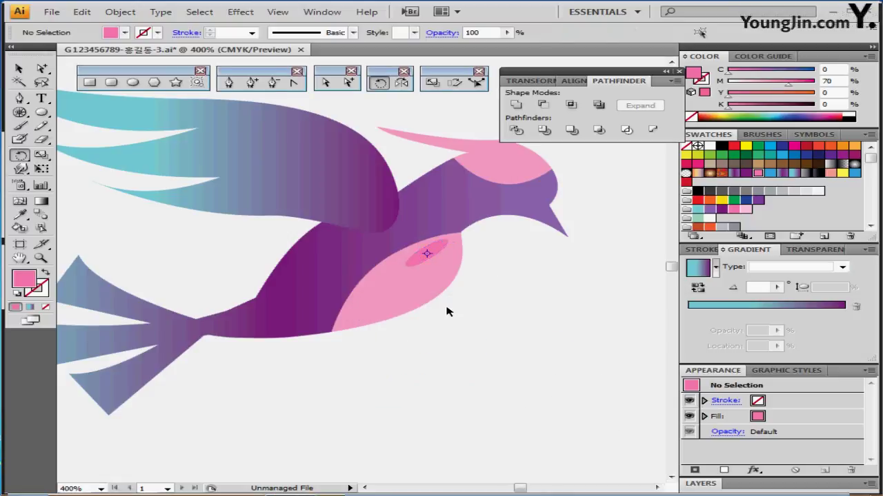
# - Make a 70% scaled copy of the belly ellipse and arrange two such smaller ellipses below the original
pyautogui.click(428, 251)
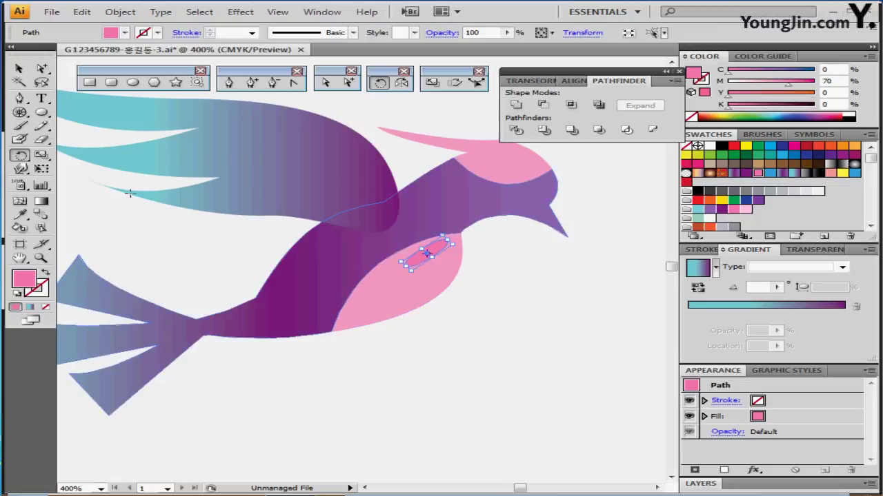
pyautogui.doubleClick(432, 84)
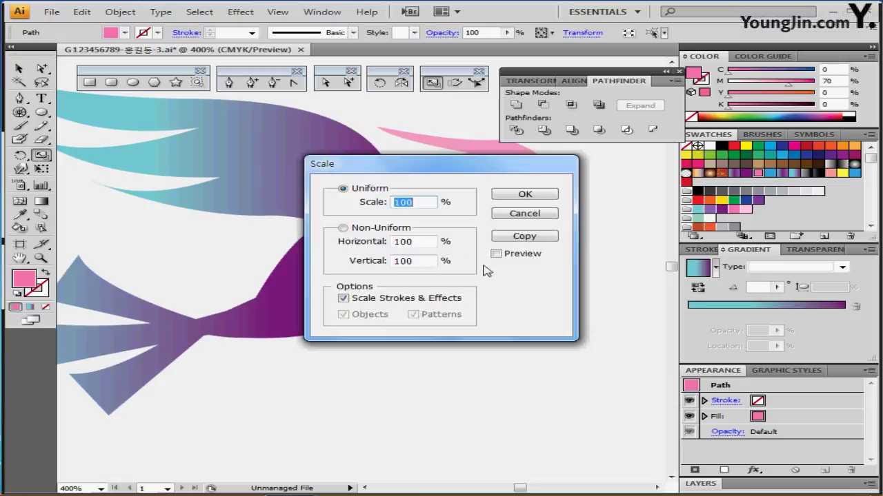
pyautogui.moveTo(421, 169); pyautogui.dragTo(578, 196)
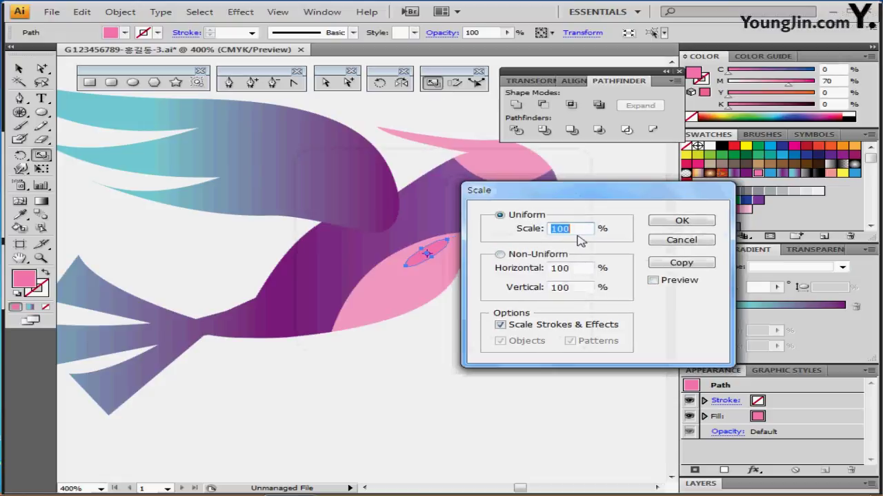
pyautogui.write('70')
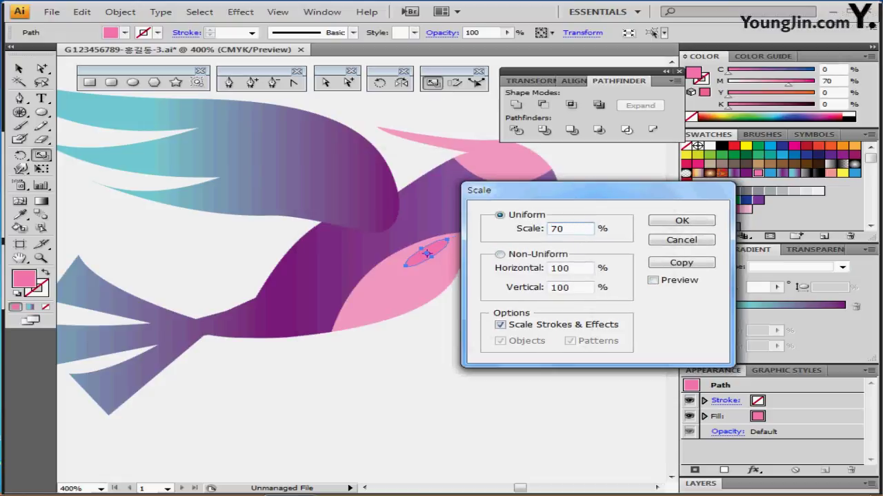
pyautogui.click(680, 262)
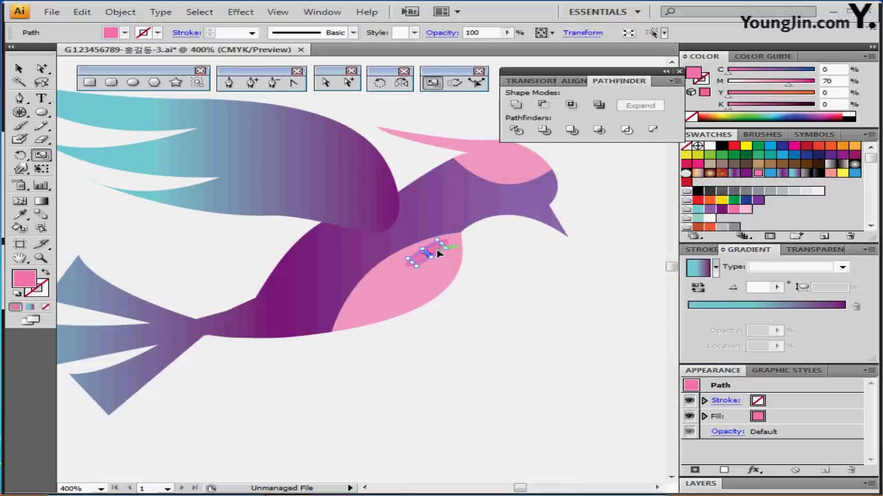
pyautogui.moveTo(436, 249); pyautogui.dragTo(444, 274)
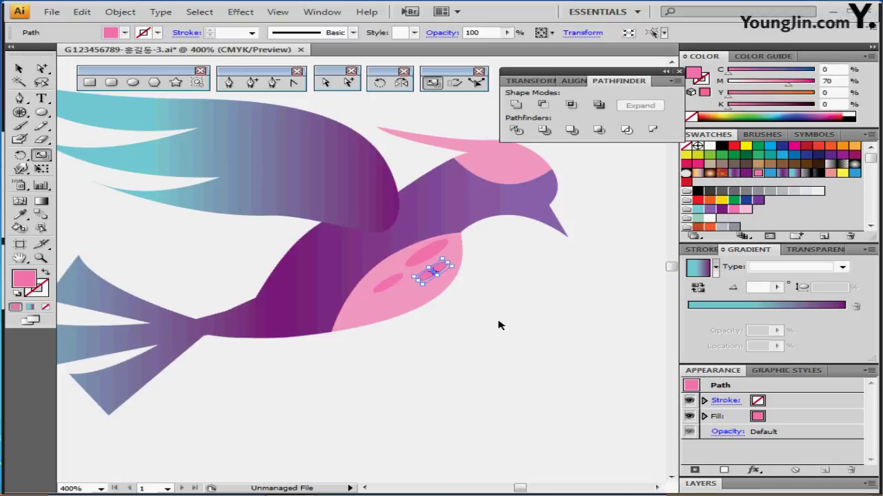
pyautogui.click(500, 326)
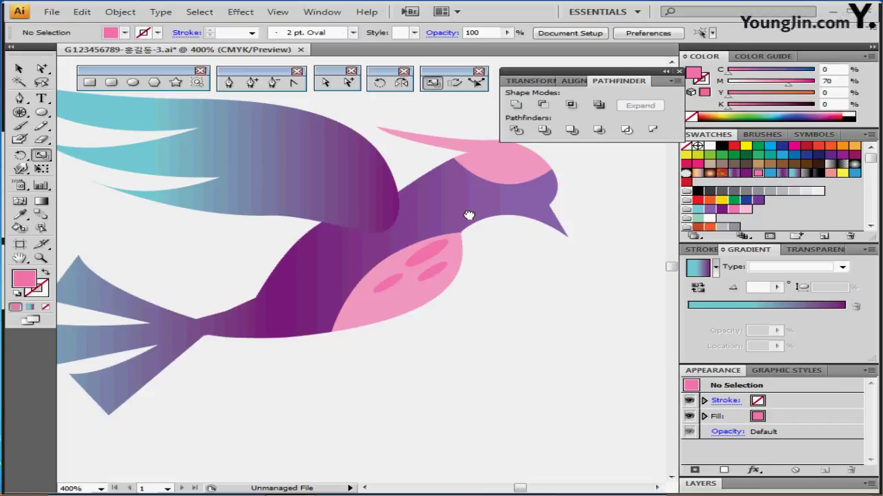
# - Set the fill to none and the stroke to dark purple, C 50, M 100, Y 0, K 20
pyautogui.hotkey('ctrl', '+')
pyautogui.moveTo(451, 260); pyautogui.dragTo(500, 219)
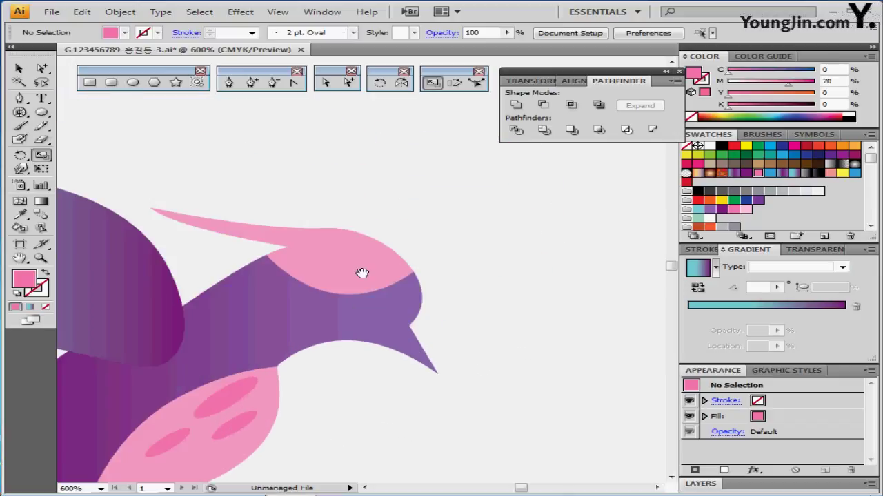
pyautogui.moveTo(361, 272); pyautogui.dragTo(375, 235)
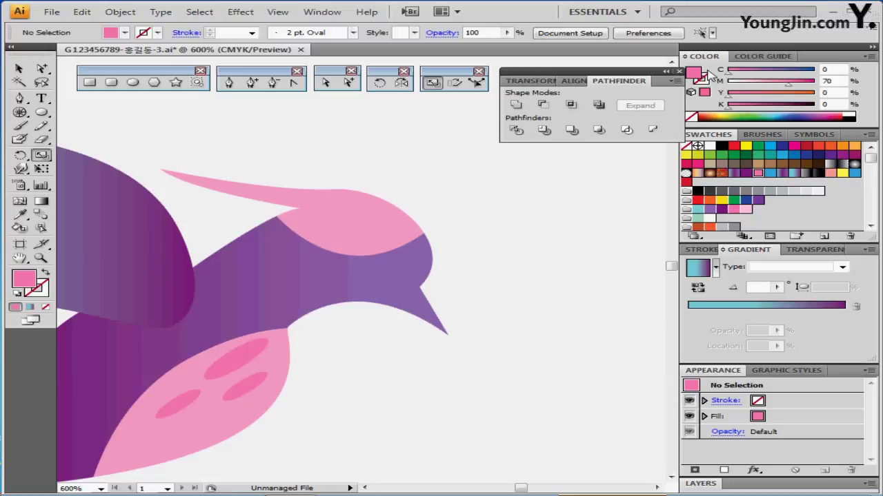
pyautogui.click(692, 117)
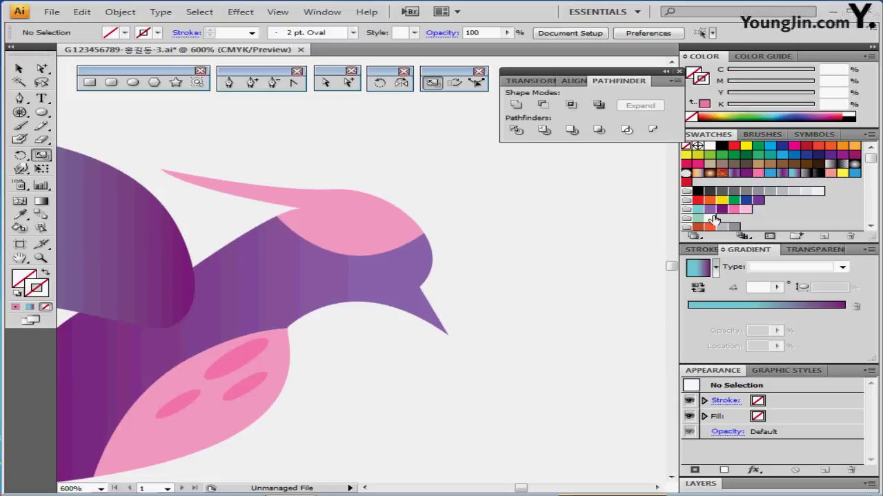
pyautogui.press('x')
pyautogui.click(709, 209)
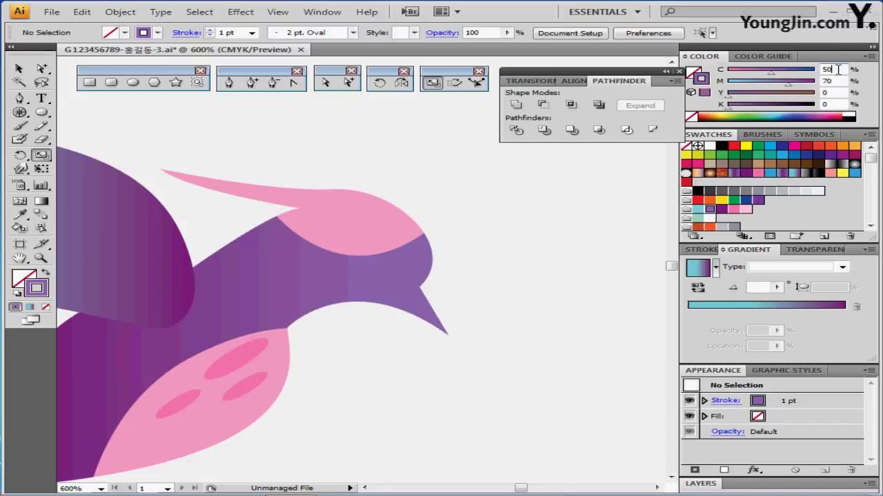
pyautogui.click(720, 211)
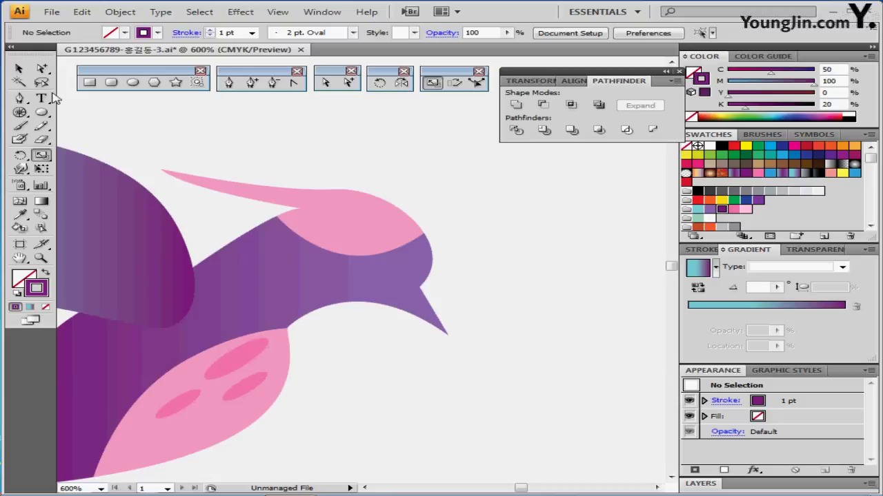
# - Draw a small circle on the pink head patch, delete its top anchor point to form a closed eye, and deselect it
pyautogui.click(133, 83)
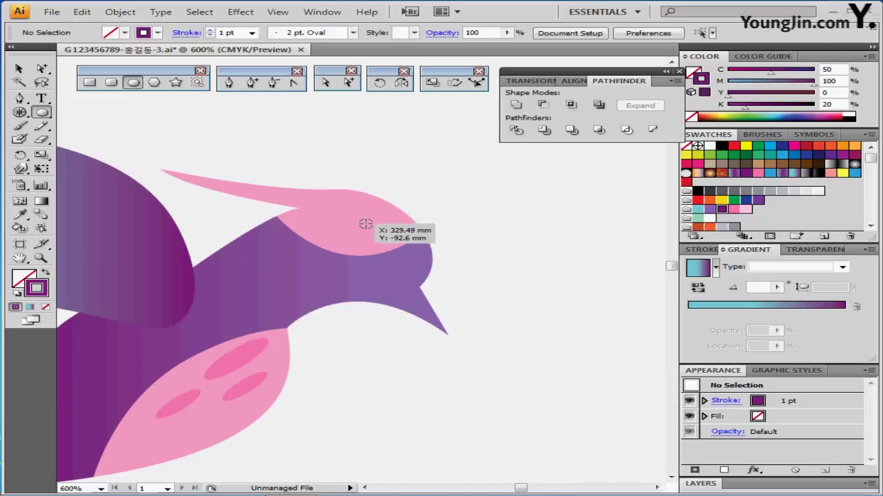
pyautogui.moveTo(364, 223); pyautogui.dragTo(377, 232)
pyautogui.press('a')
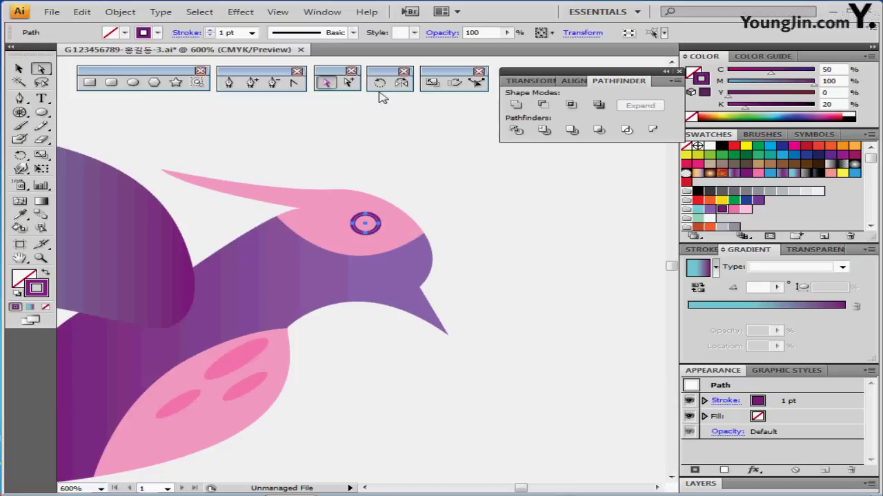
pyautogui.click(365, 211)
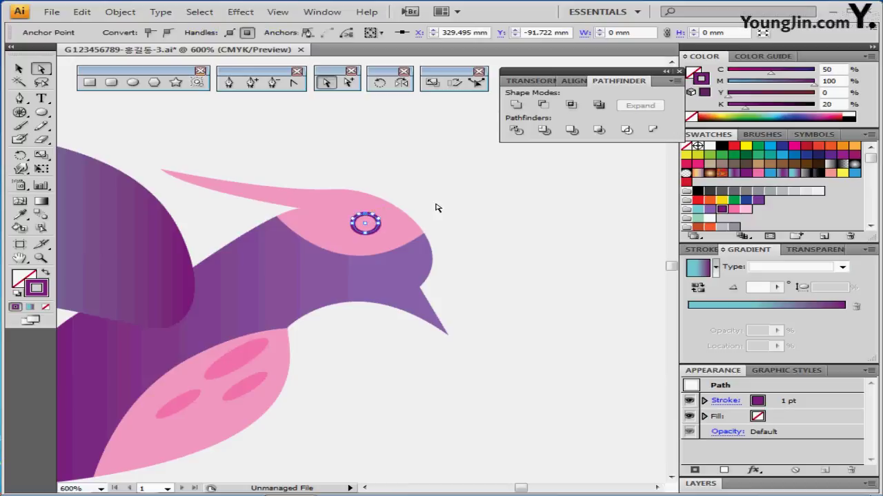
pyautogui.press('Delete')
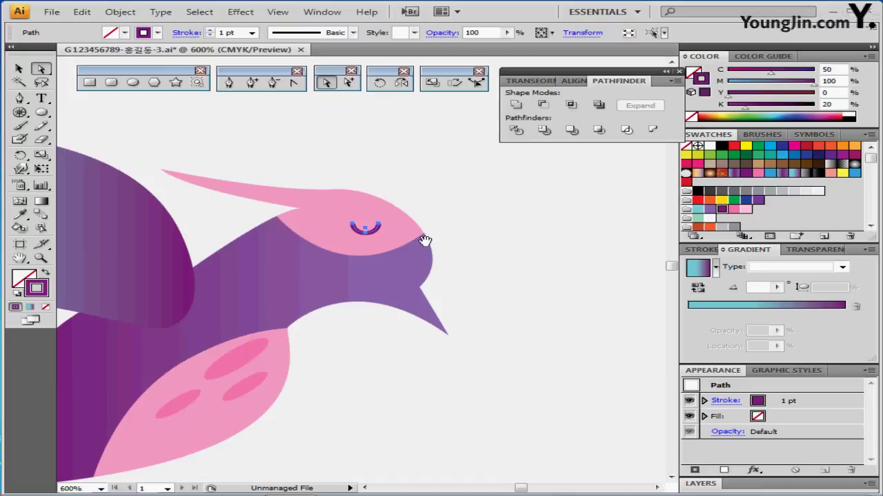
pyautogui.moveTo(425, 240); pyautogui.dragTo(433, 256)
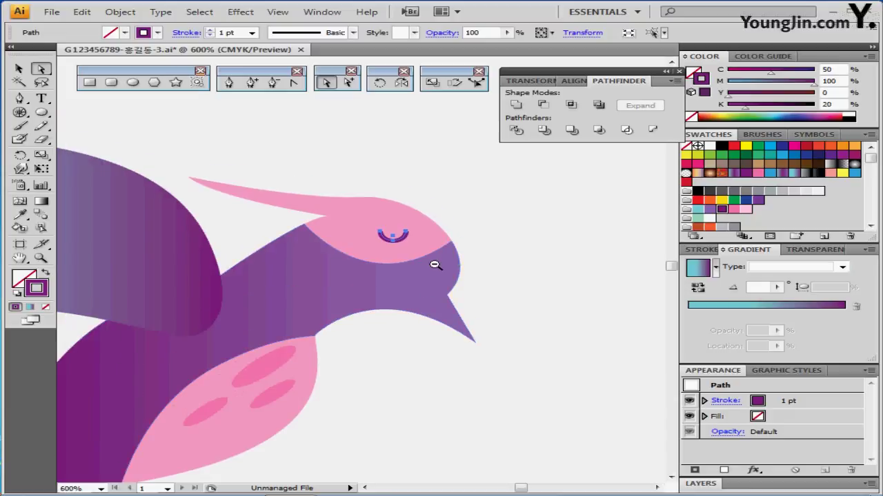
pyautogui.hotkey('ctrl', '-')
pyautogui.moveTo(355, 262); pyautogui.dragTo(382, 269)
pyautogui.click(396, 208)
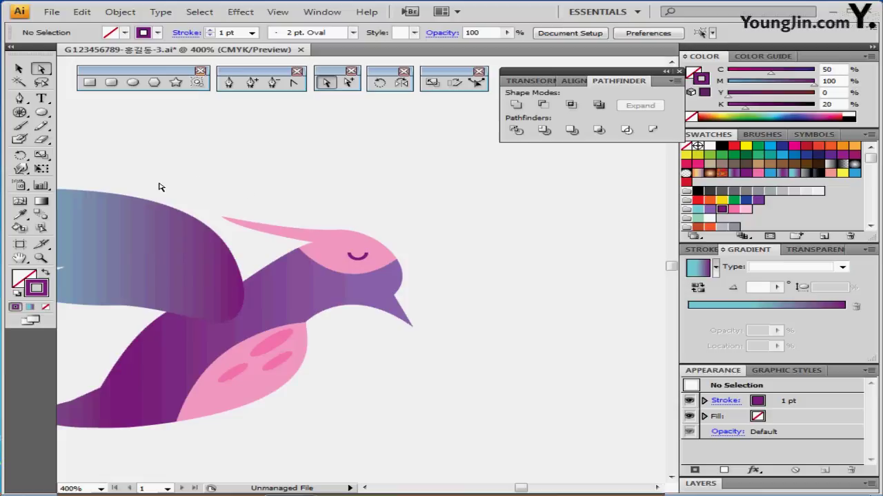
# - Draw a dark-purple arc rising from the top of the head and curving back towards the wing with the Arc tool
pyautogui.click(19, 98)
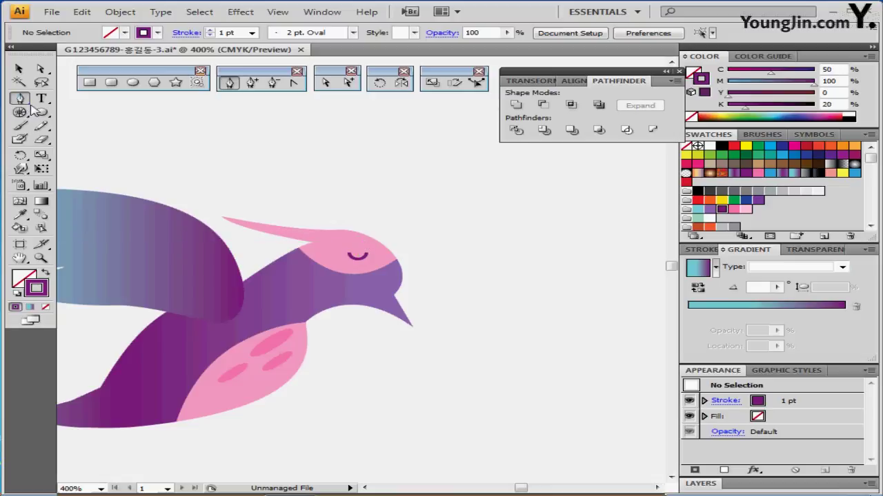
pyautogui.moveTo(20, 113); pyautogui.dragTo(72, 128)
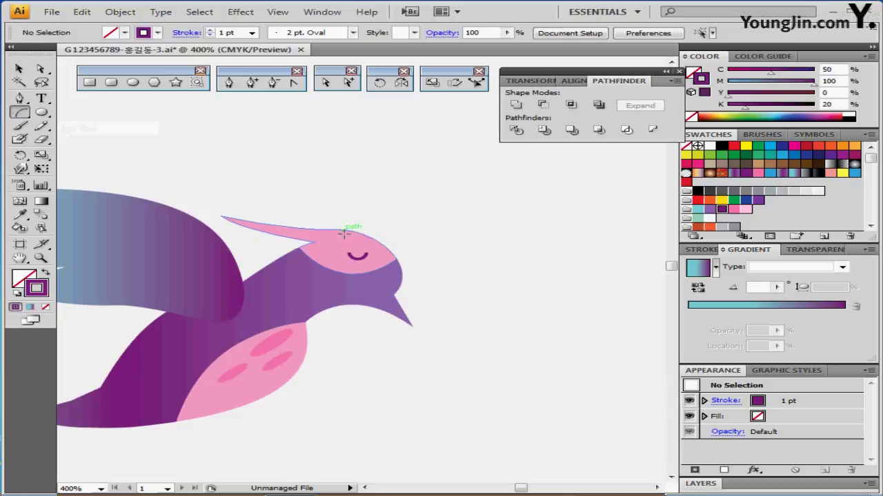
pyautogui.moveTo(357, 235); pyautogui.dragTo(307, 184)
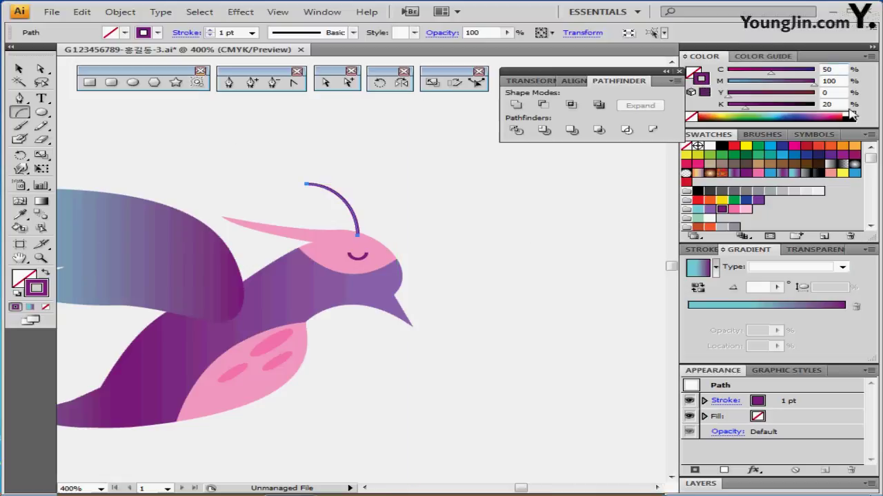
# - Set the head arc's stroke to C 0, M 30, Y 0, K 0 with a 2 pt weight, and deselect it
pyautogui.doubleClick(836, 71)
pyautogui.write('0')
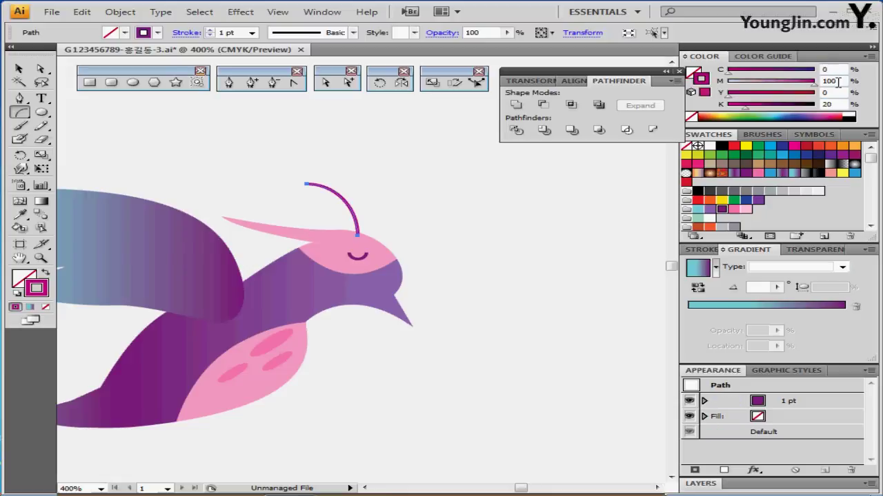
pyautogui.press('Tab')
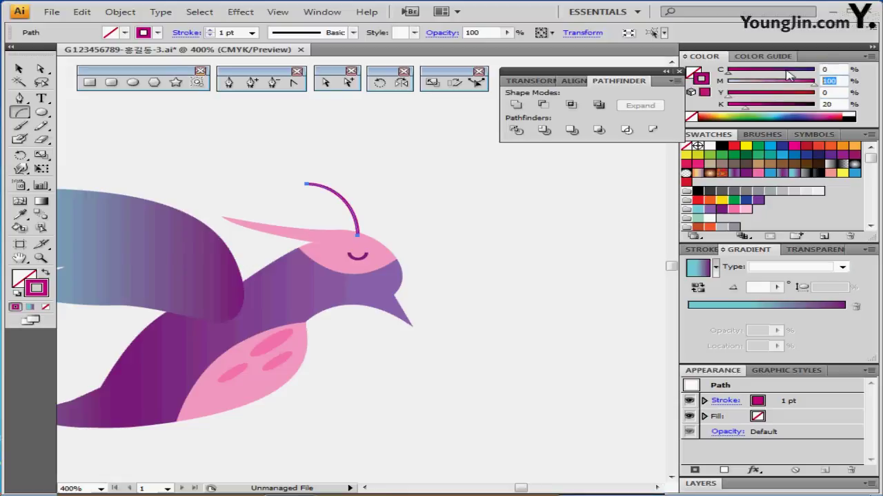
pyautogui.write('30')
pyautogui.moveTo(752, 114); pyautogui.dragTo(725, 111)
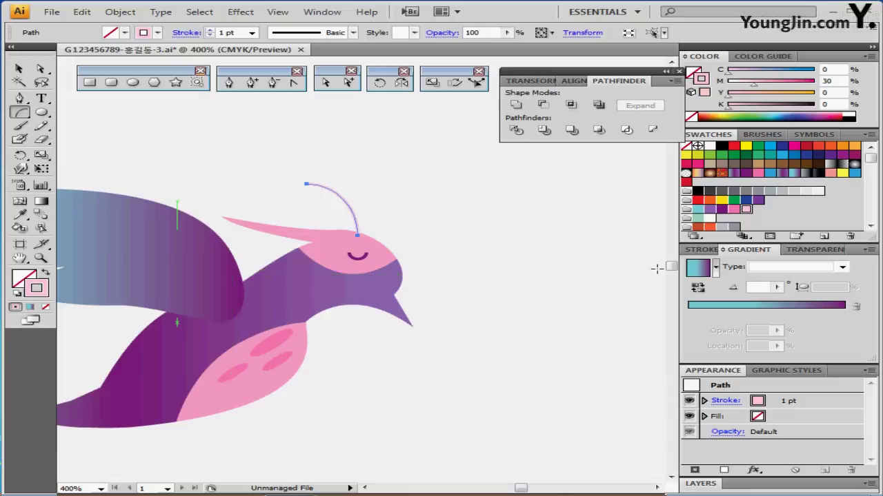
pyautogui.click(700, 250)
pyautogui.click(742, 262)
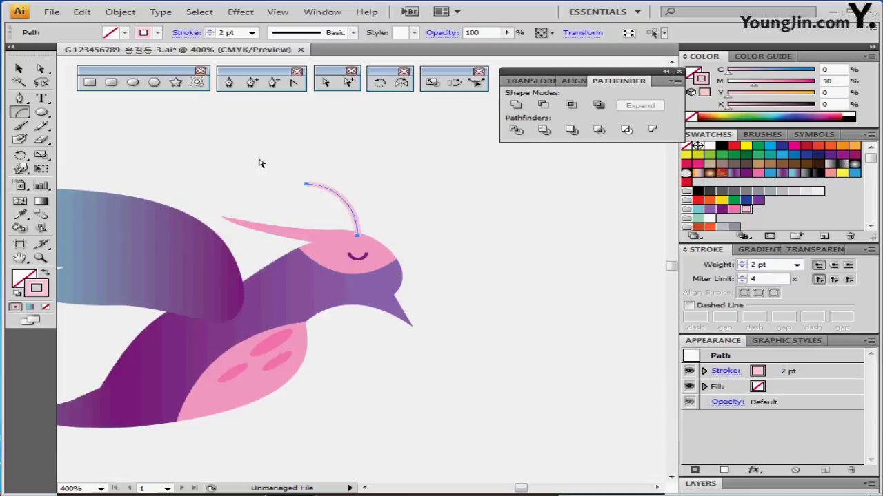
pyautogui.hotkey('ctrl', 'shift', 'a')
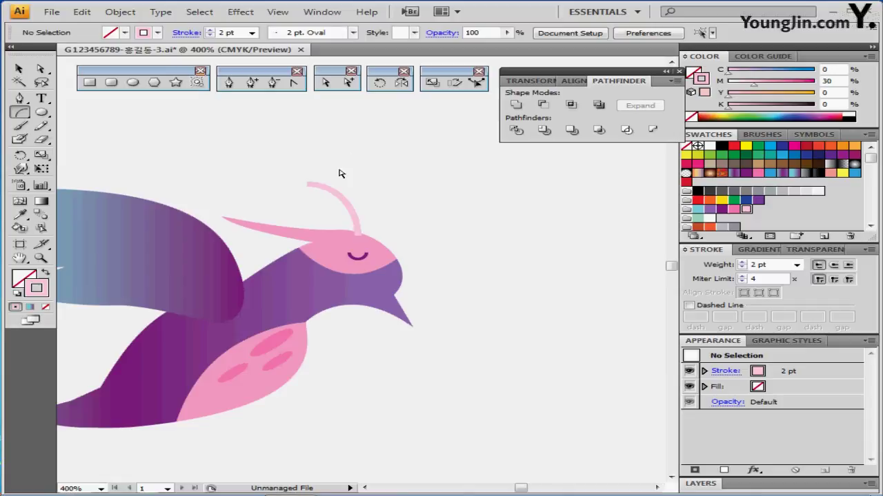
# - Draw a small ellipse centred on the arc's free end, fill it dark purple (C 50, M 100, Y 0, K 20) without a stroke, and deselect it
pyautogui.click(133, 82)
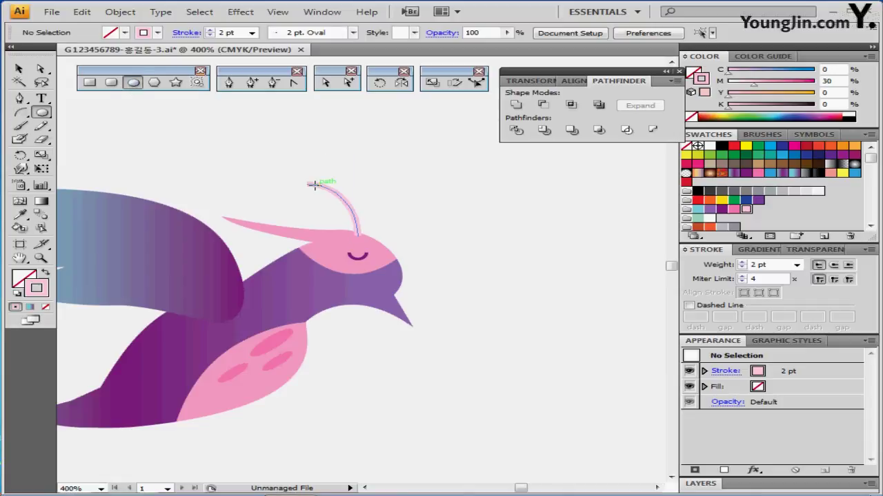
pyautogui.moveTo(317, 187); pyautogui.dragTo(322, 191)
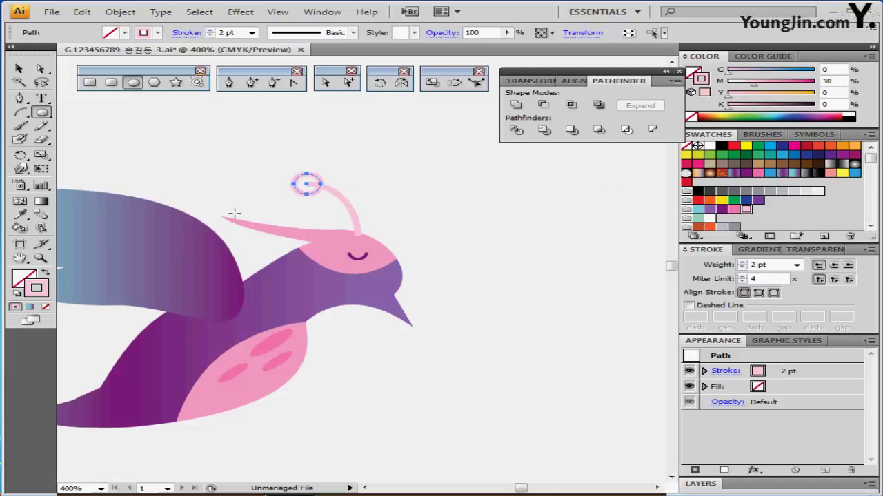
pyautogui.click(747, 207)
pyautogui.hotkey('shift', 'x')
pyautogui.click(721, 209)
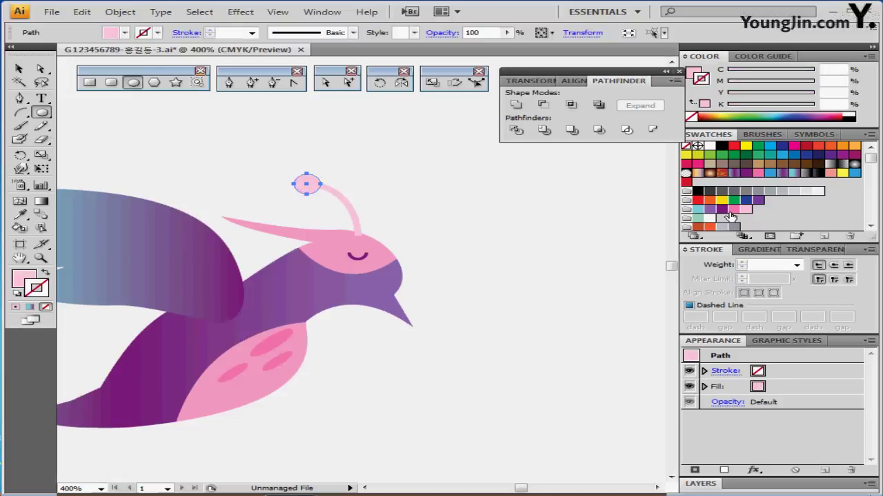
pyautogui.click(45, 273)
pyautogui.click(45, 306)
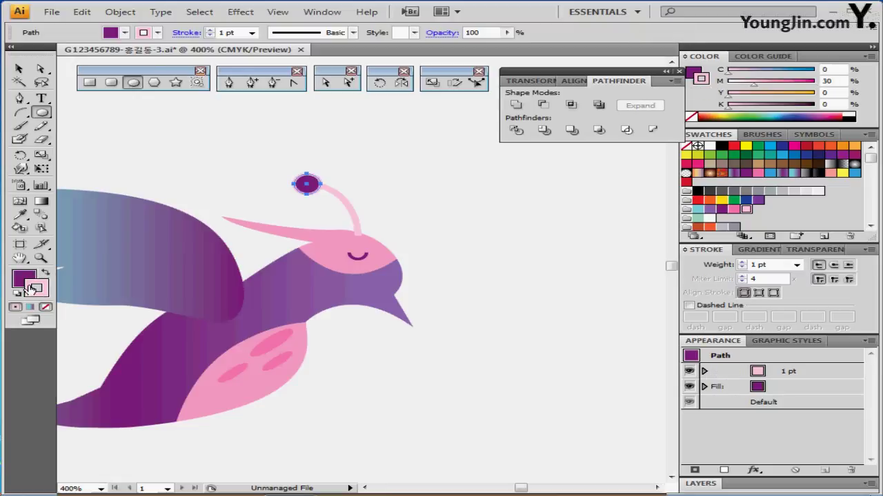
pyautogui.press('x')
pyautogui.hotkey('ctrl', 'shift', 'a')
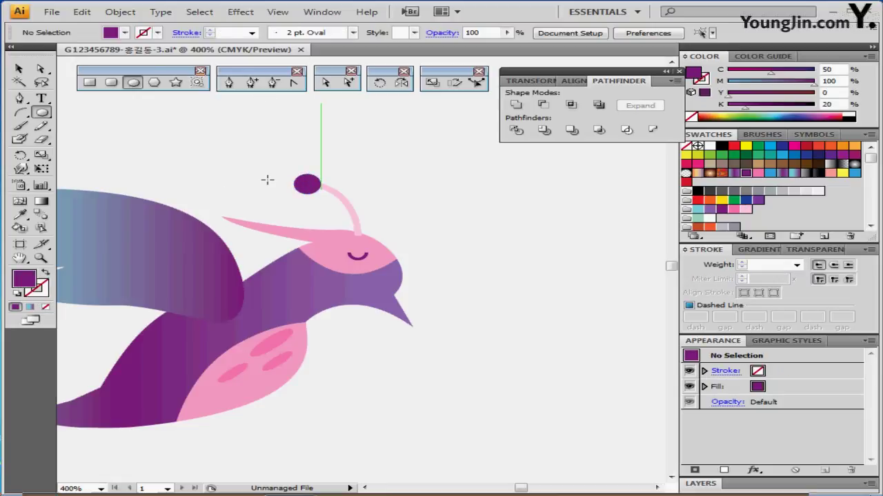
# - Rotate the arc and its tip ellipse together slightly clockwise so the arc's base sits on the head patch, and deselect them
pyautogui.press('v')
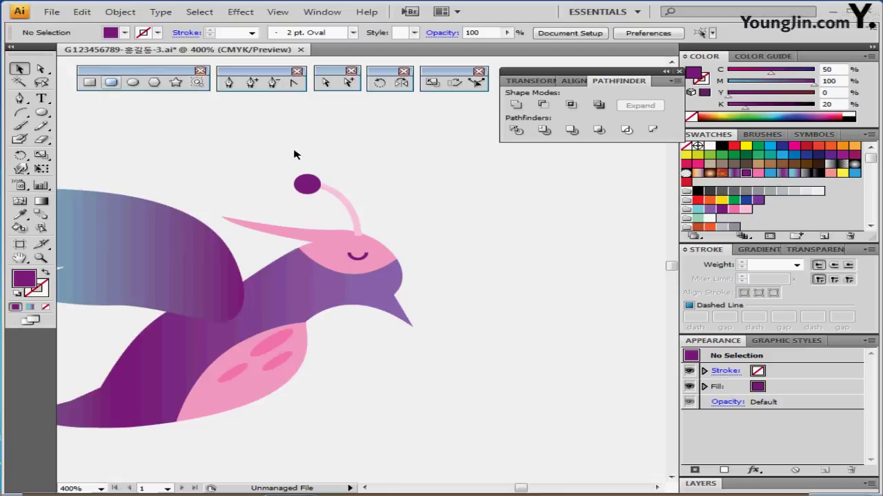
pyautogui.moveTo(294, 153); pyautogui.dragTo(342, 208)
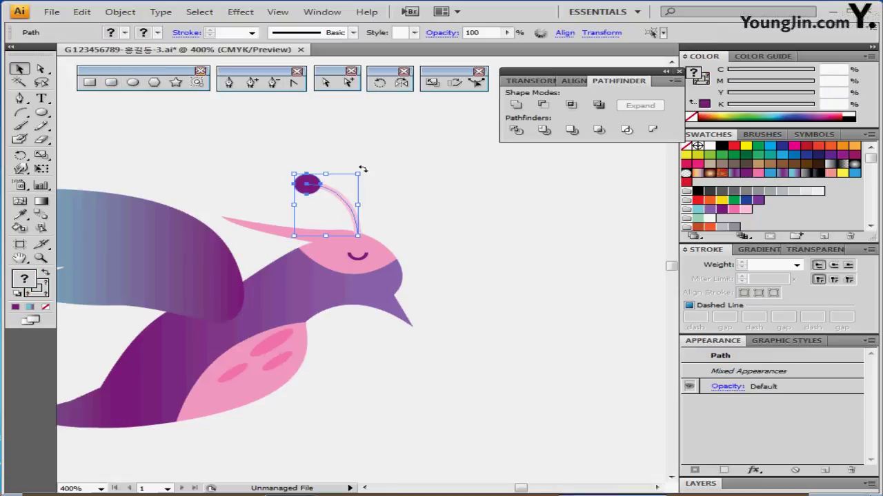
pyautogui.moveTo(363, 169); pyautogui.dragTo(321, 180)
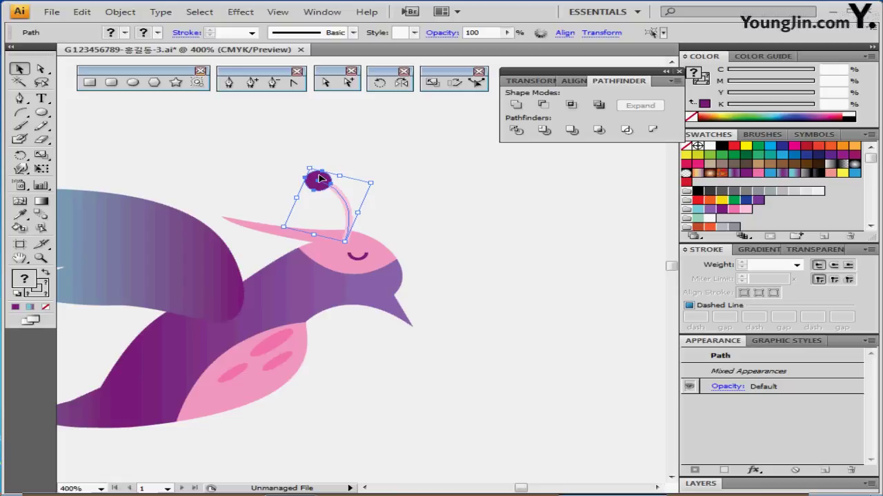
pyautogui.click(413, 249)
# - Isolate the bird group to examine the pink head patch's fill colour values, and leave isolation
pyautogui.click(378, 247)
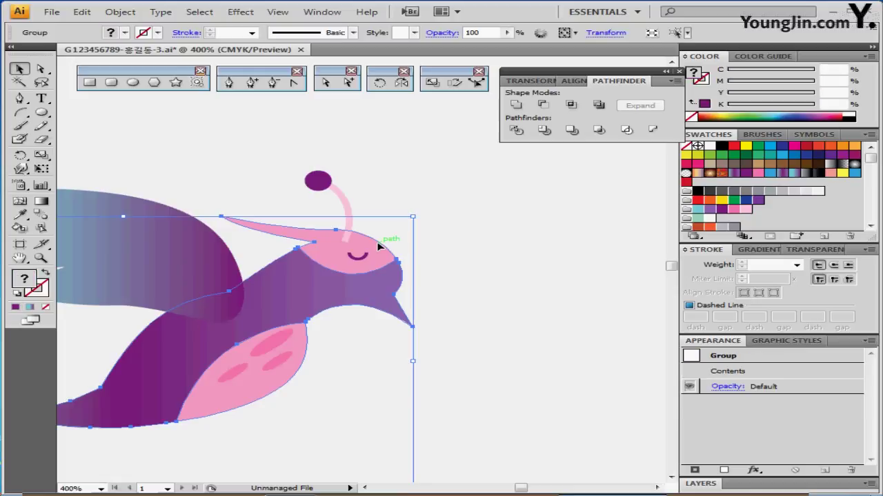
pyautogui.doubleClick(378, 246)
pyautogui.click(382, 243)
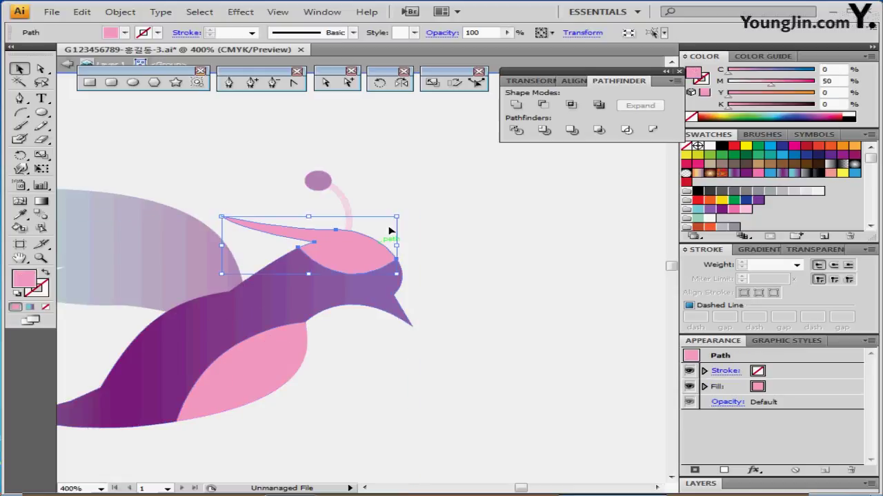
pyautogui.doubleClick(406, 187)
# - Try the plume arc's stroke at M 50, return it to M 30, and deselect the arc
pyautogui.click(346, 201)
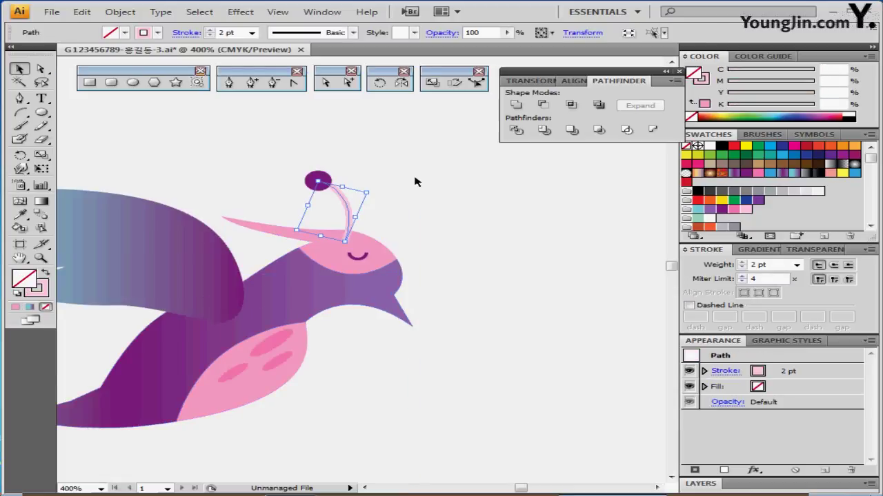
pyautogui.click(701, 78)
pyautogui.click(826, 81)
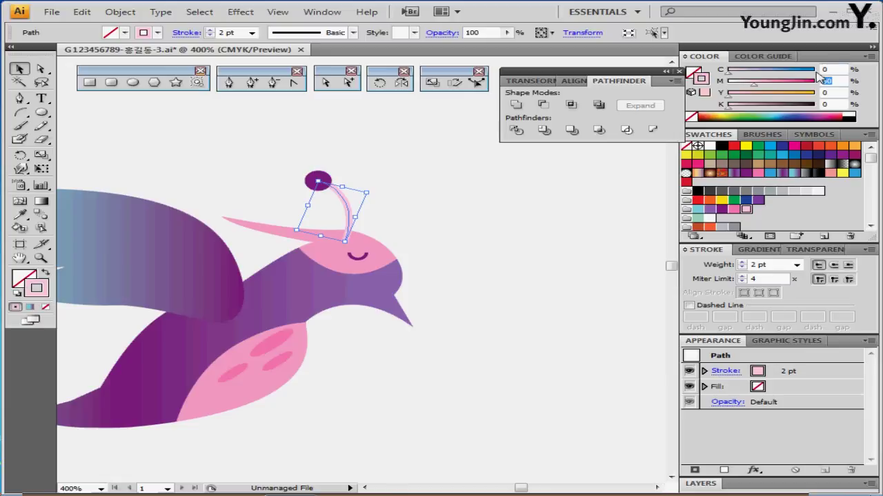
pyautogui.write('50')
pyautogui.press('Return')
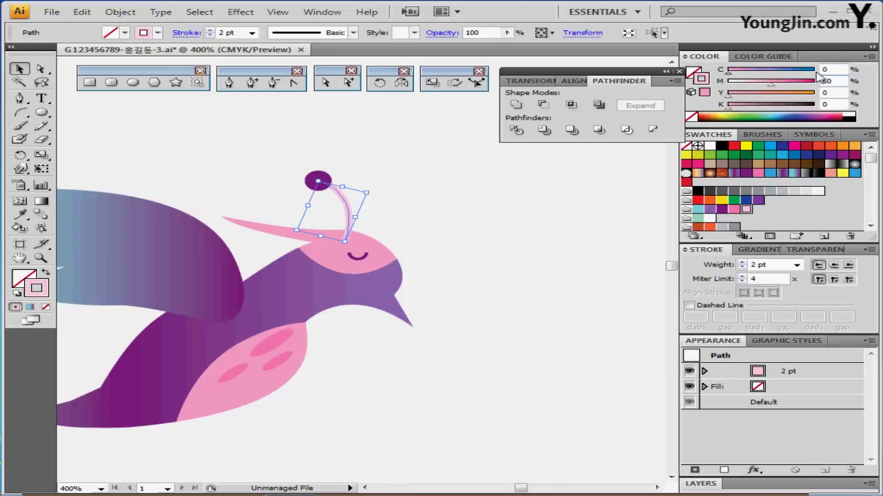
pyautogui.click(826, 81)
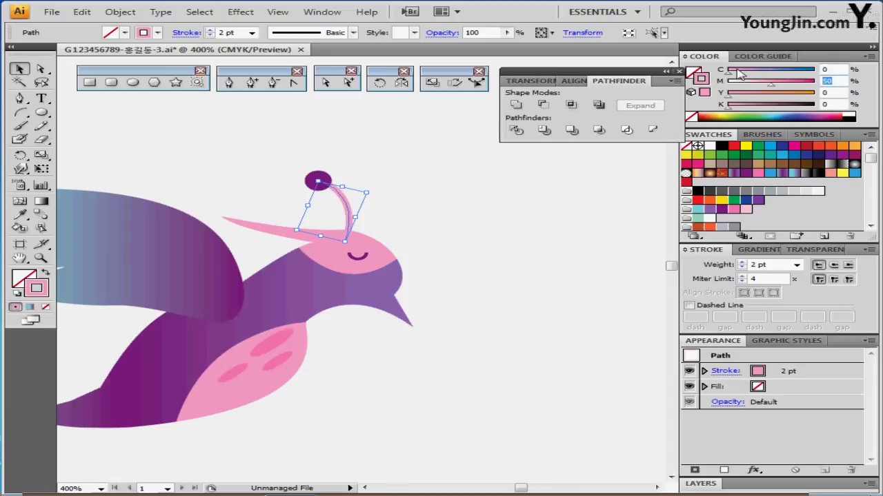
pyautogui.write('30')
pyautogui.press('Return')
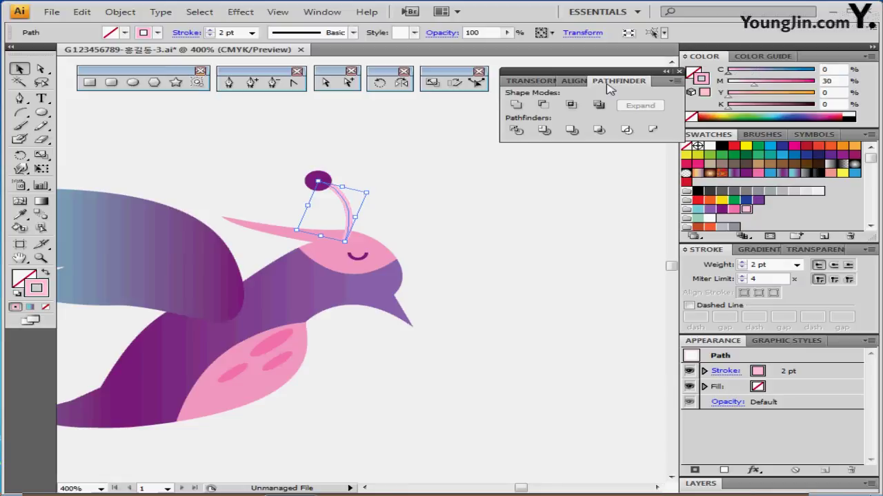
pyautogui.click(227, 204)
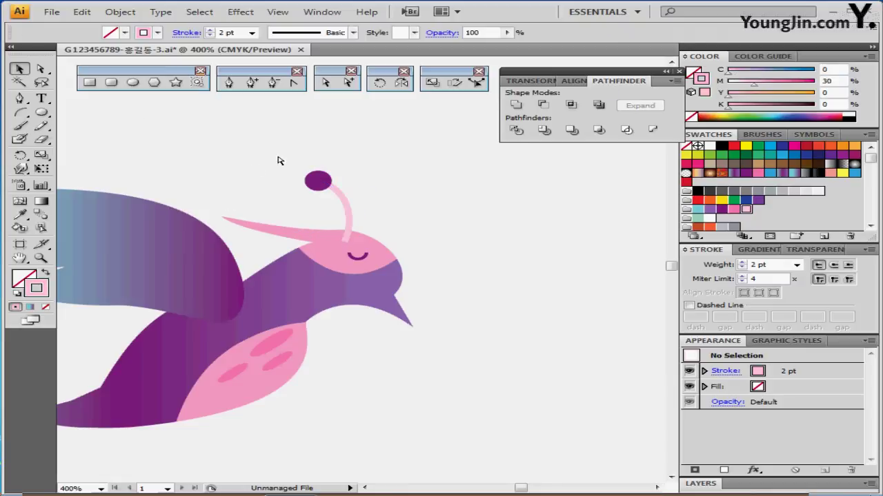
# - Send the plume arc and its tip ellipse to the back, behind the bird's head
pyautogui.moveTo(285, 149); pyautogui.dragTo(353, 191)
pyautogui.rightClick(326, 197)
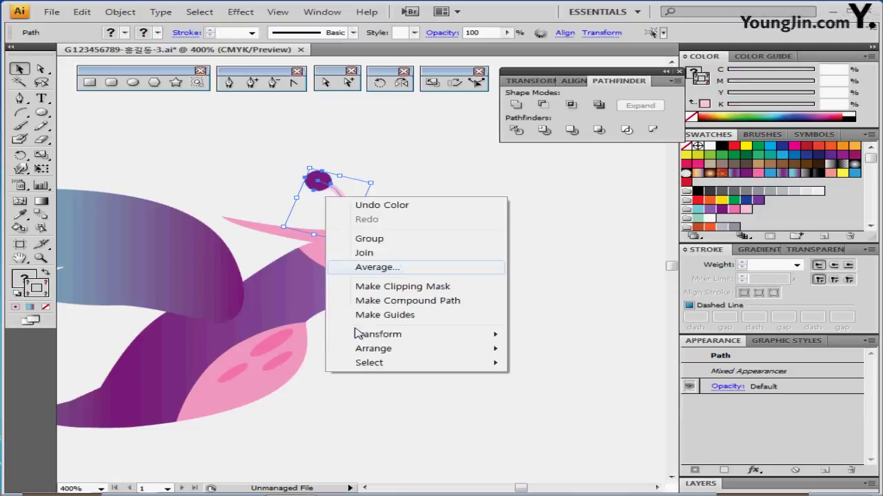
pyautogui.moveTo(366, 352)
pyautogui.click(552, 395)
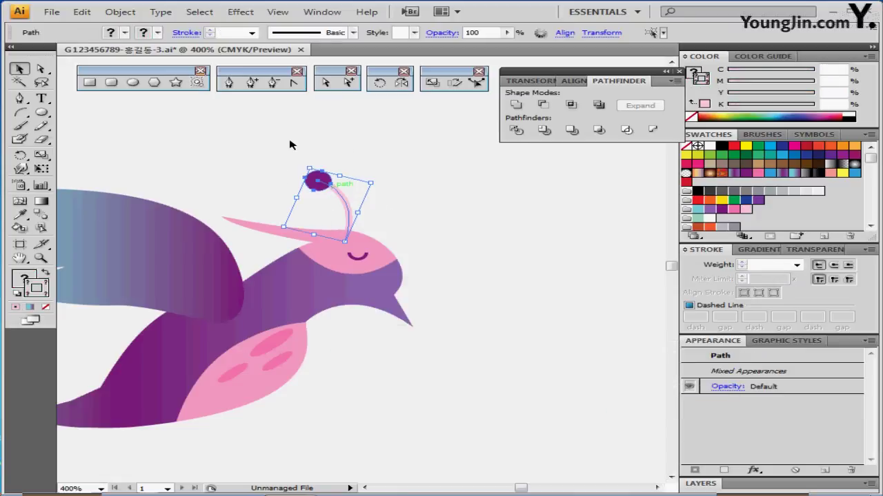
# - Group the plume and make two copies rotated clockwise about its base to fan out three plumes, and deselect them
pyautogui.click(379, 84)
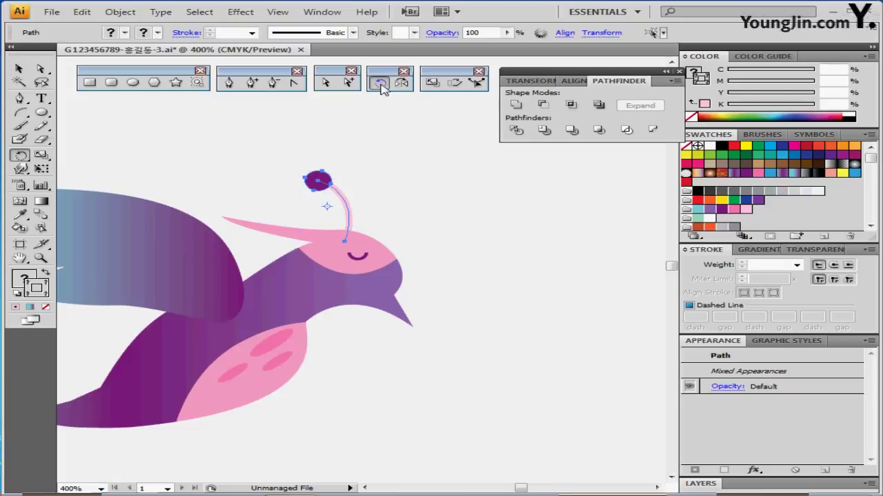
pyautogui.hotkey('ctrl', 'g')
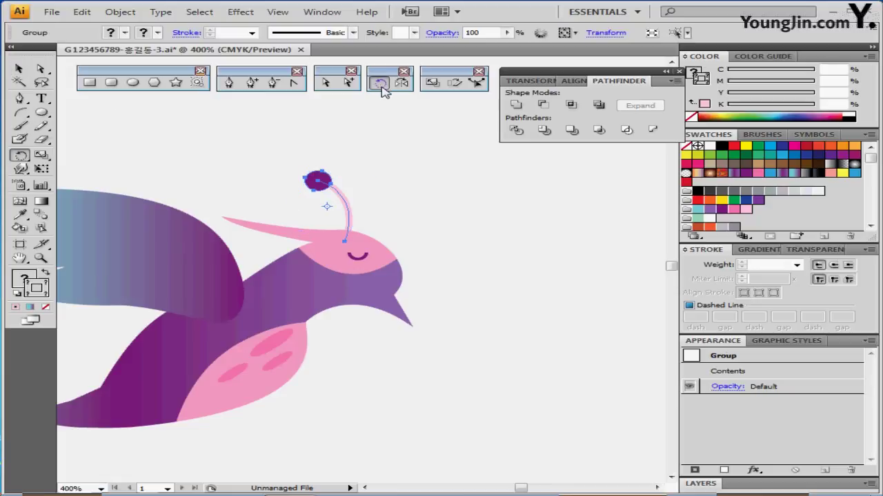
pyautogui.click(346, 237)
pyautogui.moveTo(359, 168); pyautogui.dragTo(410, 174)
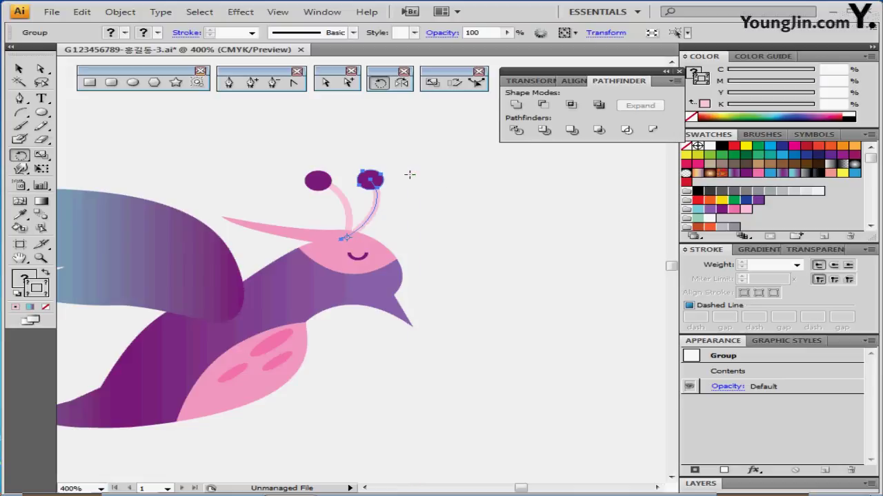
pyautogui.hotkey('ctrl', 'd')
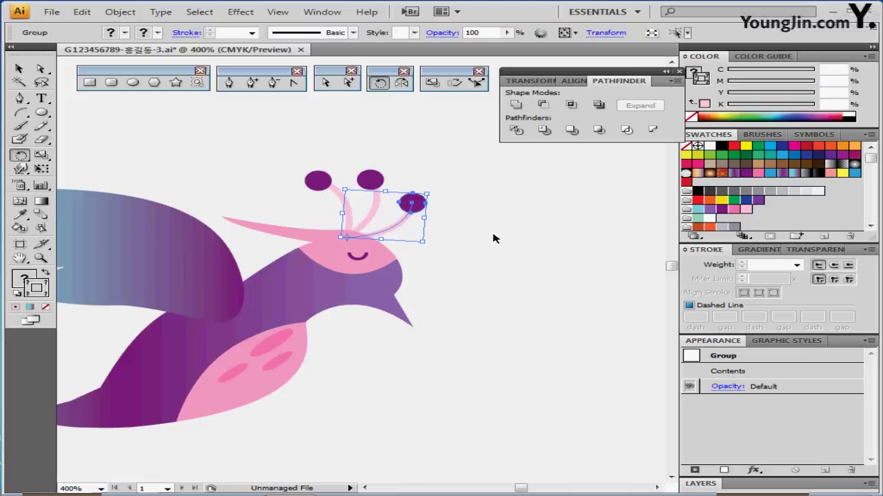
pyautogui.hotkey('ctrl', 'shift', 'a')
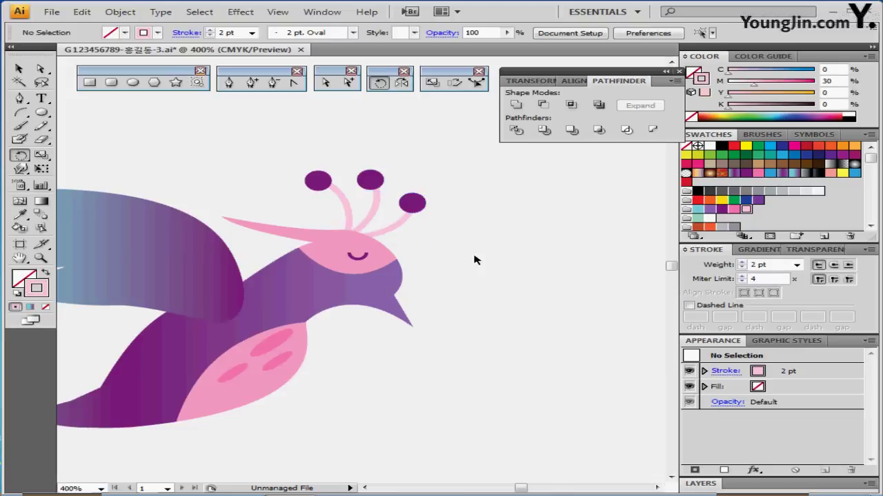
# - Select the whole bird with its plumes and save it as a Graphic symbol named 새
pyautogui.keyDown('ctrl'); pyautogui.keyDown('alt'); pyautogui.click(429, 278); pyautogui.keyUp('alt'); pyautogui.keyUp('ctrl')
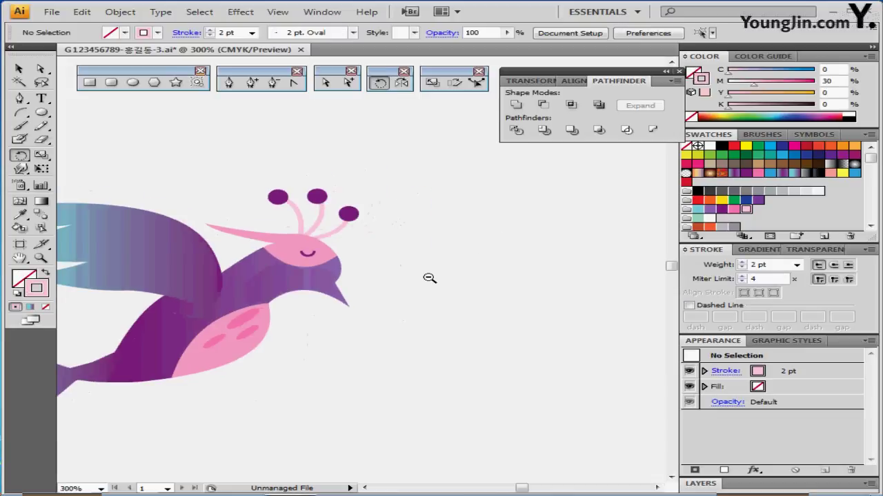
pyautogui.moveTo(315, 299); pyautogui.dragTo(418, 269)
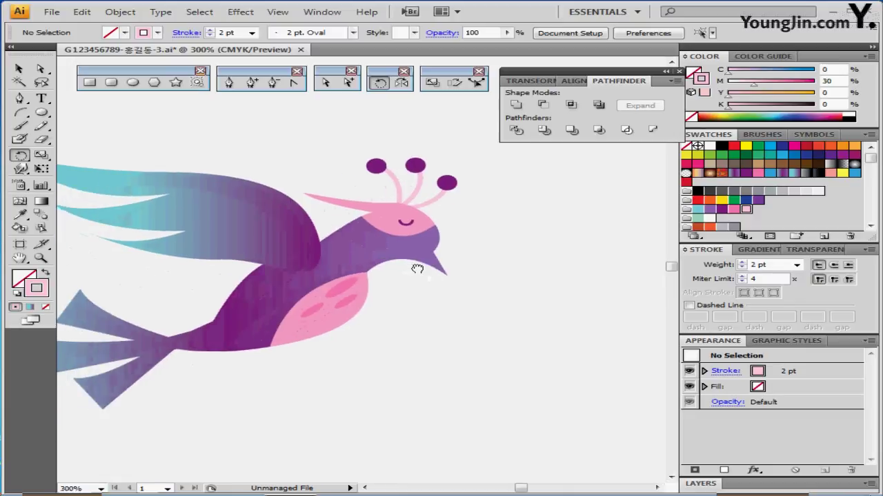
pyautogui.moveTo(114, 138); pyautogui.dragTo(469, 391)
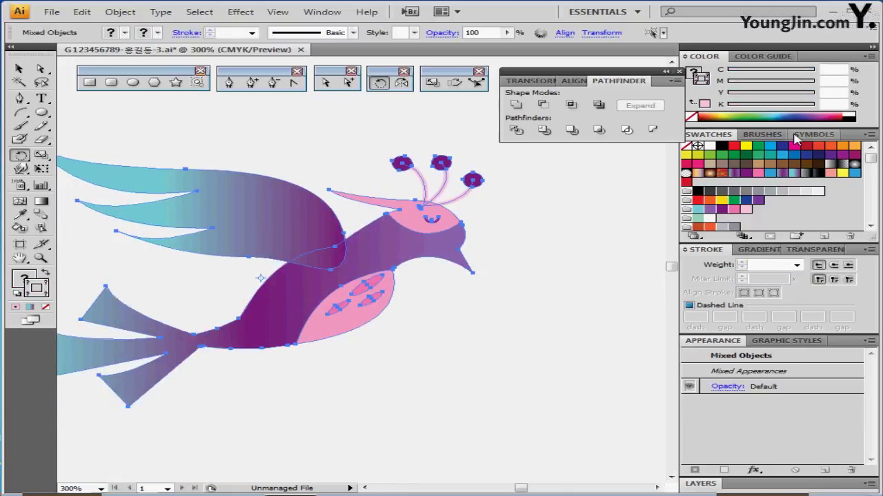
pyautogui.click(796, 138)
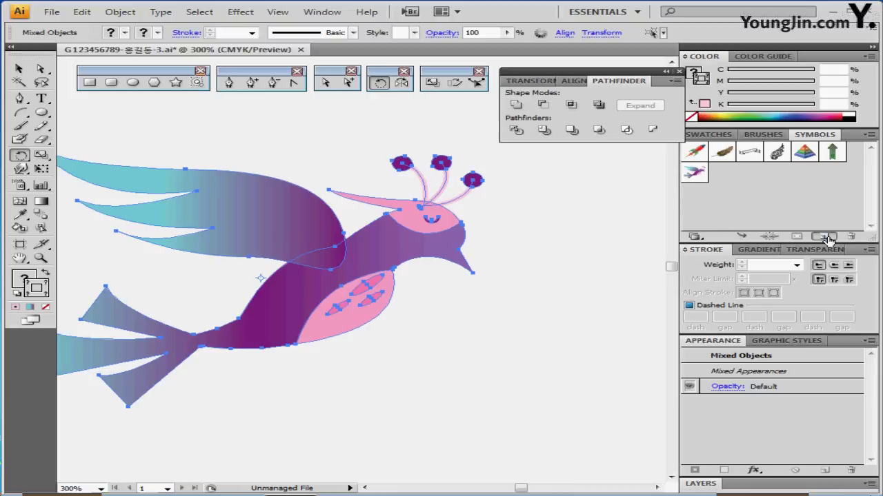
pyautogui.click(827, 238)
pyautogui.click(365, 253)
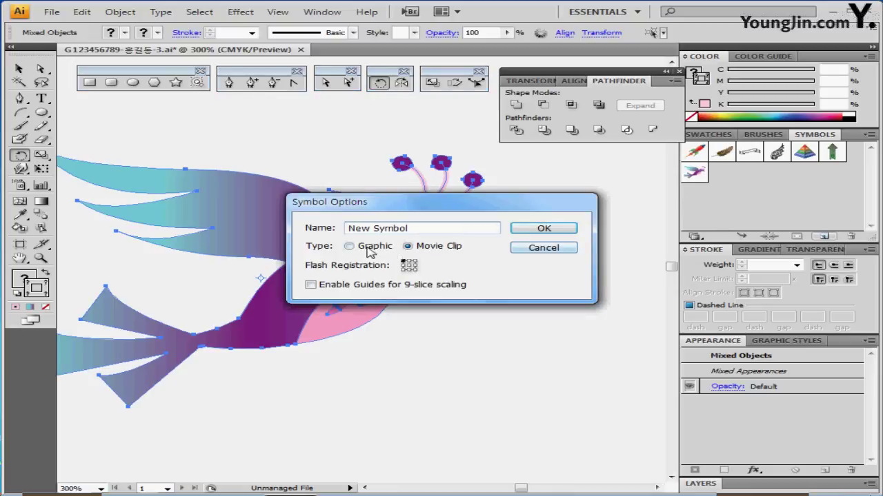
pyautogui.click(348, 247)
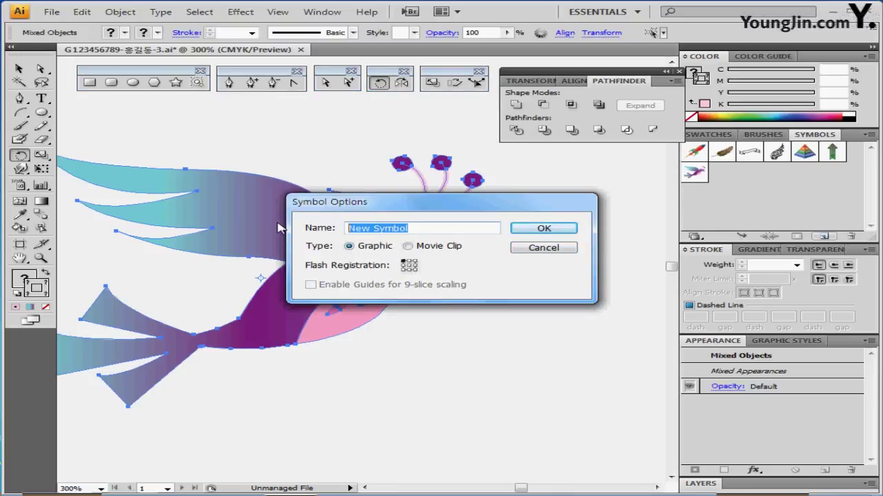
pyautogui.write('새')
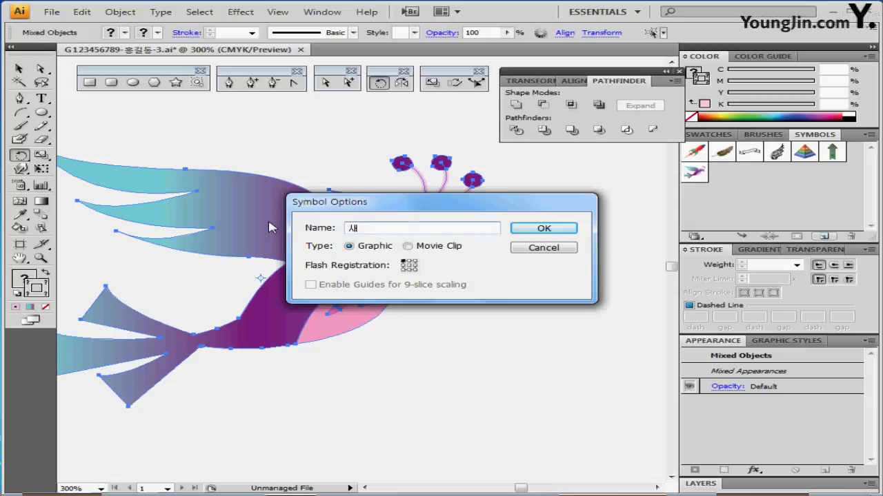
pyautogui.press('Return')
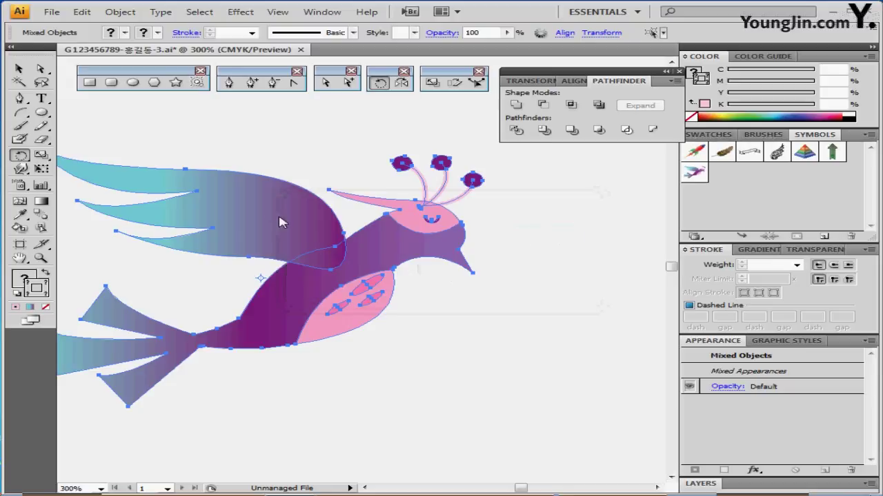
# - Delete the bird artwork from the canvas and leave nothing selected, ready to work on the empty artboard
pyautogui.press('Delete')
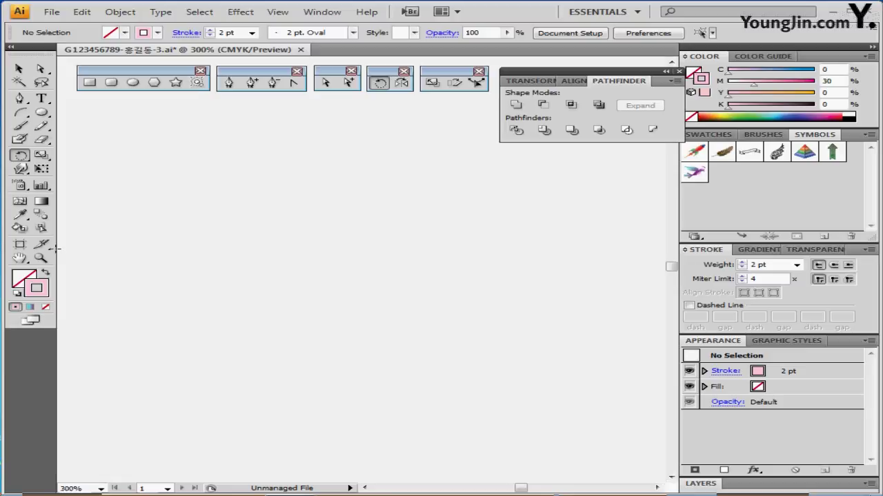
pyautogui.doubleClick(20, 258)
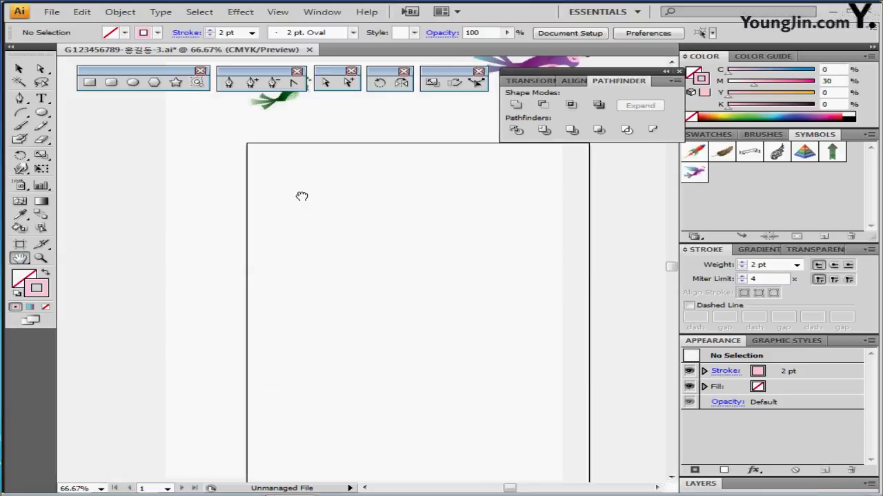
pyautogui.moveTo(301, 197); pyautogui.dragTo(207, 172)
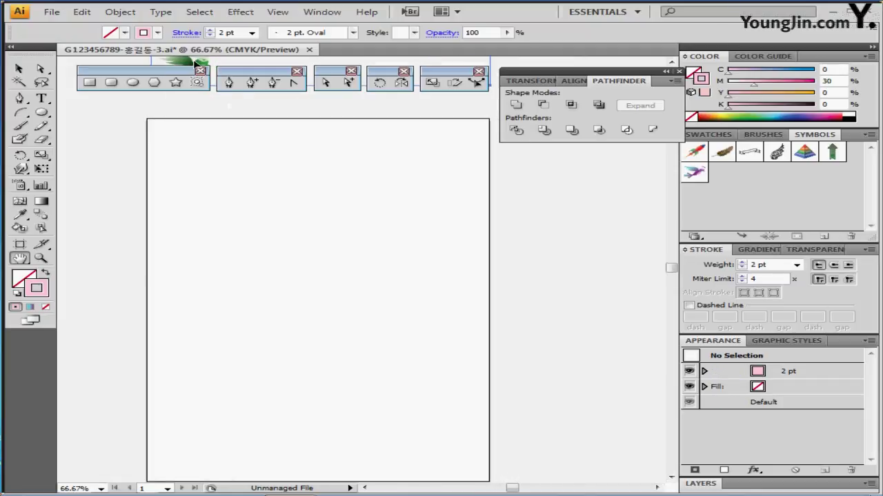
pyautogui.hotkey('ctrl', 'a')
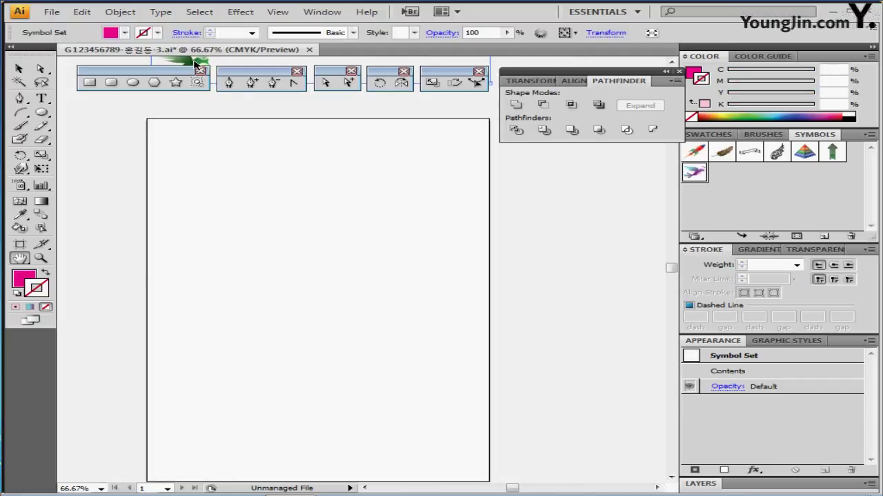
pyautogui.moveTo(234, 153); pyautogui.dragTo(209, 175)
pyautogui.hotkey('ctrl', 'shift', 'a')
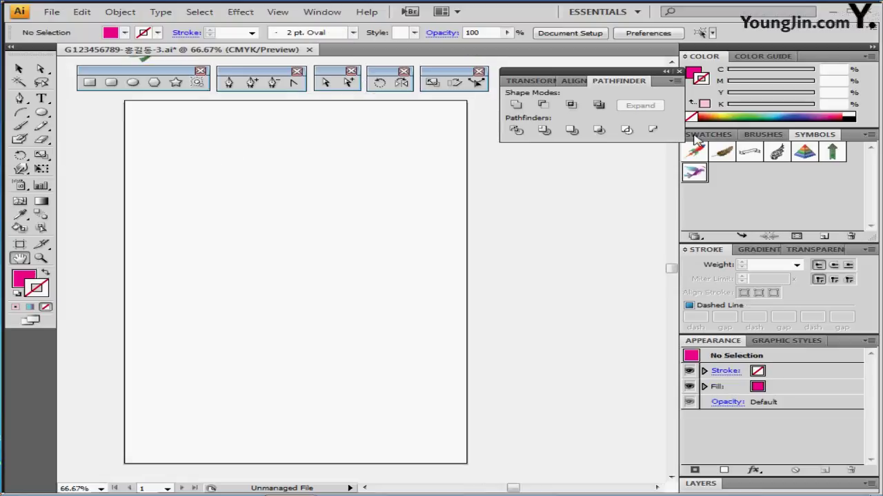
# - Set the fill to the C 40, Y 30 mint swatch with no stroke
pyautogui.click(704, 135)
pyautogui.click(699, 219)
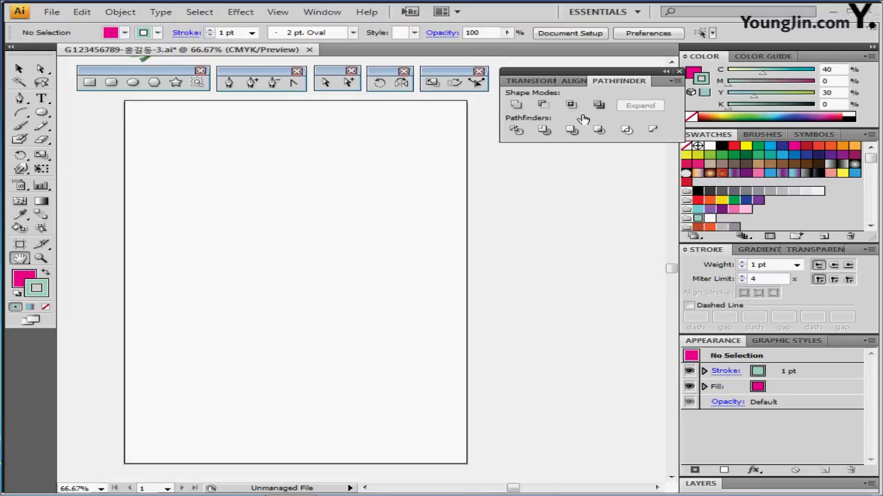
pyautogui.click(45, 274)
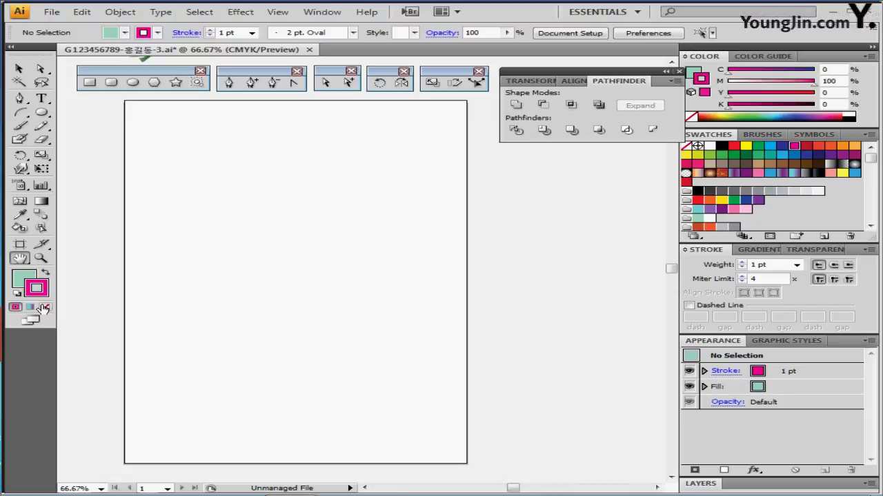
pyautogui.click(45, 307)
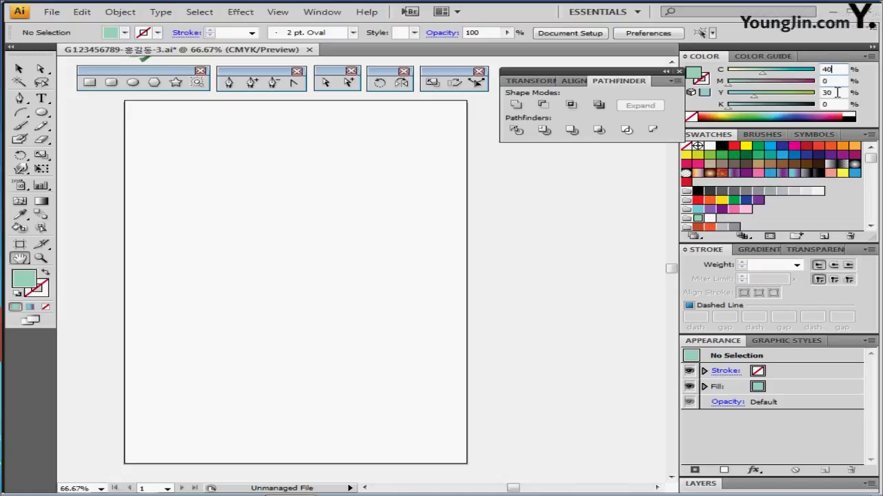
# - Draw a 210 × 297 mm rectangle from the artboard's upper-left corner so it covers the page
pyautogui.click(87, 83)
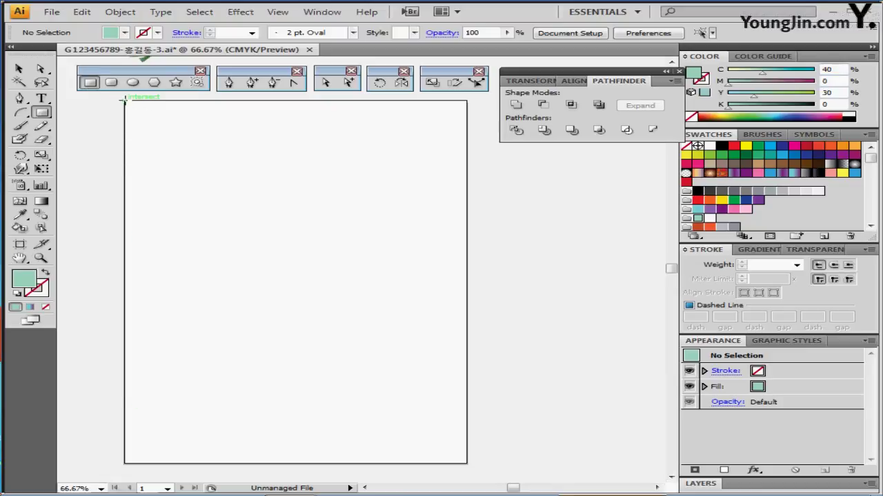
pyautogui.click(124, 98)
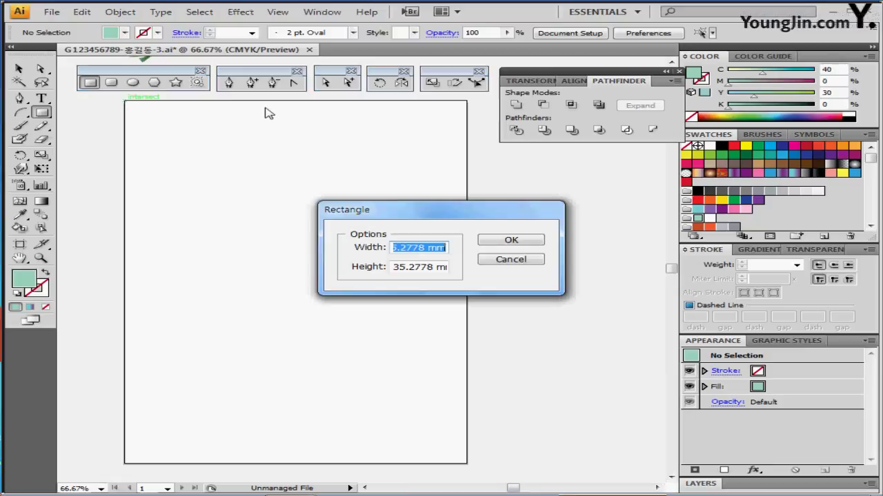
pyautogui.write('210')
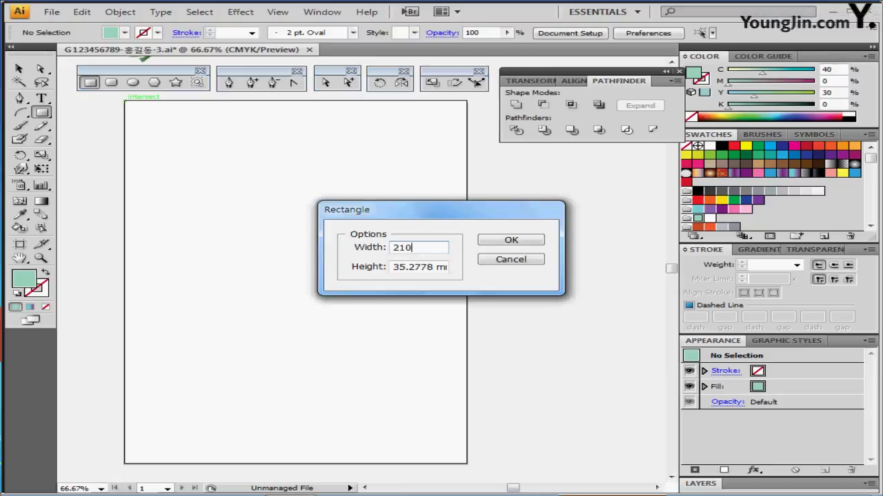
pyautogui.press('Tab')
pyautogui.write('29')
pyautogui.press('Return')
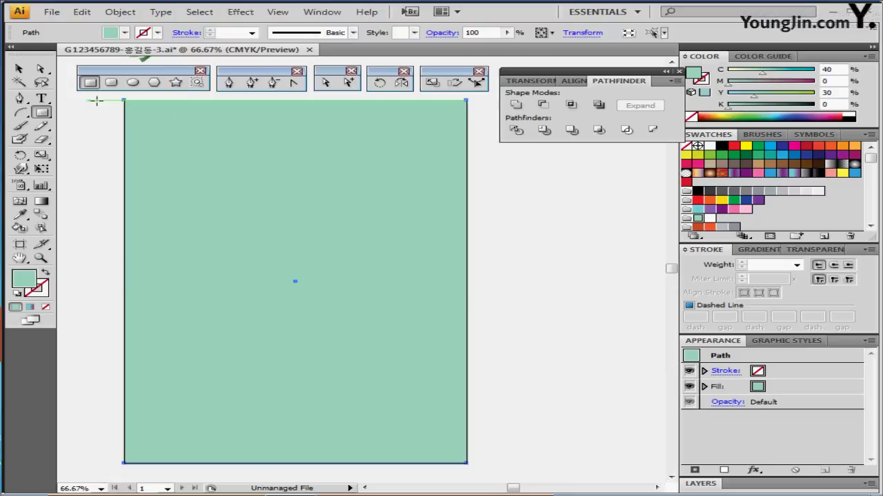
# - Add two gradient mesh points to the rectangle, at about X 165, Y -46 mm and about X 53, Y -100 mm
pyautogui.click(20, 202)
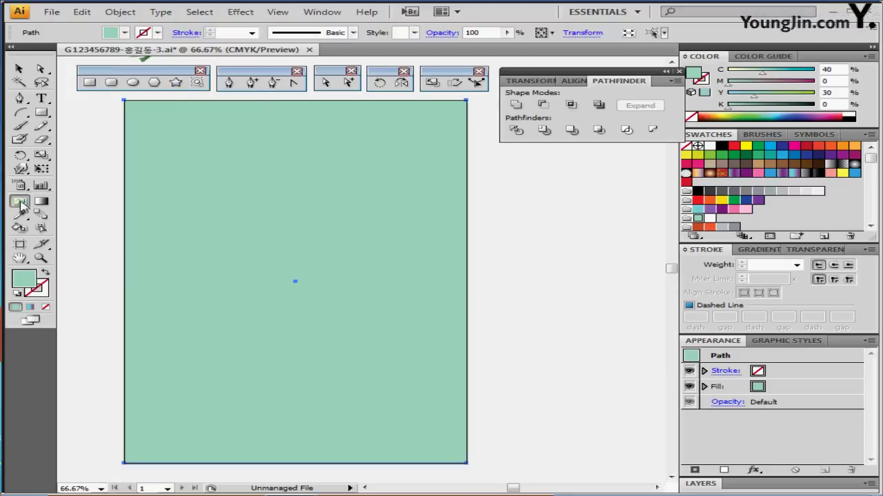
pyautogui.click(394, 157)
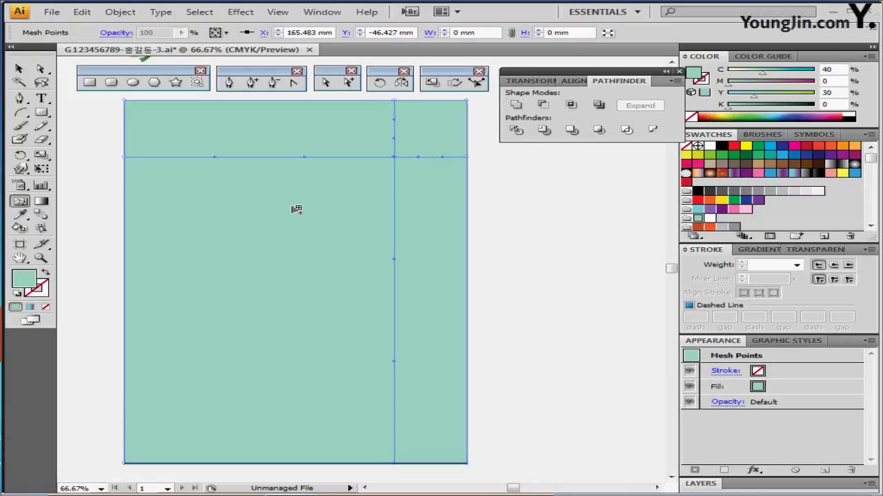
pyautogui.click(211, 223)
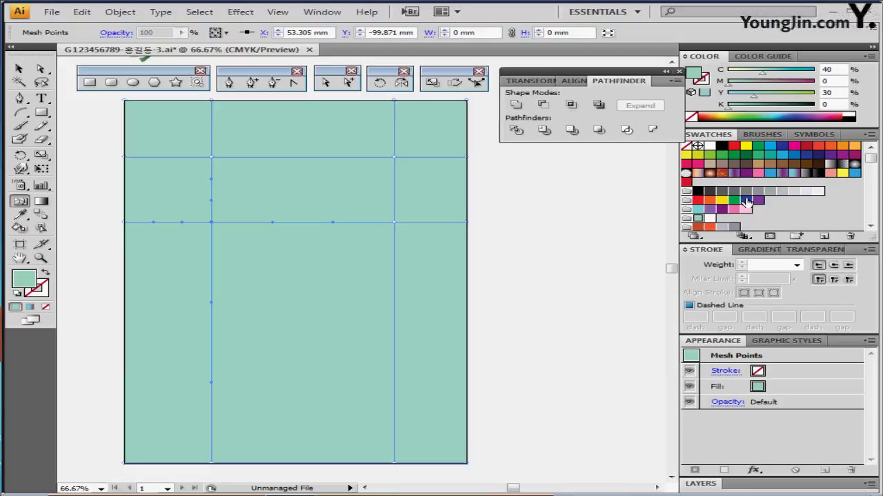
# - Colour the lower-left mesh point white, swing its right handle upward, and colour the upper-right mesh point white
pyautogui.click(711, 218)
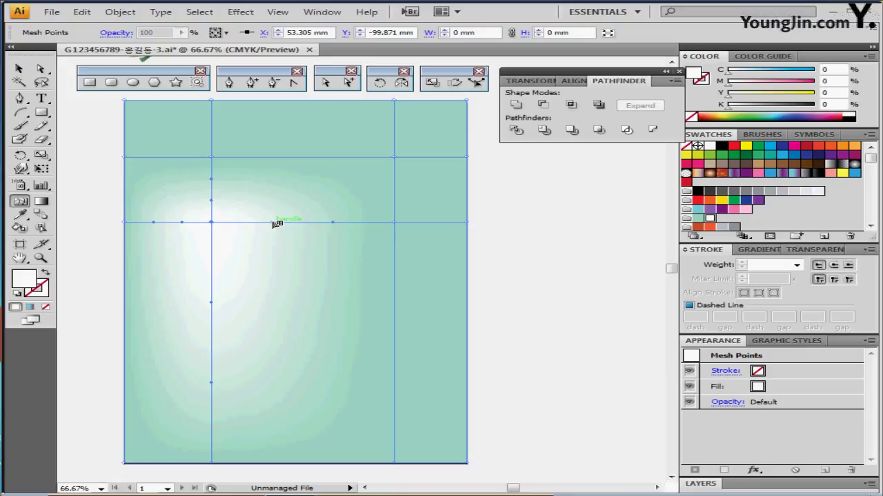
pyautogui.moveTo(276, 223); pyautogui.dragTo(275, 168)
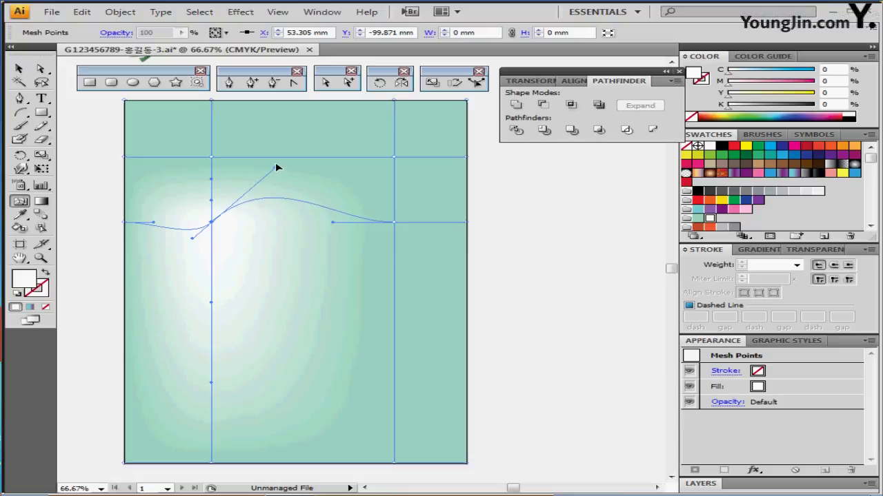
pyautogui.click(395, 157)
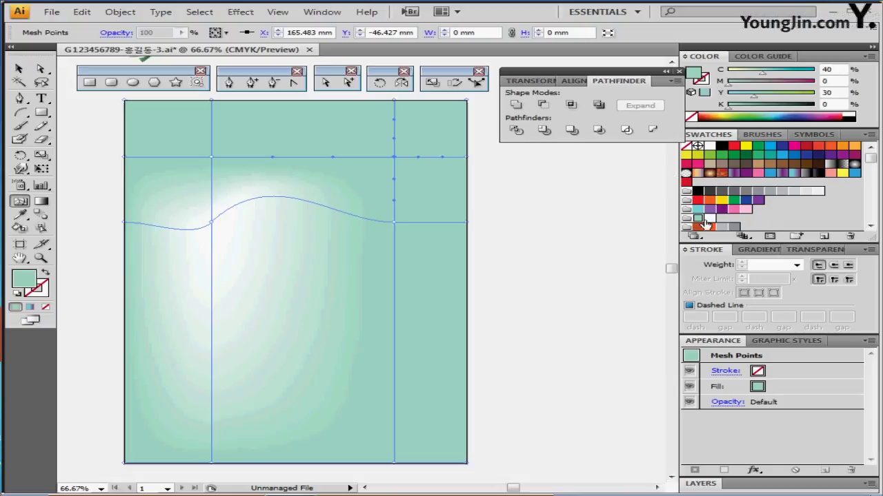
pyautogui.press('d')
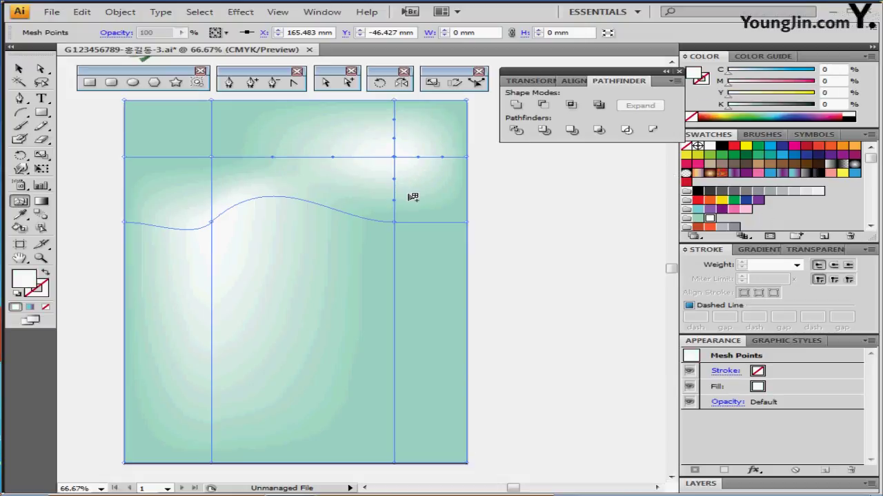
pyautogui.click(421, 157)
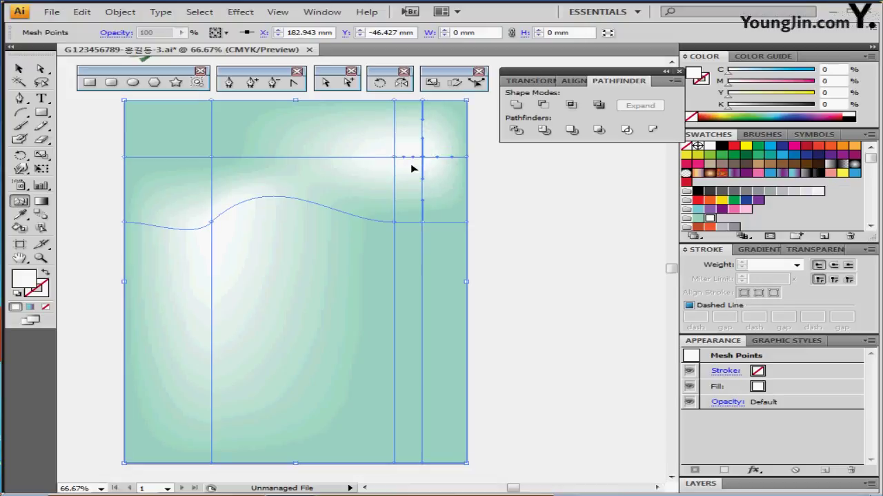
pyautogui.hotkey('ctrl', 'z')
pyautogui.hotkey('ctrl', 'z')
pyautogui.hotkey('ctrl', 'z')
pyautogui.hotkey('ctrl', 'z')
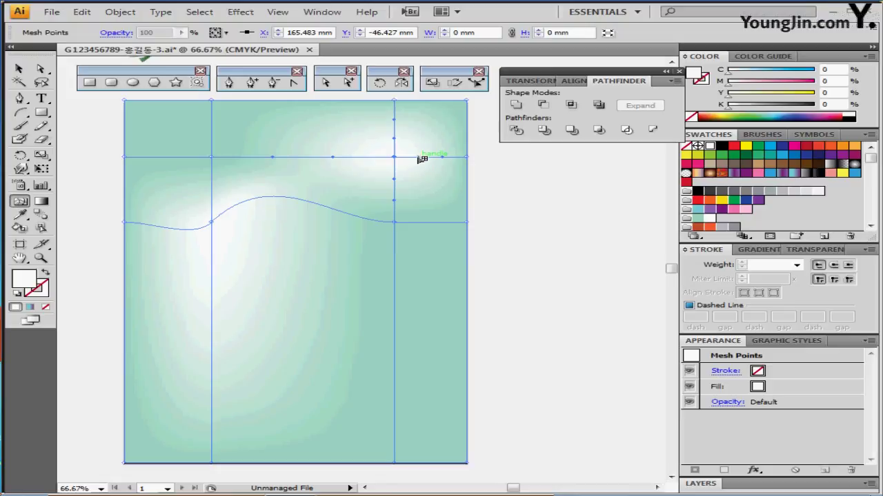
# - Swing the upper-right mesh point's right handle downward to curve its highlight, and deselect the mesh
pyautogui.moveTo(422, 158); pyautogui.dragTo(446, 193)
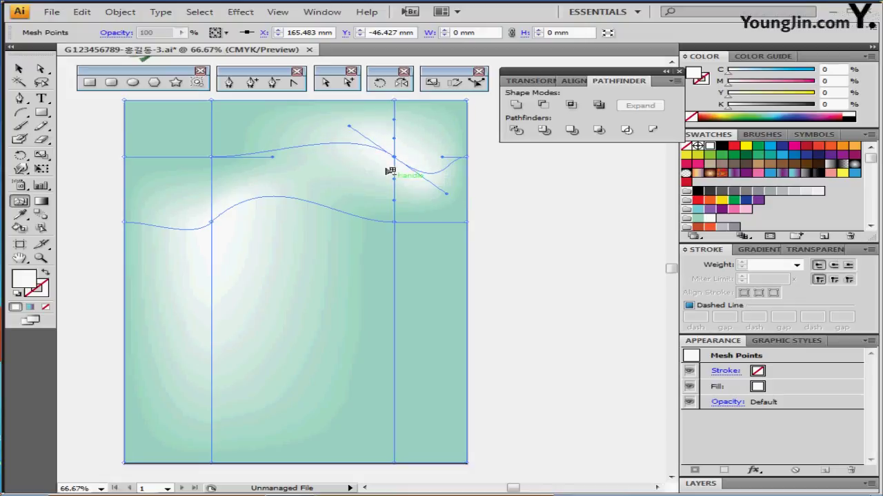
pyautogui.click(560, 291)
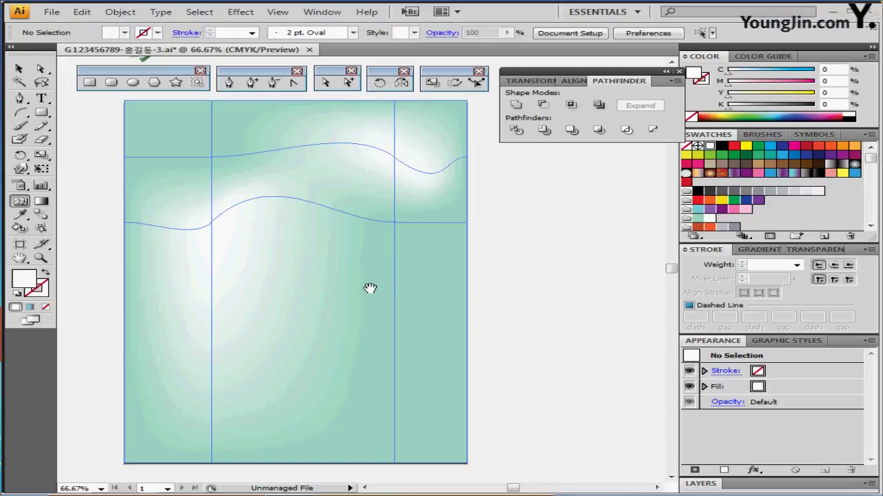
pyautogui.moveTo(369, 290); pyautogui.dragTo(367, 262)
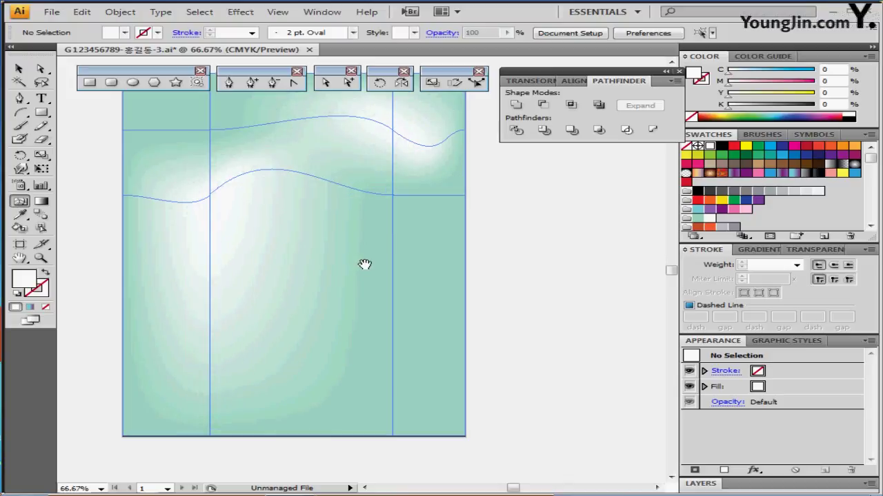
pyautogui.click(336, 255)
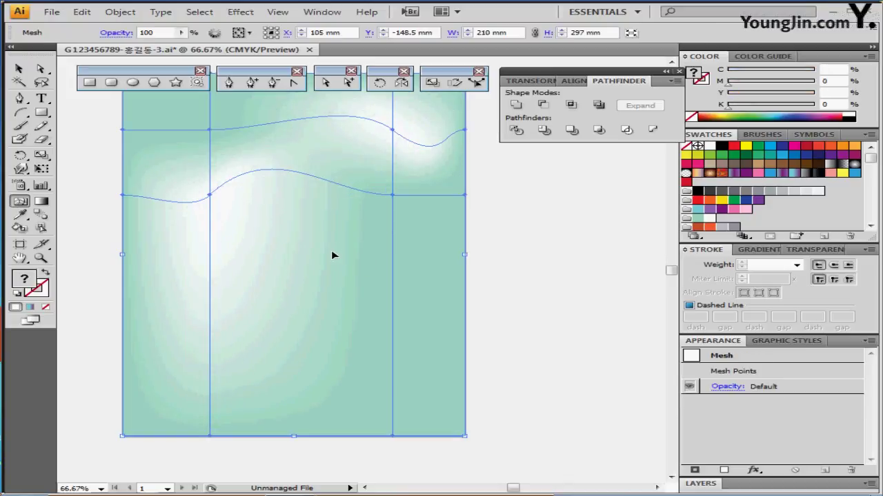
pyautogui.hotkey('ctrl', 'shift', 'a')
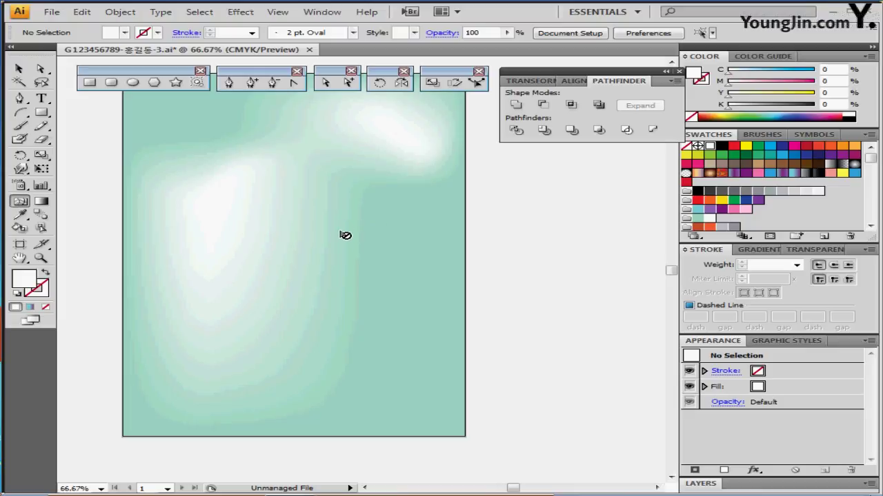
# - Draw a 140 × 140 mm circle with the Ellipse tool on the lower part of the poster
pyautogui.click(132, 82)
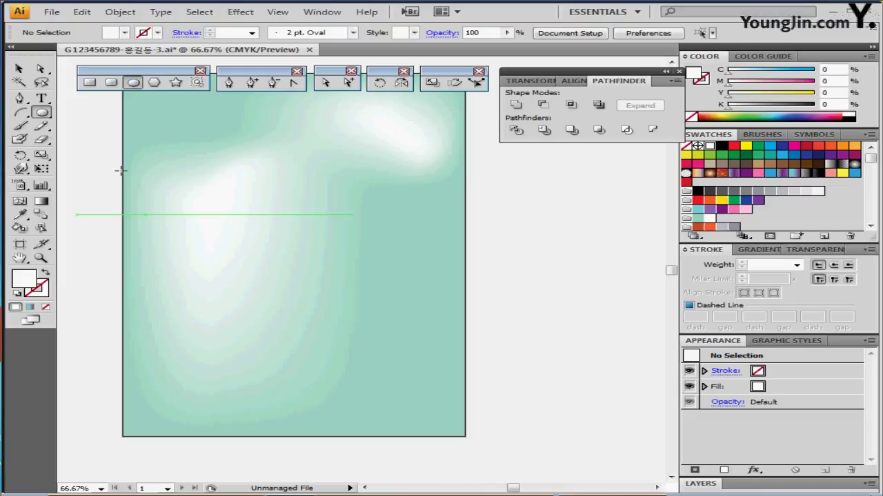
pyautogui.click(204, 265)
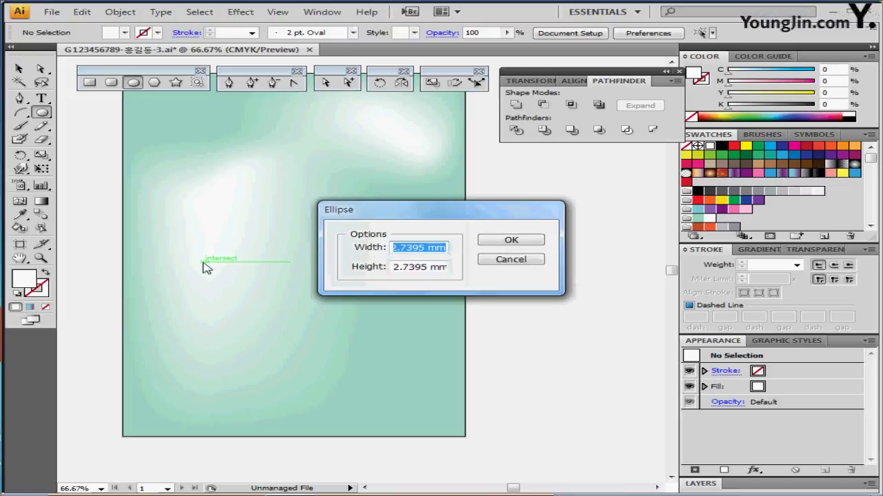
pyautogui.write('140')
pyautogui.press('Tab')
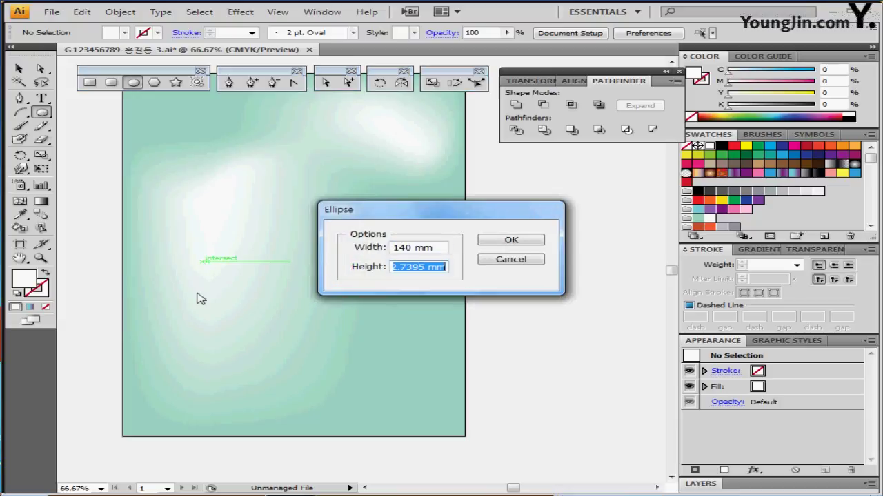
pyautogui.write('140')
pyautogui.click(510, 246)
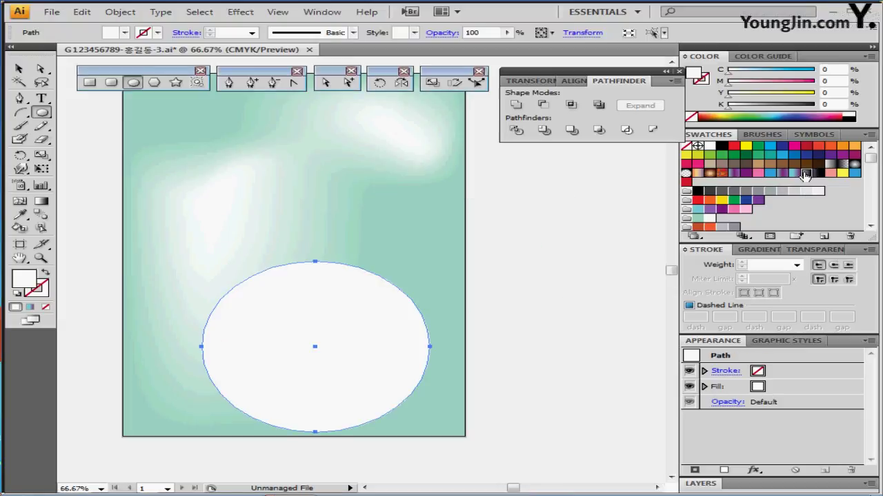
# - Fill the circle with the grey-to-black linear gradient swatch at a 45° angle, and move it up and left on the page
pyautogui.click(804, 173)
pyautogui.moveTo(295, 314); pyautogui.dragTo(230, 264)
pyautogui.click(750, 250)
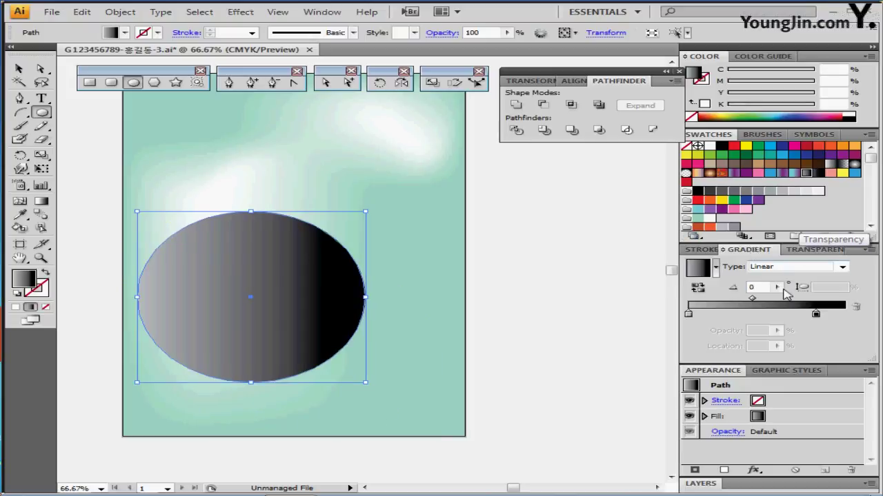
pyautogui.click(752, 287)
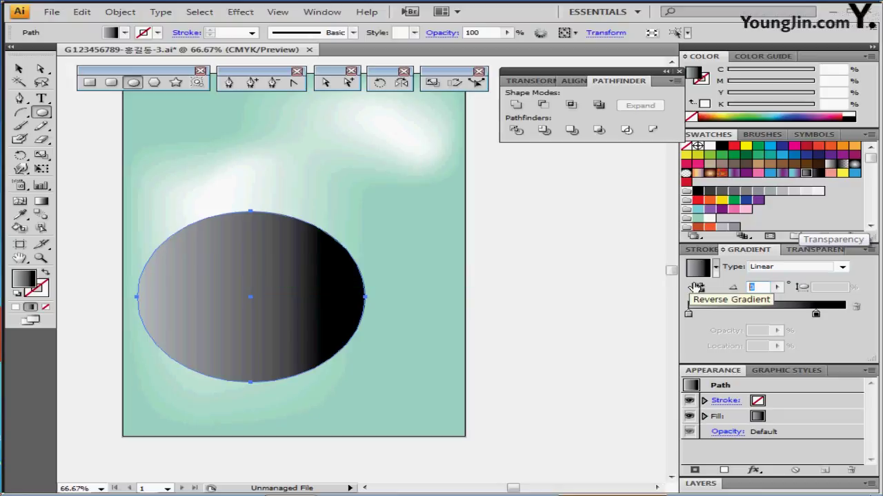
pyautogui.write('45')
pyautogui.press('Return')
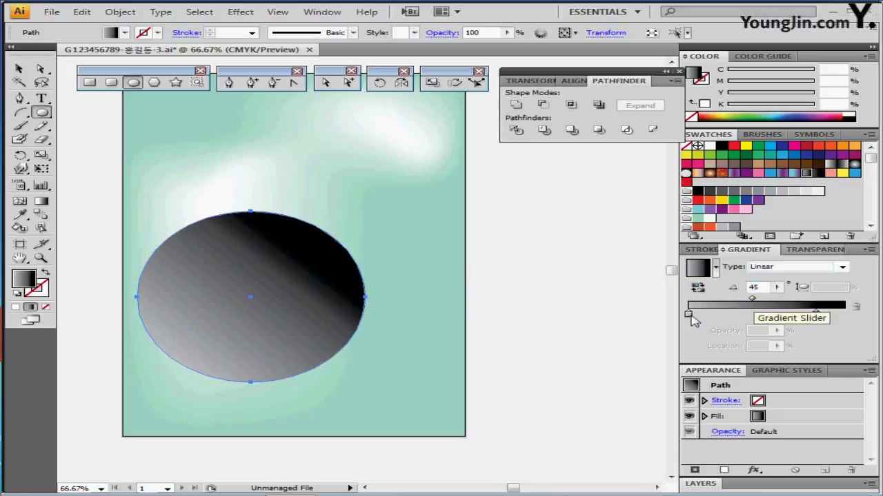
# - Check the colours of both gradient stops, try the black stop at 100% location, and undo that move
pyautogui.doubleClick(816, 313)
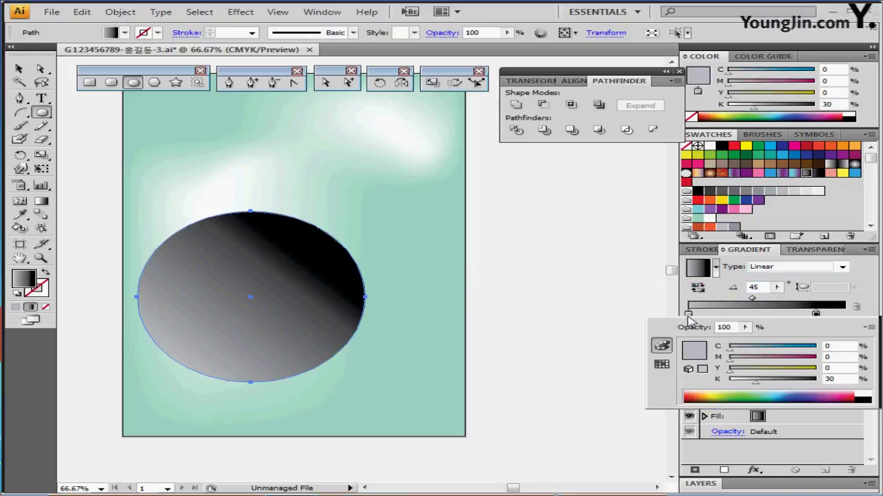
pyautogui.doubleClick(815, 314)
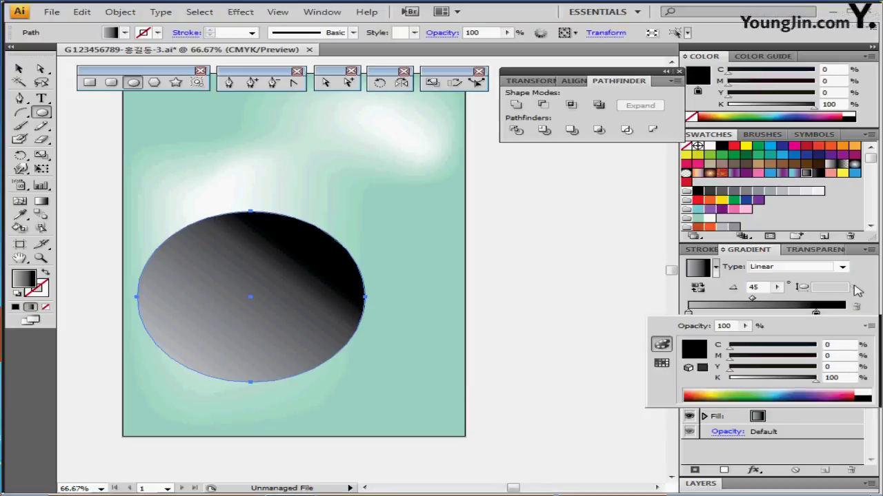
pyautogui.click(814, 312)
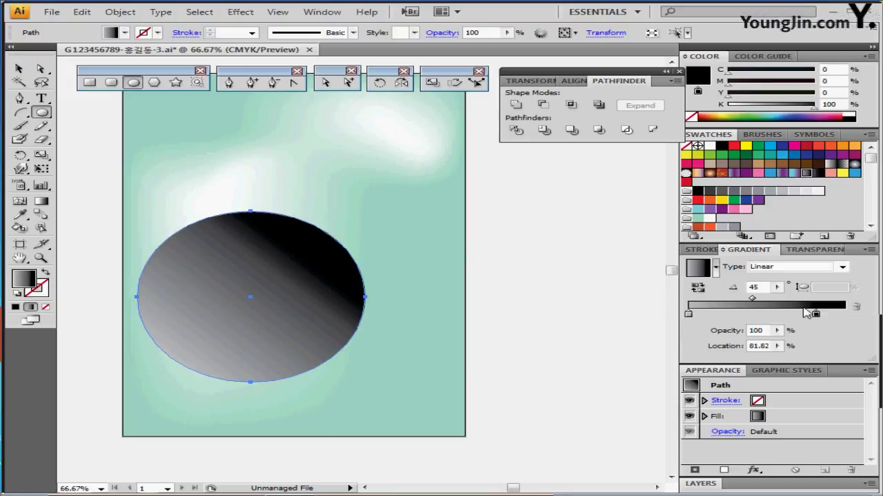
pyautogui.moveTo(818, 314); pyautogui.dragTo(846, 314)
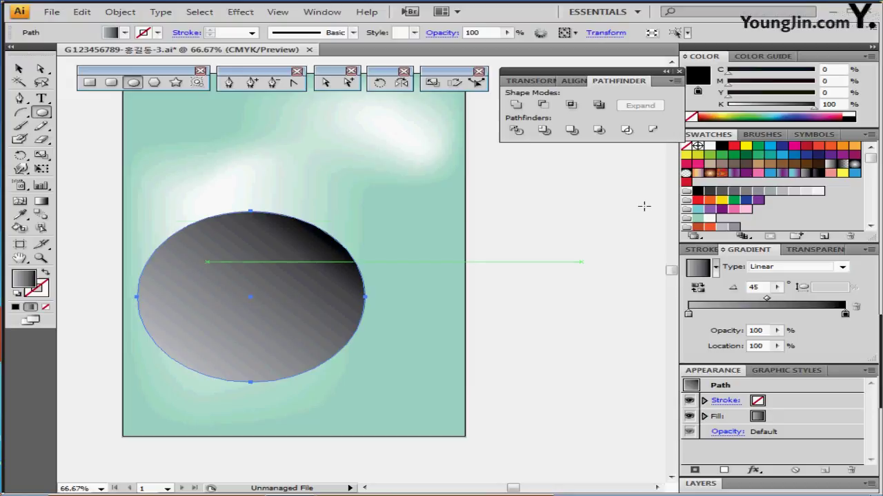
pyautogui.hotkey('ctrl', 'z')
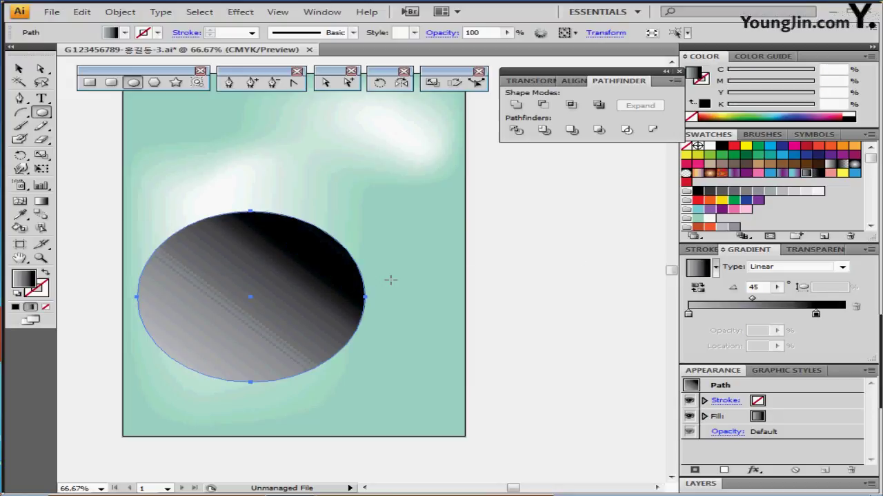
# - Shift the gradient circle slightly up and left, and deselect it
pyautogui.press('v')
pyautogui.moveTo(315, 353); pyautogui.dragTo(246, 301)
pyautogui.press('a')
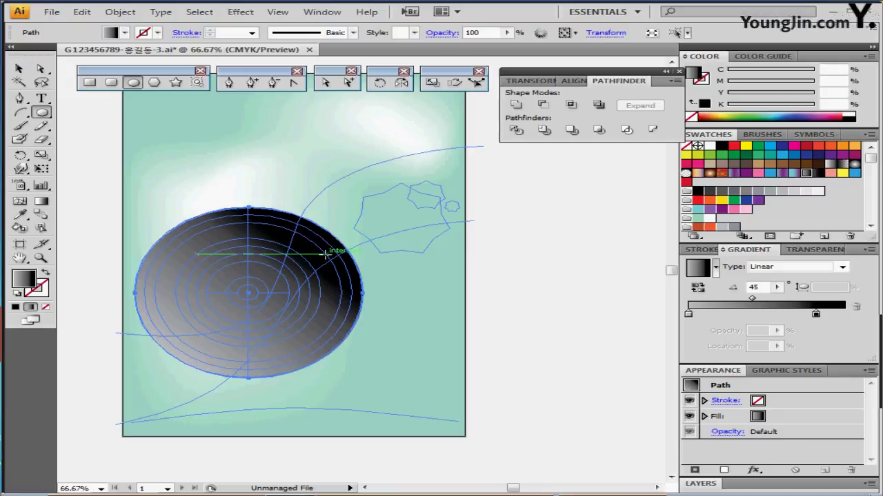
pyautogui.press('ctrl')
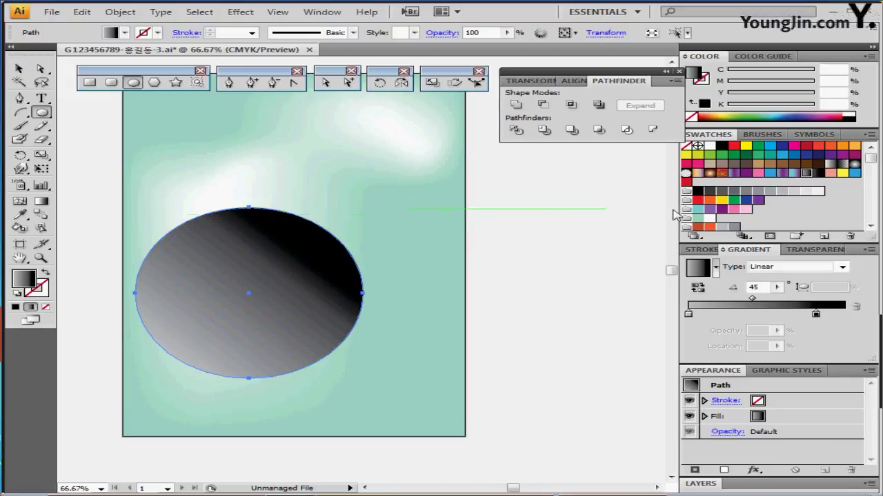
pyautogui.press('ctrl')
pyautogui.click(506, 260)
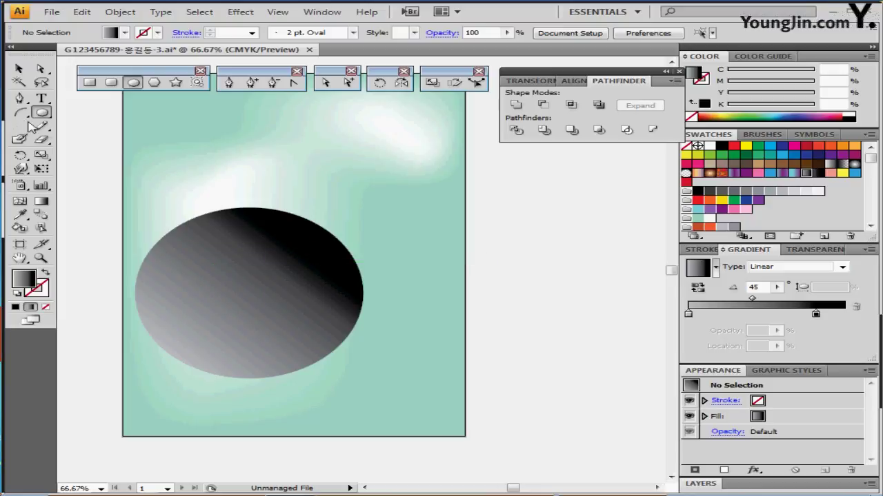
# - Add a 140 × 140 mm polar grid from the circle's centre with 10 concentric dividers and 0 radial dividers
pyautogui.moveTo(20, 113); pyautogui.dragTo(76, 172)
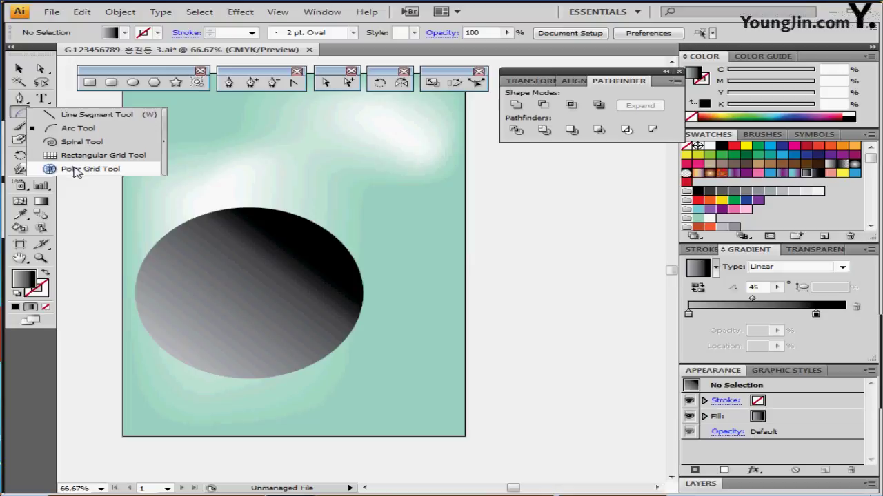
pyautogui.moveTo(76, 173); pyautogui.dragTo(77, 171)
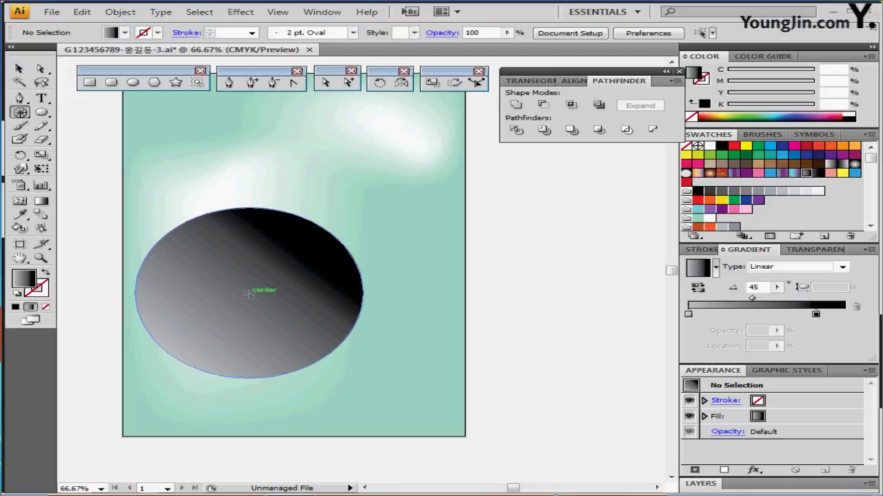
pyautogui.moveTo(249, 294); pyautogui.dragTo(248, 294)
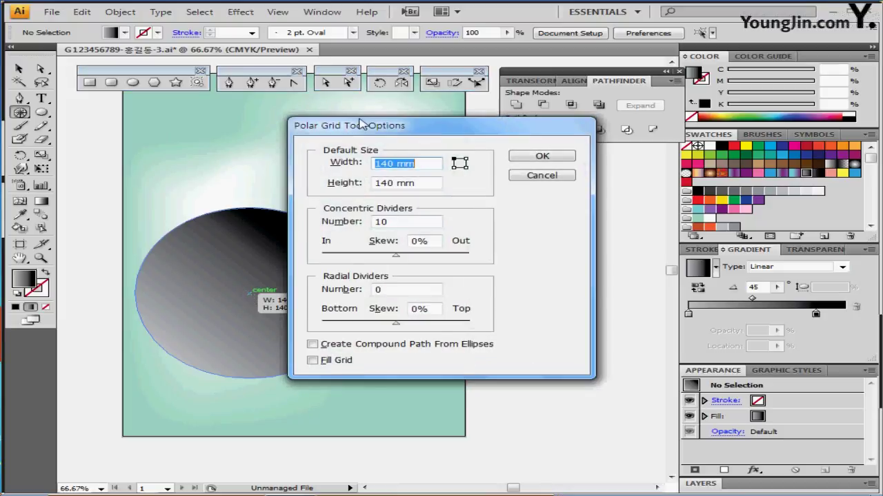
pyautogui.moveTo(369, 127); pyautogui.dragTo(444, 124)
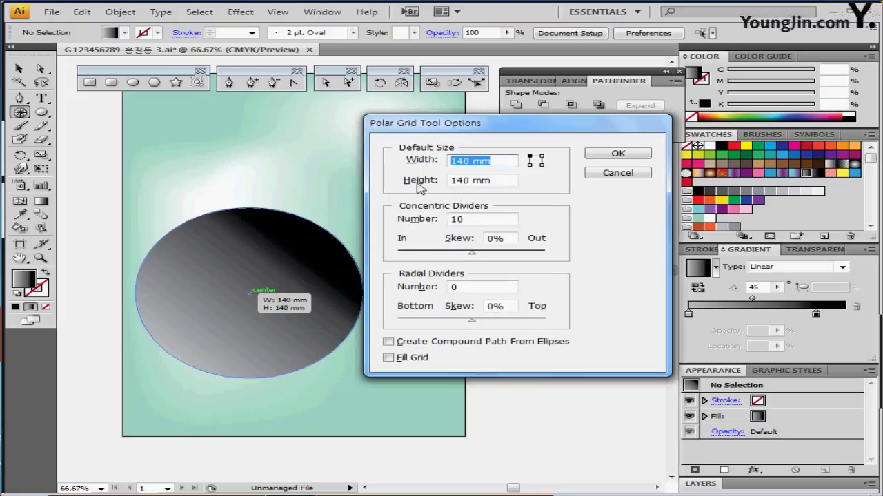
pyautogui.press('Tab')
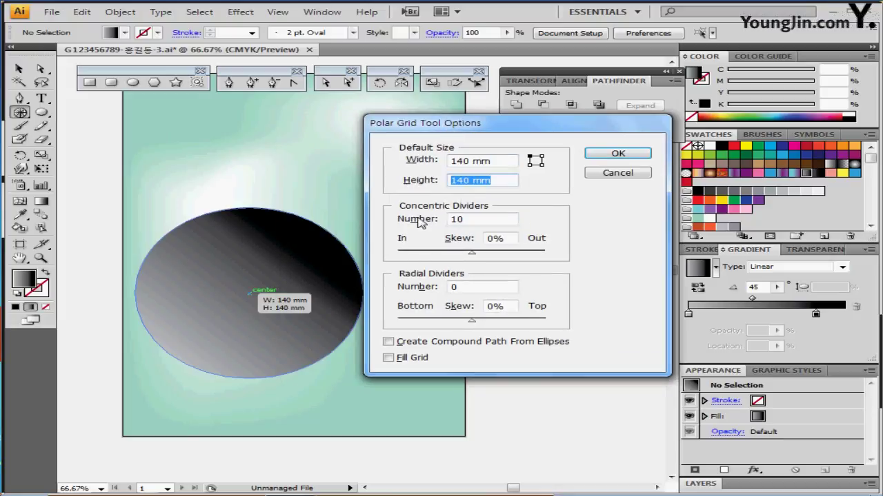
pyautogui.press('Tab')
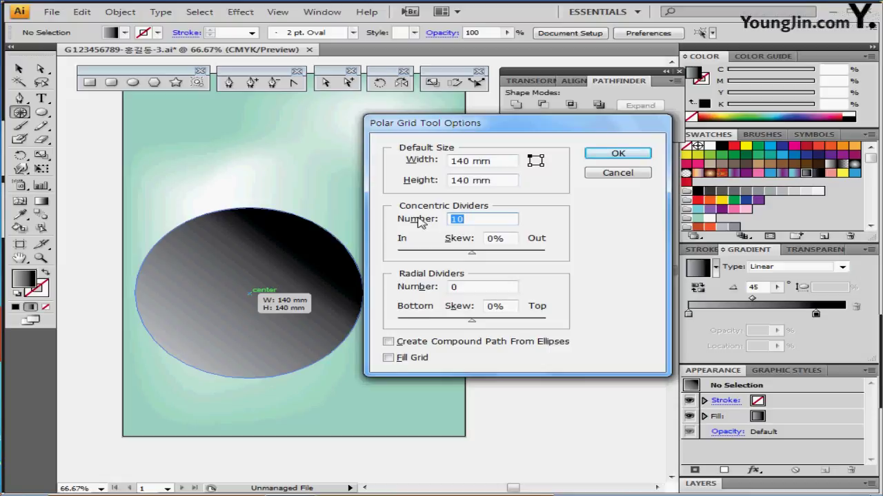
pyautogui.press('Tab')
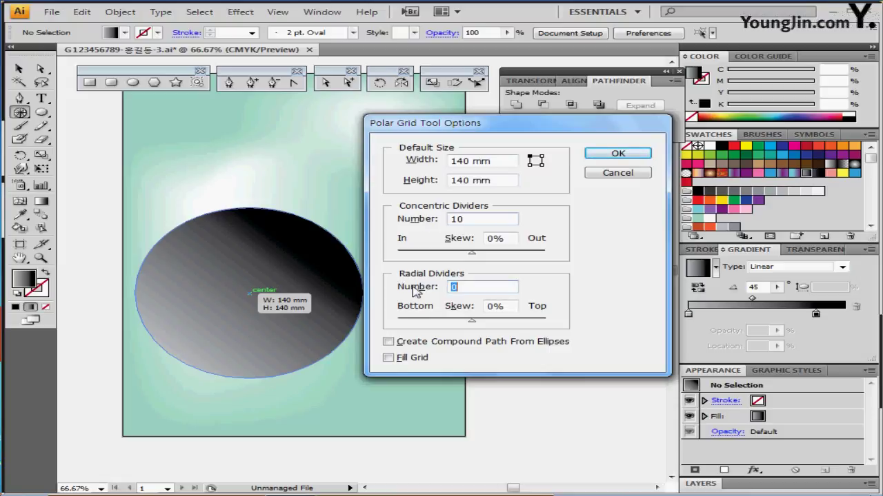
pyautogui.doubleClick(480, 218)
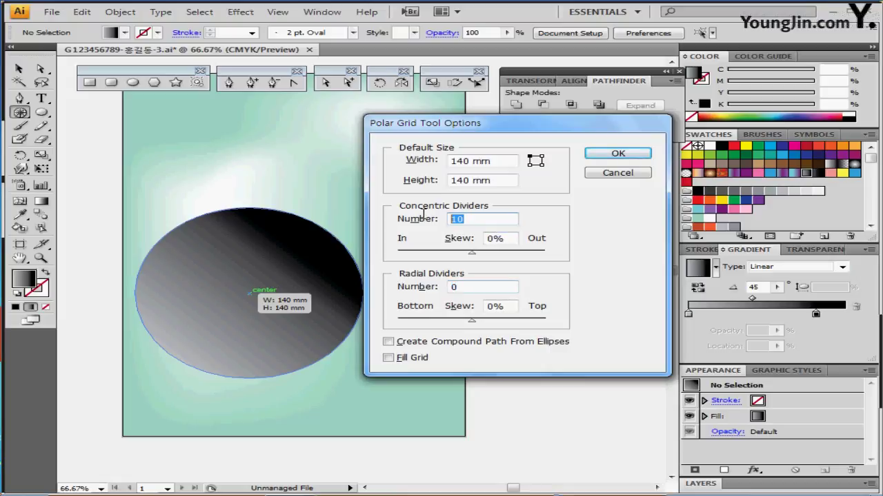
pyautogui.click(459, 287)
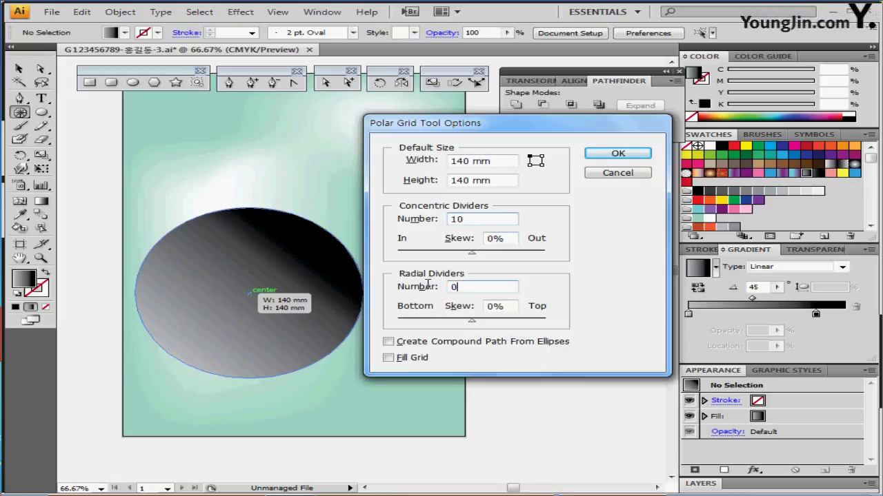
pyautogui.doubleClick(469, 218)
pyautogui.press('Tab')
pyautogui.click(608, 155)
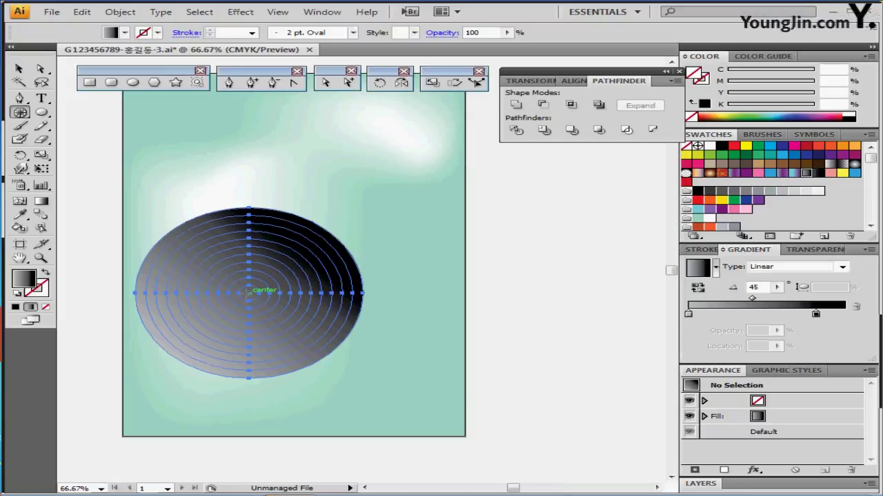
# - Give the polar grid's rings a K 30% grey stroke with a weight of 2 pt
pyautogui.hotkey('ctrl', '=')
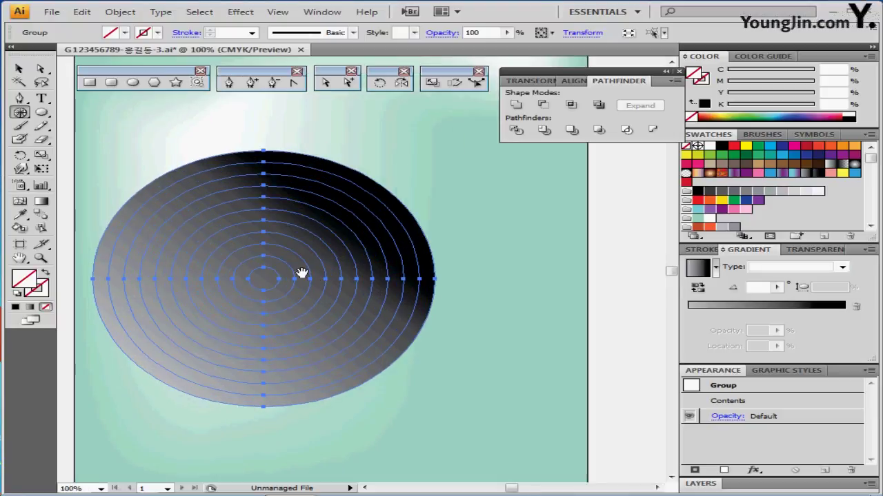
pyautogui.click(701, 82)
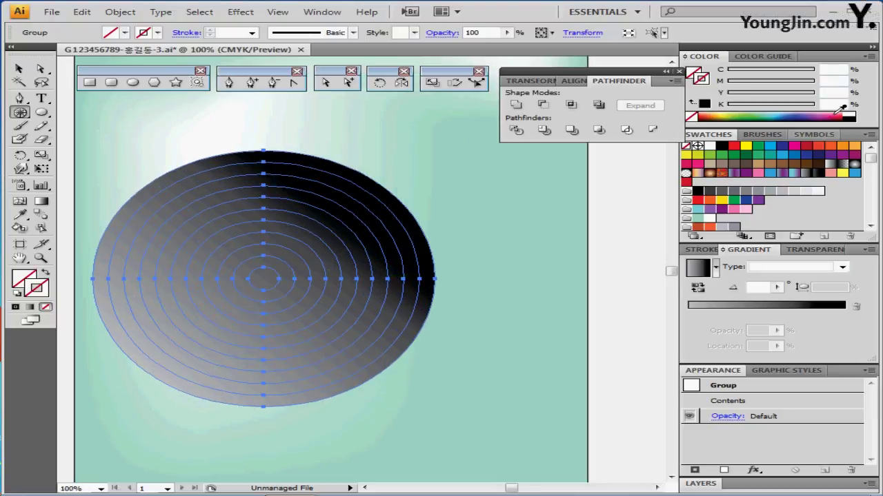
pyautogui.click(851, 114)
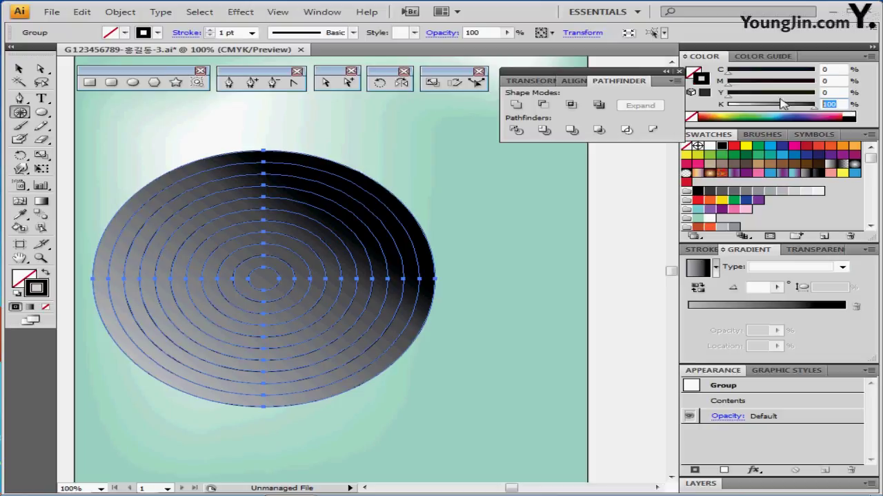
pyautogui.write('30')
pyautogui.press('Return')
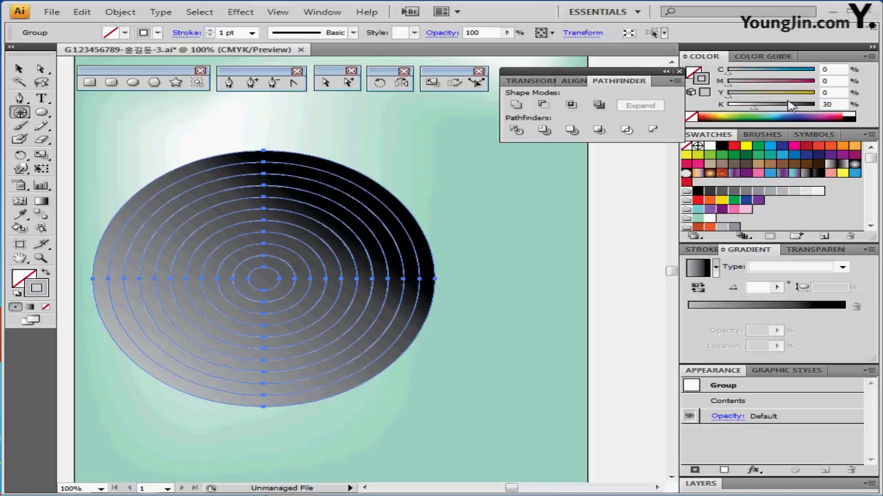
pyautogui.click(702, 249)
pyautogui.click(742, 262)
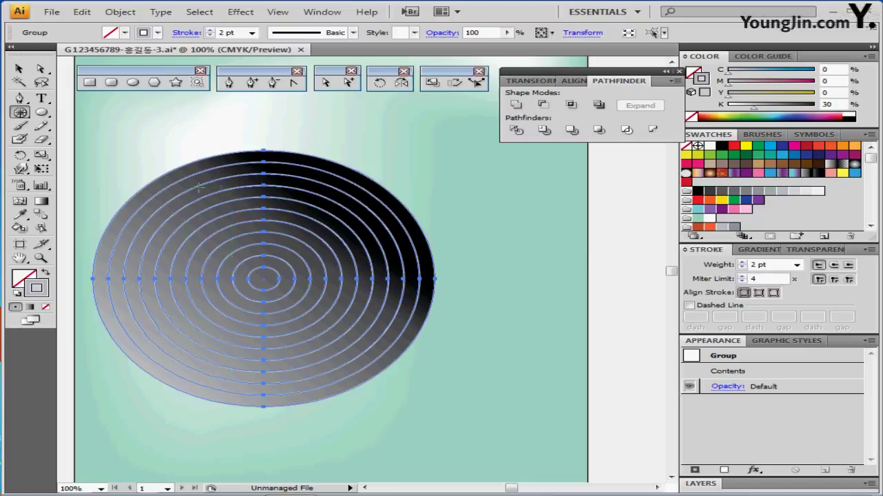
# - Isolate the polar grid down to its nested group of concentric rings for editing
pyautogui.press('ctrl')
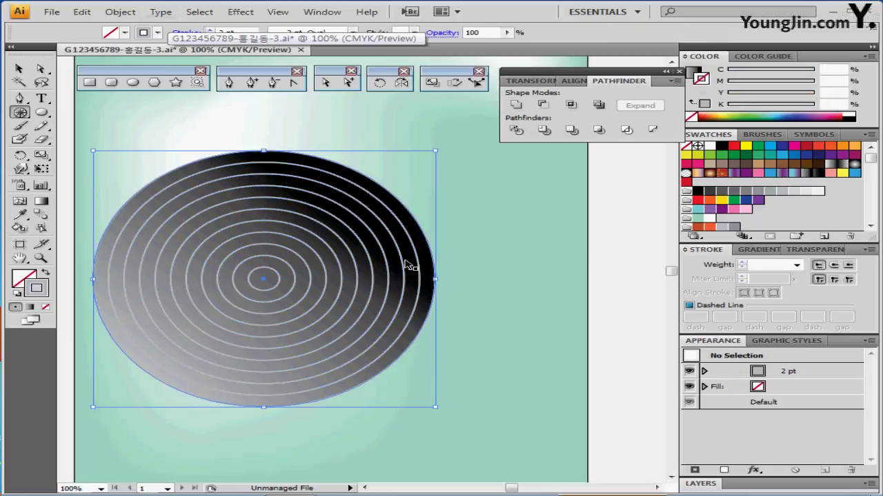
pyautogui.click(407, 264)
pyautogui.click(407, 265)
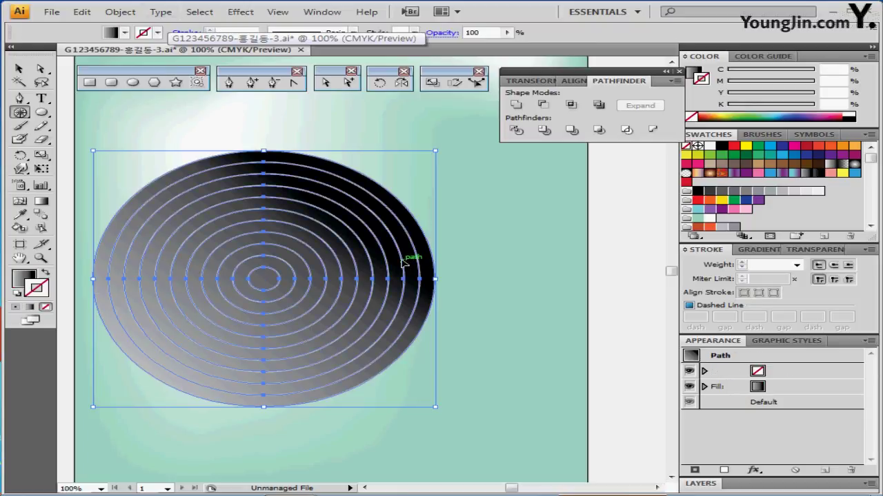
pyautogui.press('ctrl')
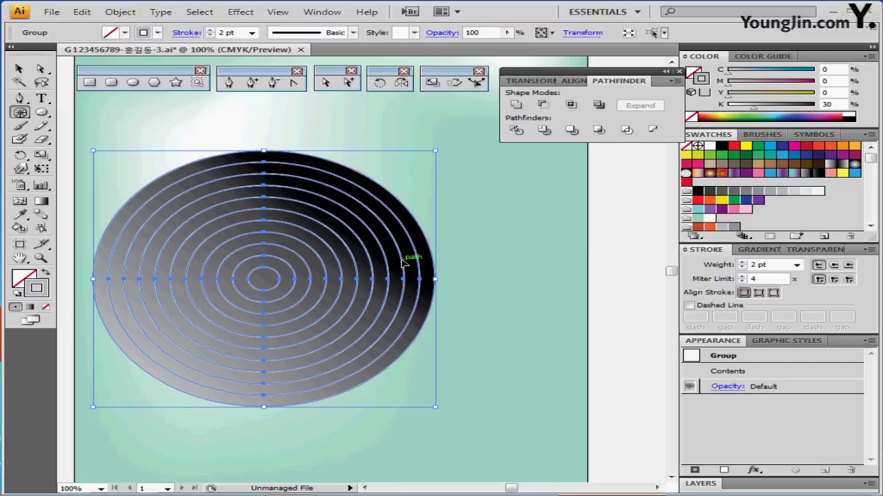
pyautogui.doubleClick(403, 263)
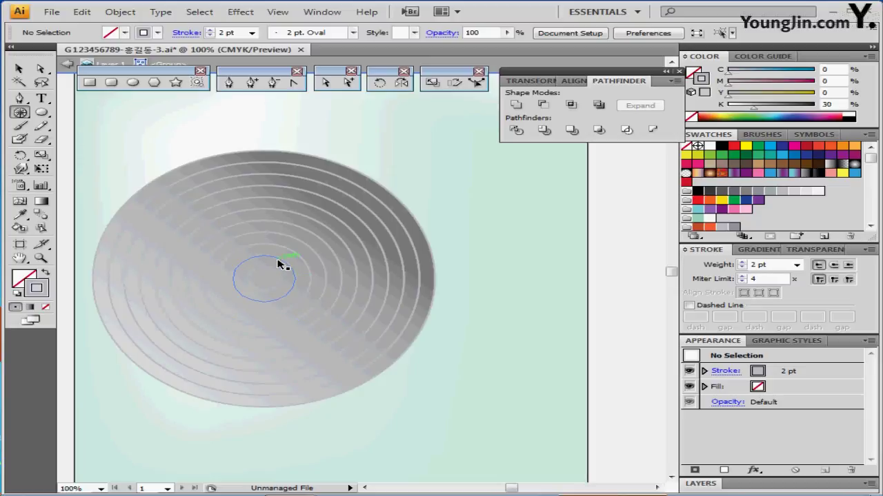
pyautogui.click(281, 252)
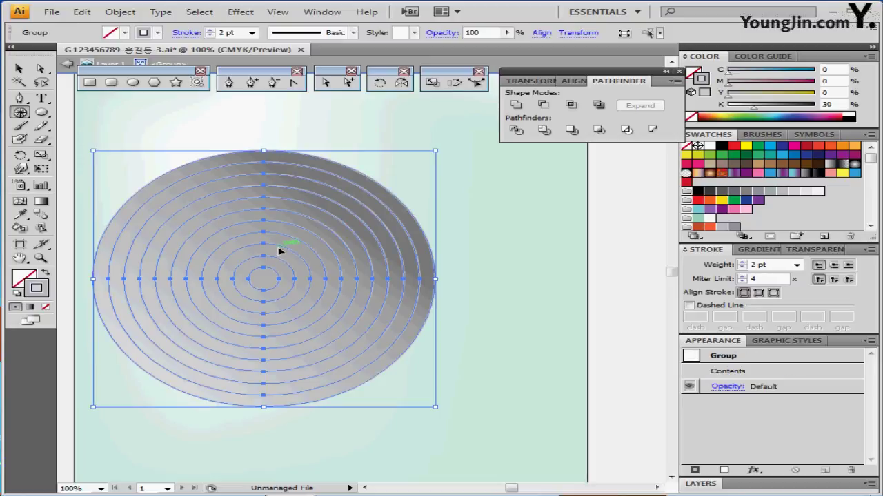
pyautogui.doubleClick(280, 251)
# - Delete the third and eighth rings, counted from the centre of the polar grid
pyautogui.click(280, 250)
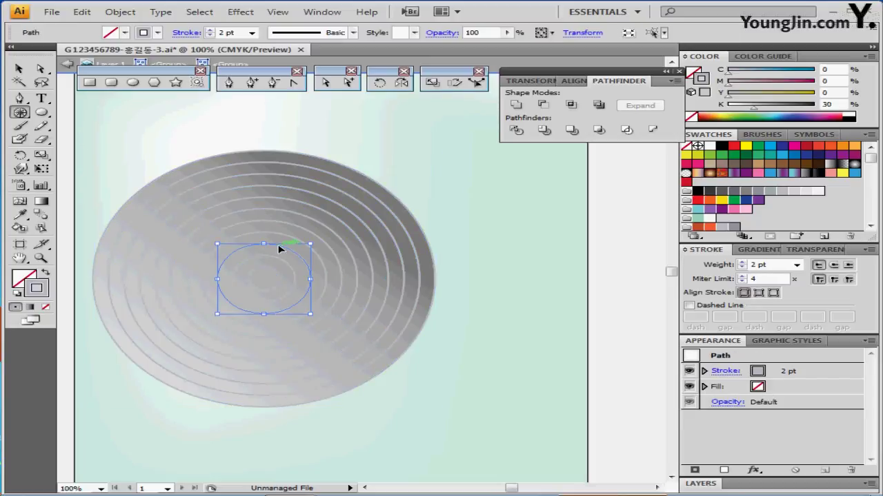
pyautogui.keyDown('shift'); pyautogui.click(306, 196); pyautogui.keyUp('shift')
pyautogui.keyDown('shift'); pyautogui.click(340, 190); pyautogui.keyUp('shift')
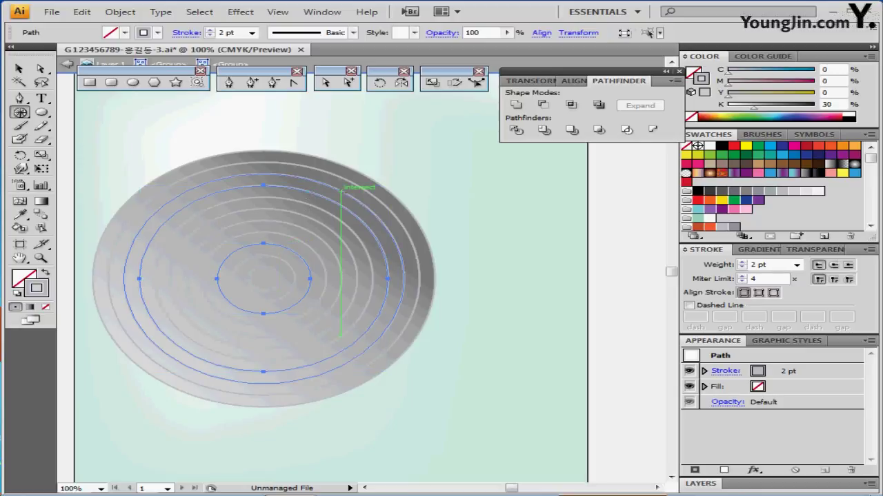
pyautogui.hotkey('ctrl', 'shift', 'a')
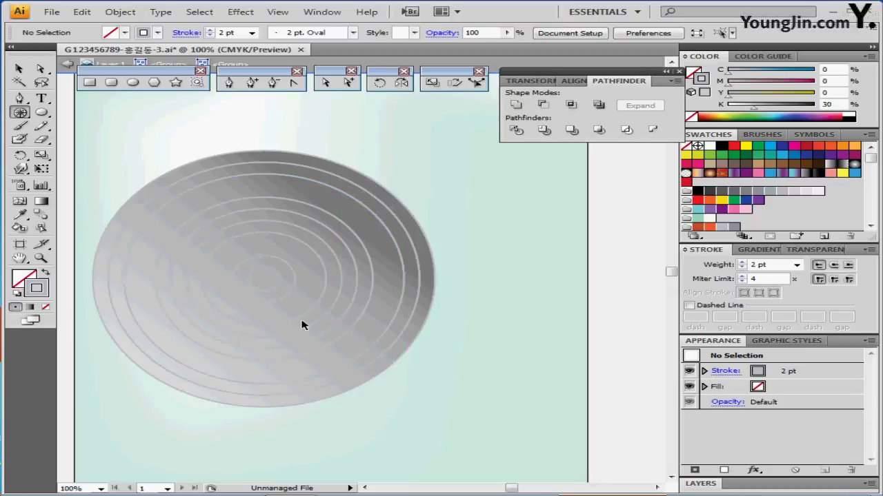
# - Fill the original fourth ring from the centre with orange-red (M 80%, Y 90%) and the second ring with K 30% grey
pyautogui.click(302, 248)
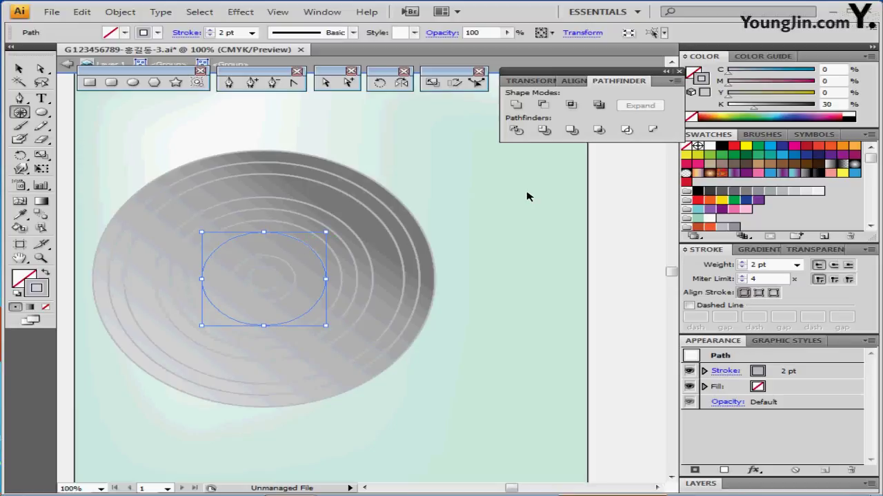
pyautogui.click(695, 72)
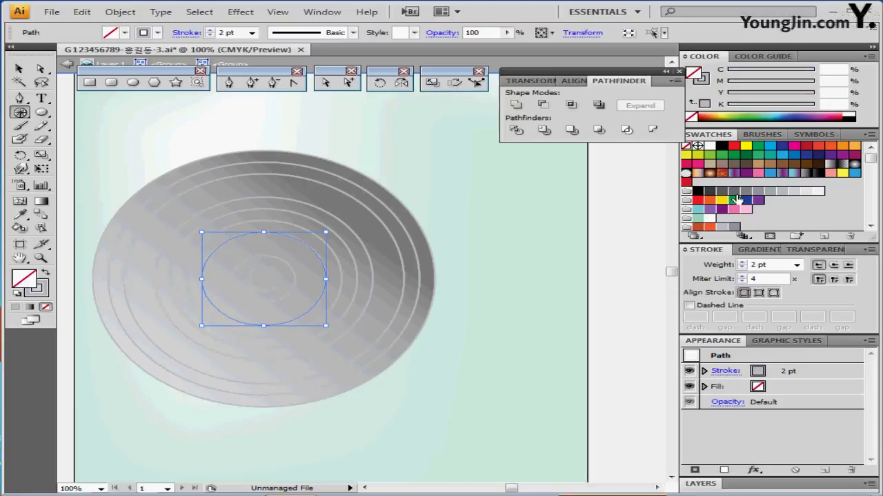
pyautogui.click(711, 229)
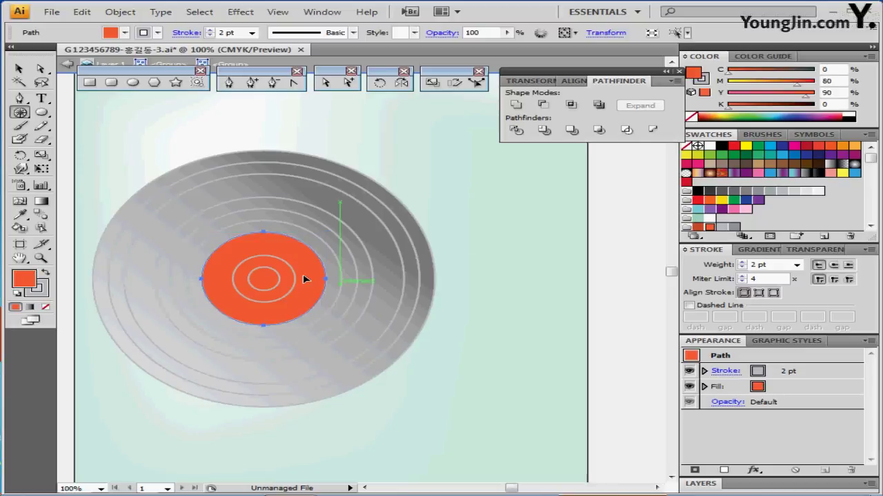
pyautogui.click(297, 273)
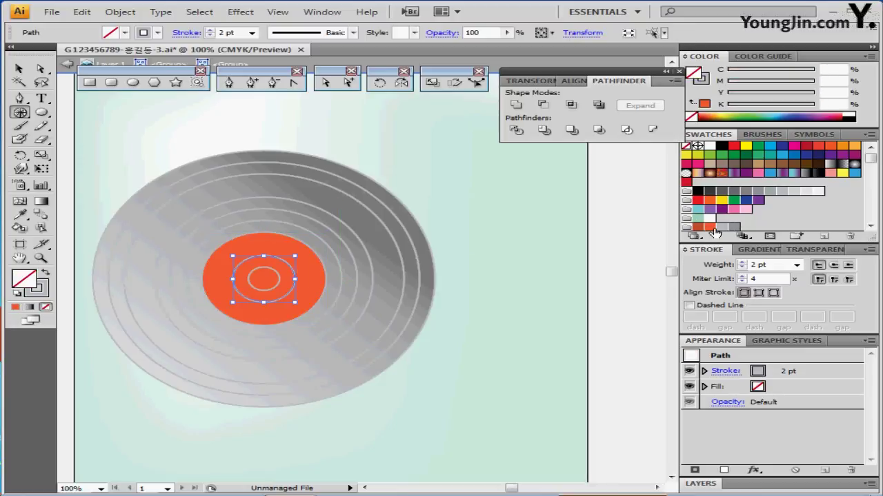
pyautogui.click(721, 227)
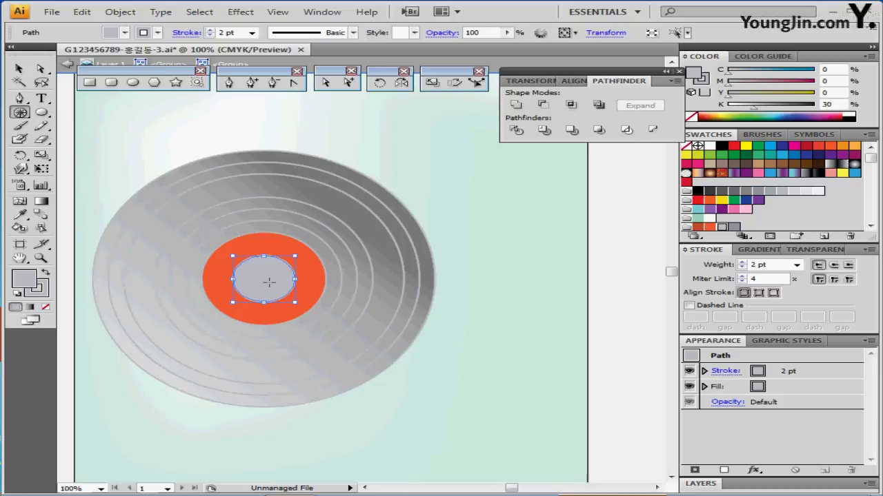
# - Use Outline view to select the innermost ring, fill it with white, and return to Preview
pyautogui.hotkey('ctrl', 'y')
pyautogui.click(280, 291)
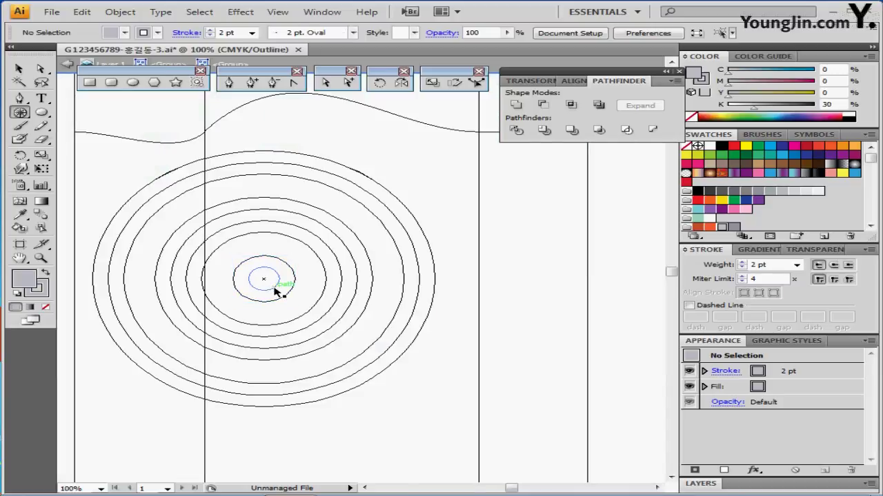
pyautogui.click(278, 290)
pyautogui.click(710, 218)
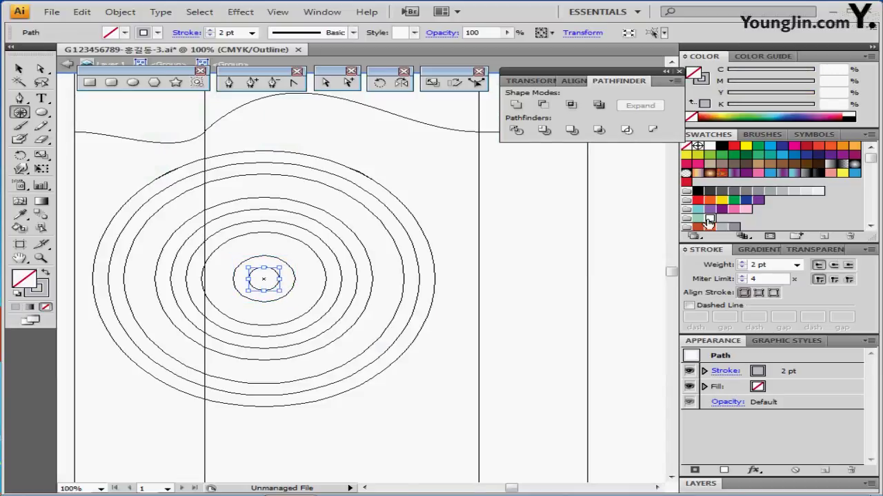
pyautogui.hotkey('ctrl', 'y')
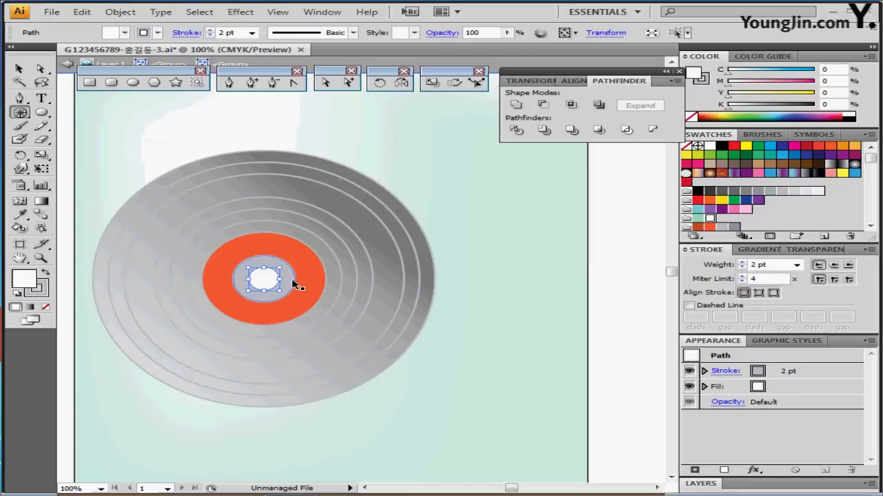
# - Remove the strokes from the orange, grey and white centre circles, and exit isolation mode
pyautogui.keyDown('shift'); pyautogui.click(298, 281); pyautogui.keyUp('shift')
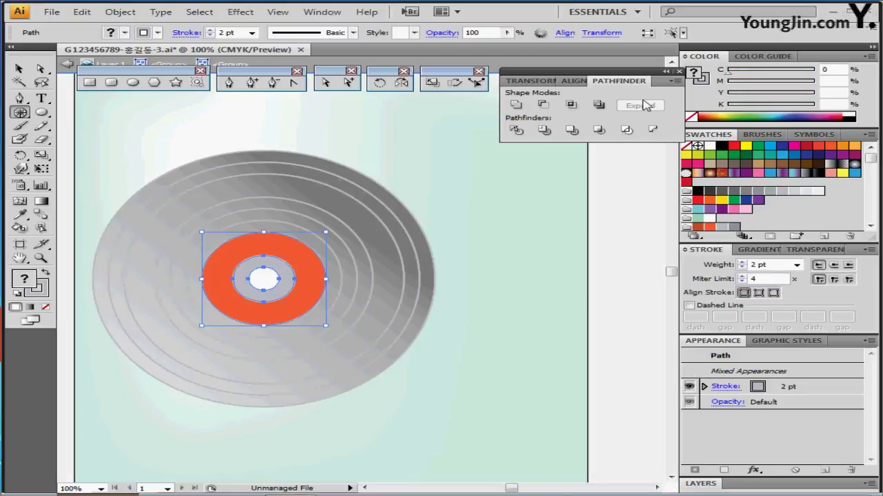
pyautogui.press('x')
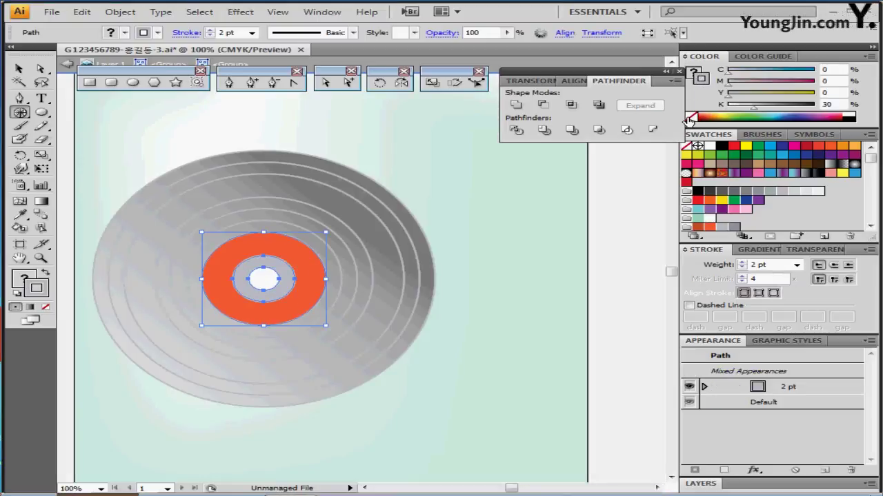
pyautogui.click(690, 118)
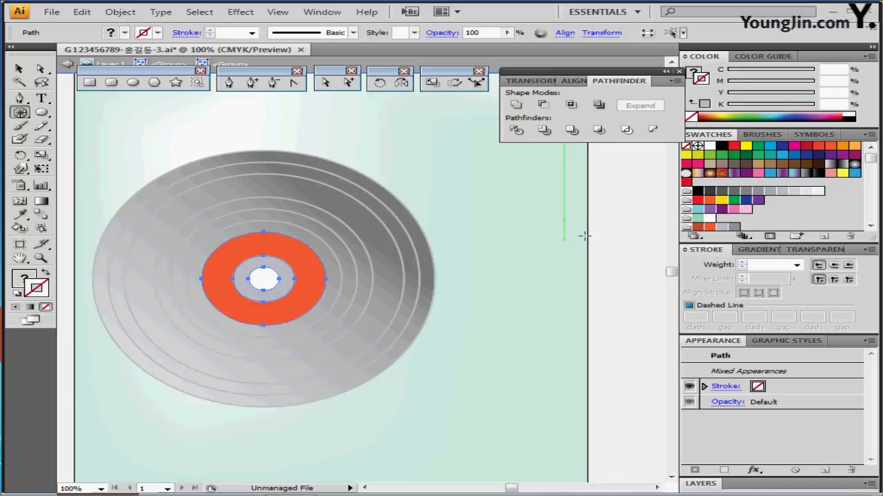
pyautogui.doubleClick(612, 239)
pyautogui.click(627, 248)
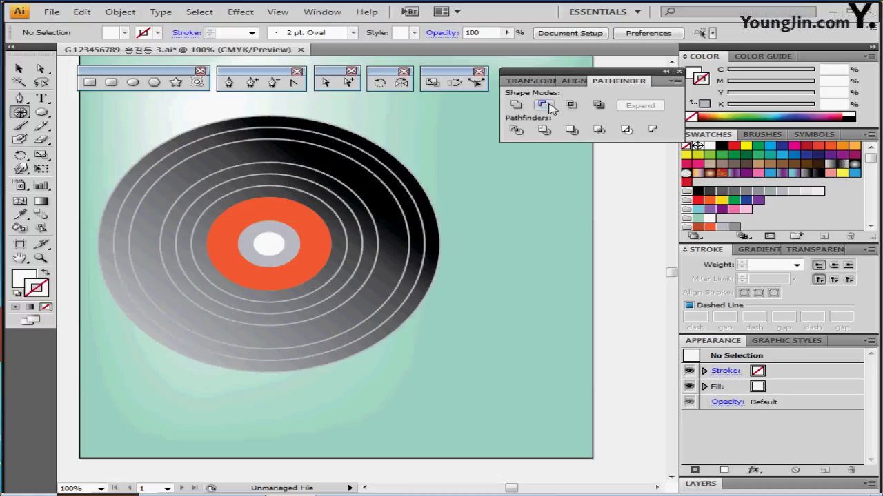
# - Select the gradient disc together with all its rings and centre circles, and switch to the Direct Selection tool
pyautogui.hscroll(-1, 406, 151)
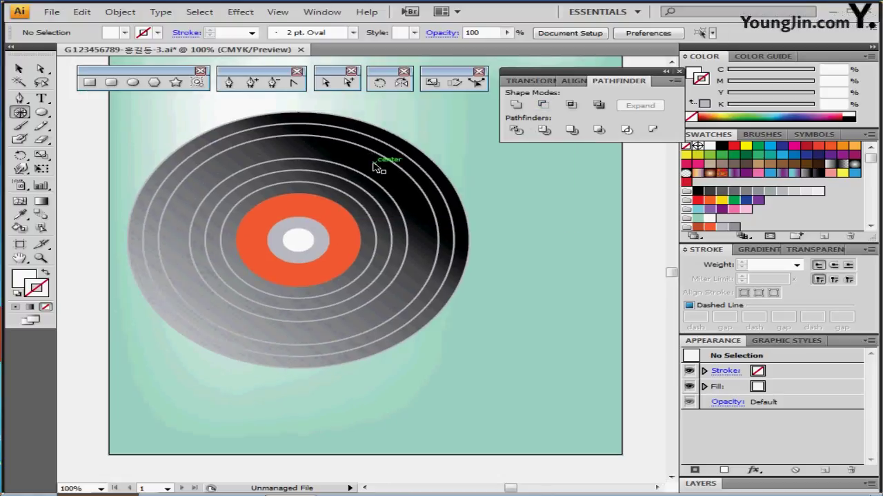
pyautogui.moveTo(157, 126); pyautogui.dragTo(236, 219)
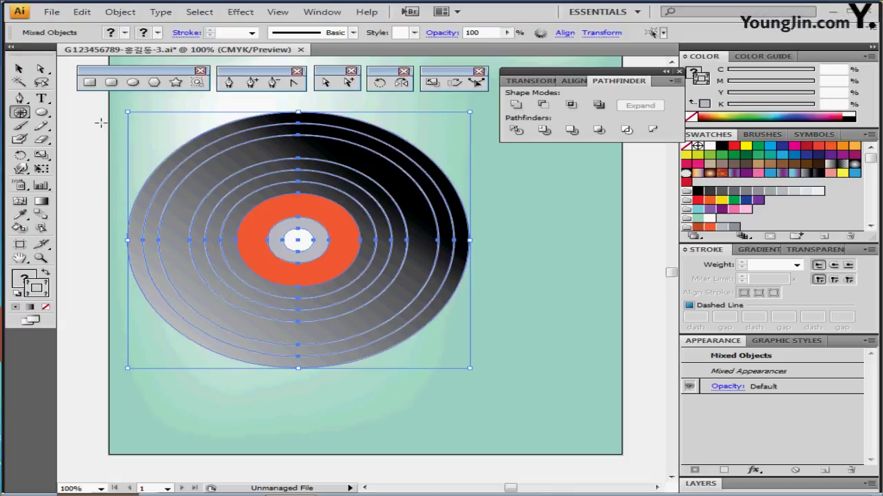
pyautogui.click(349, 82)
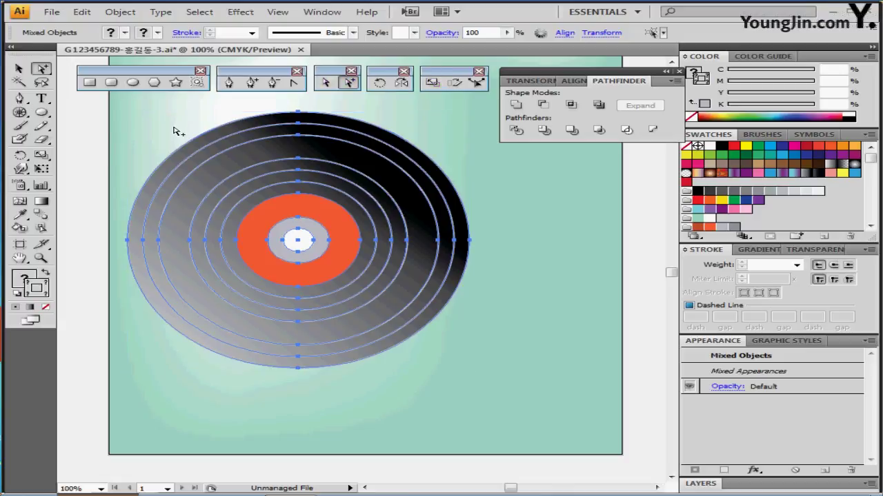
# - Clear the selection of the record's ellipses
pyautogui.click(178, 131)
pyautogui.moveTo(141, 116); pyautogui.dragTo(231, 222)
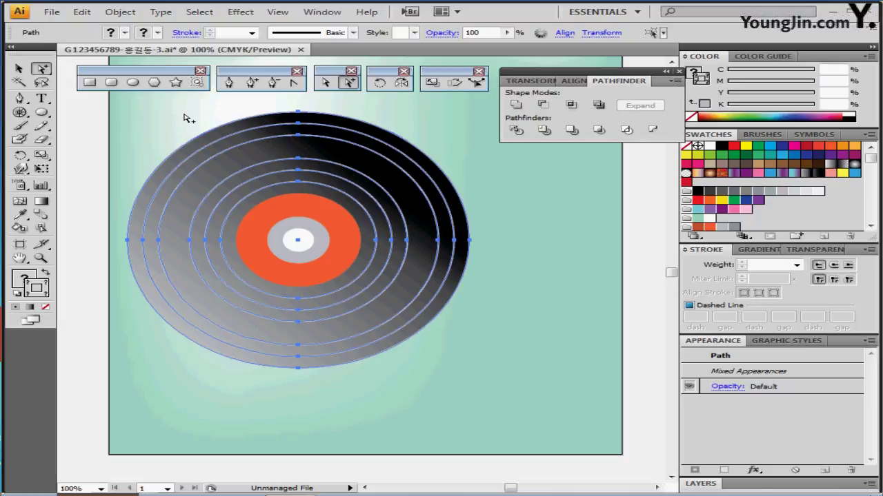
pyautogui.click(186, 118)
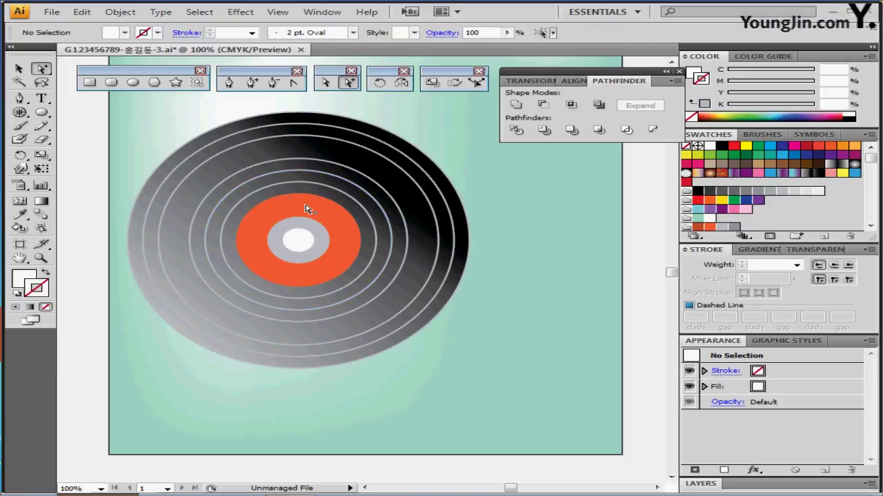
# - Draw a 140 mm by 140 mm ellipse centred on the record's centre point
pyautogui.moveTo(336, 243); pyautogui.dragTo(338, 254)
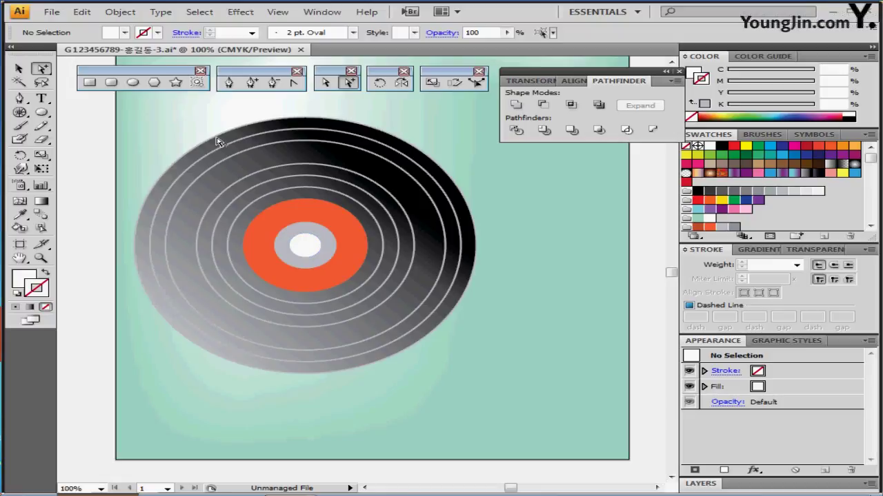
pyautogui.click(133, 82)
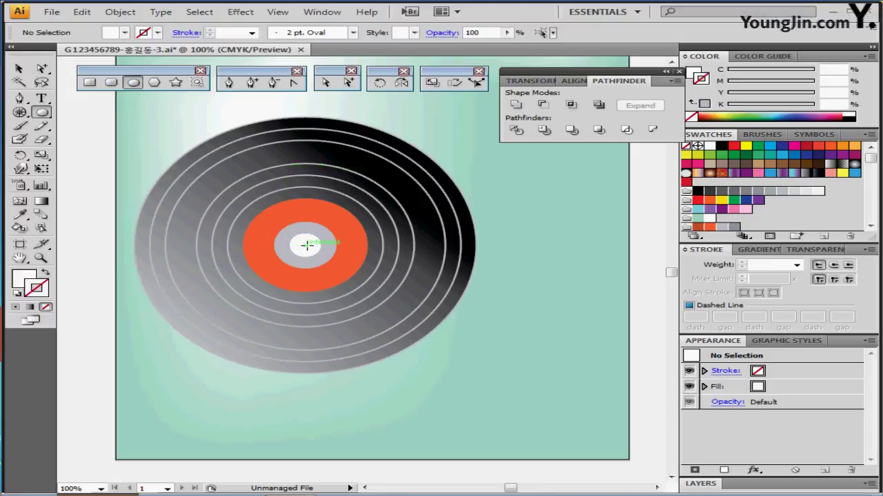
pyautogui.hotkey('ctrl', 'y')
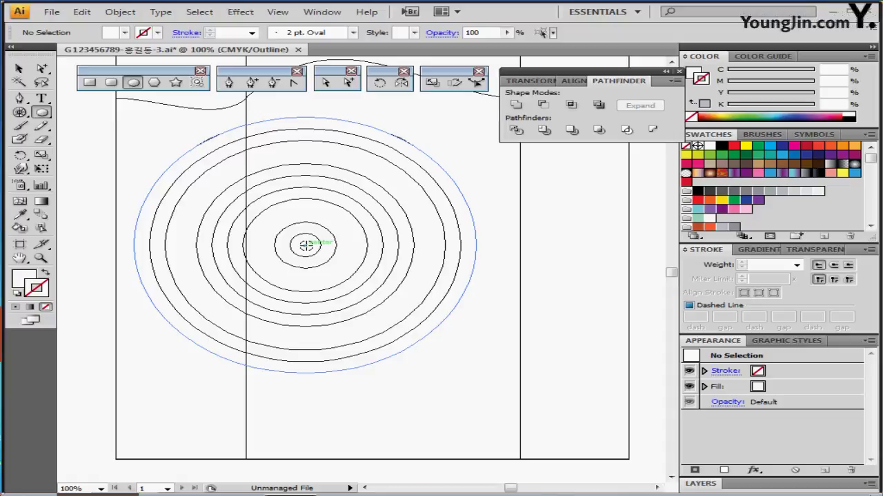
pyautogui.keyDown('alt'); pyautogui.click(305, 245); pyautogui.keyUp('alt')
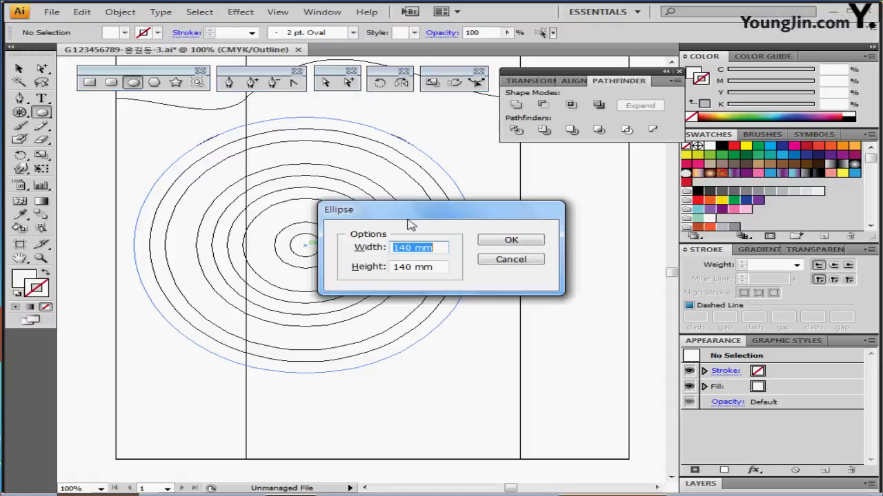
pyautogui.moveTo(405, 218); pyautogui.dragTo(412, 196)
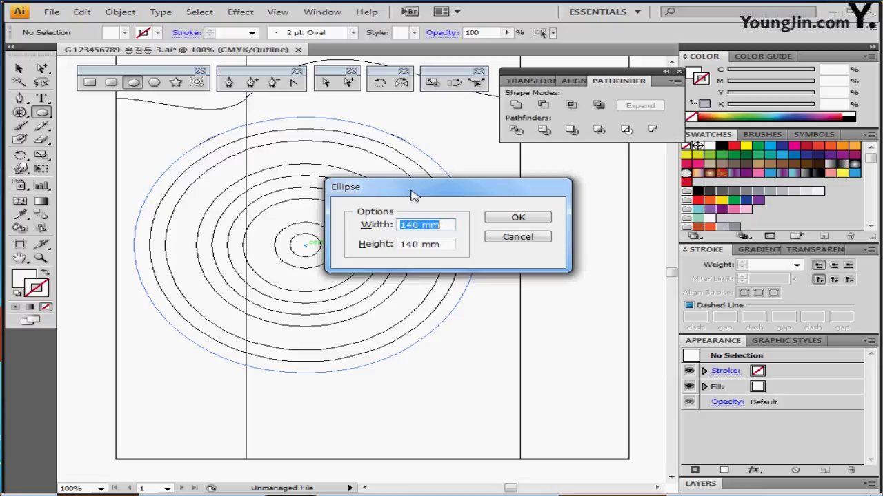
pyautogui.click(511, 221)
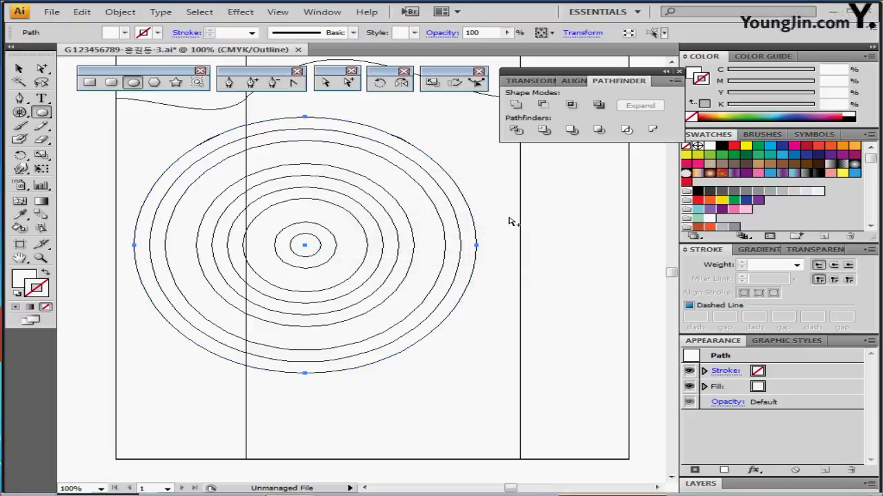
pyautogui.hotkey('ctrl', 'y')
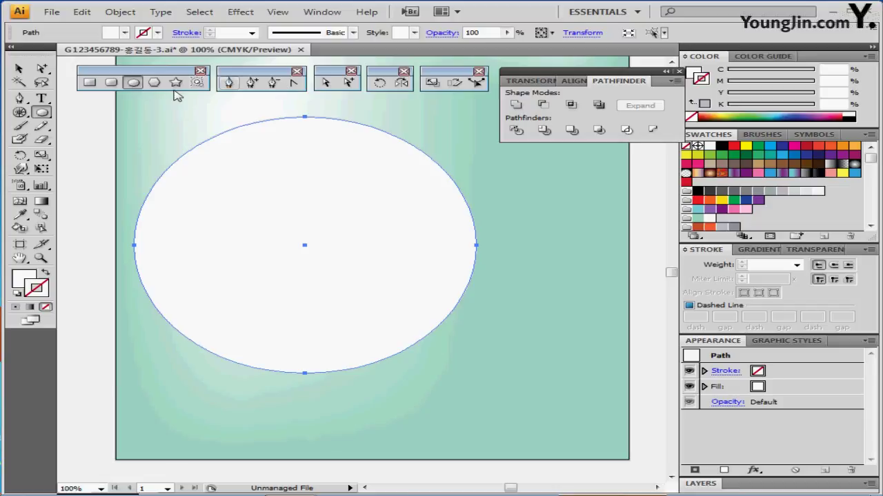
# - Draw a vertical line through the centre of the white ellipse, extending past its edges, and divide the ellipse along it
pyautogui.click(20, 112)
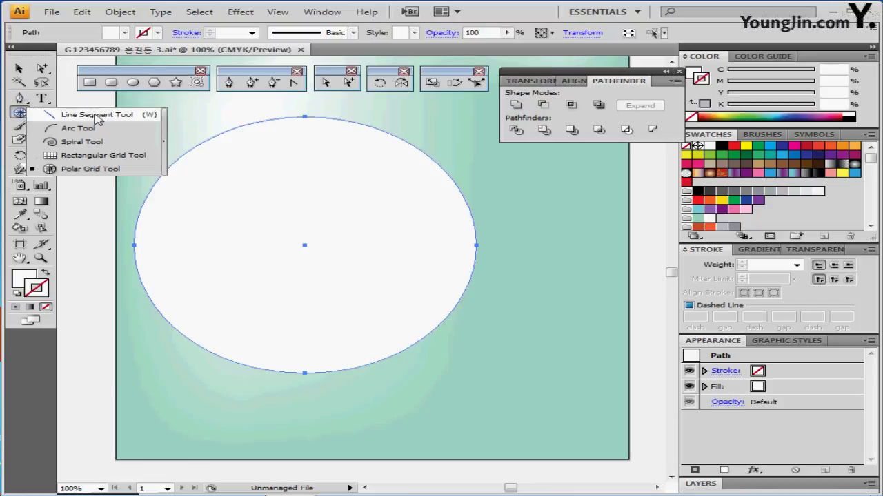
pyautogui.press('\\')
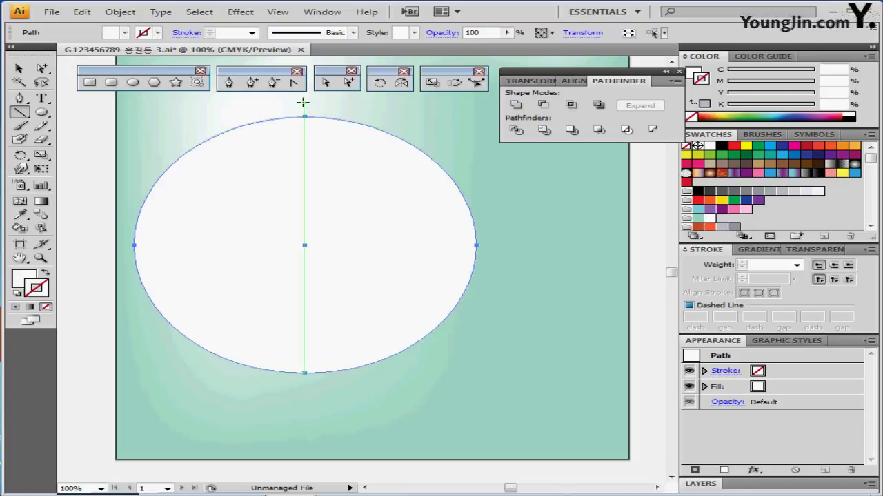
pyautogui.moveTo(304, 102)
pyautogui.mouseDown()
pyautogui.moveTo(262, 384)
pyautogui.moveTo(268, 403)
pyautogui.mouseUp()
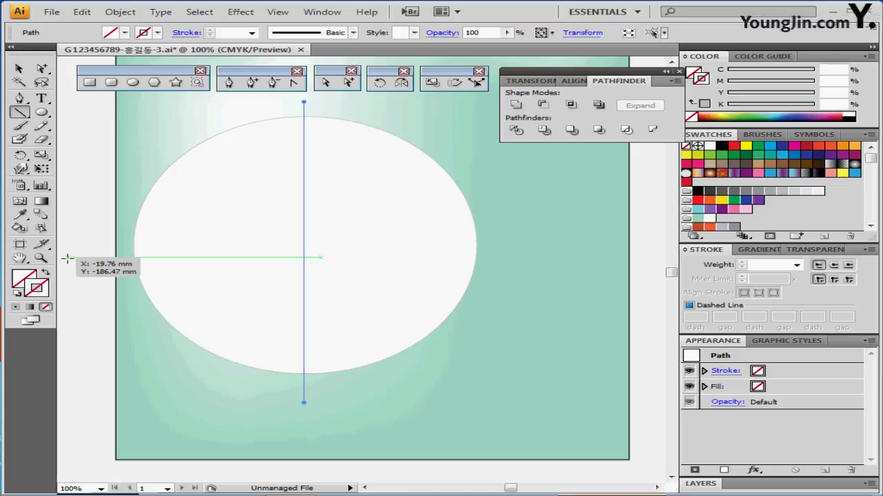
pyautogui.keyDown('ctrl'); pyautogui.keyDown('shift'); pyautogui.click(443, 240); pyautogui.keyUp('shift'); pyautogui.keyUp('ctrl')
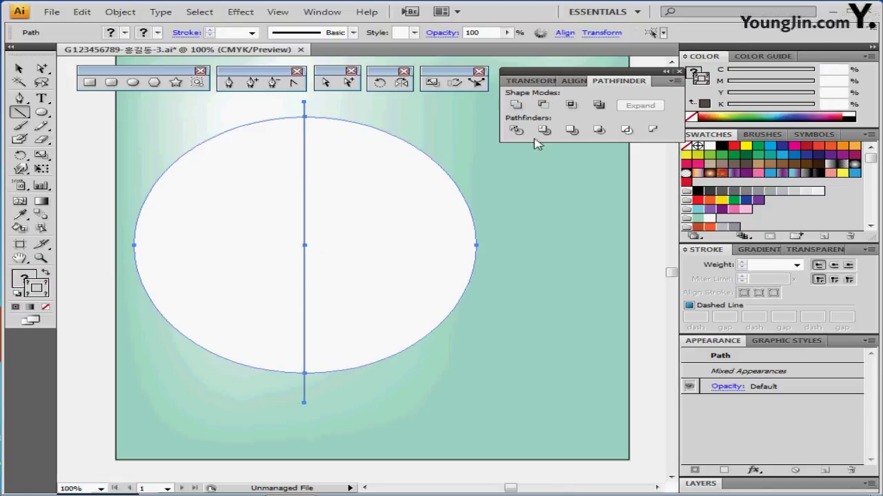
pyautogui.click(516, 131)
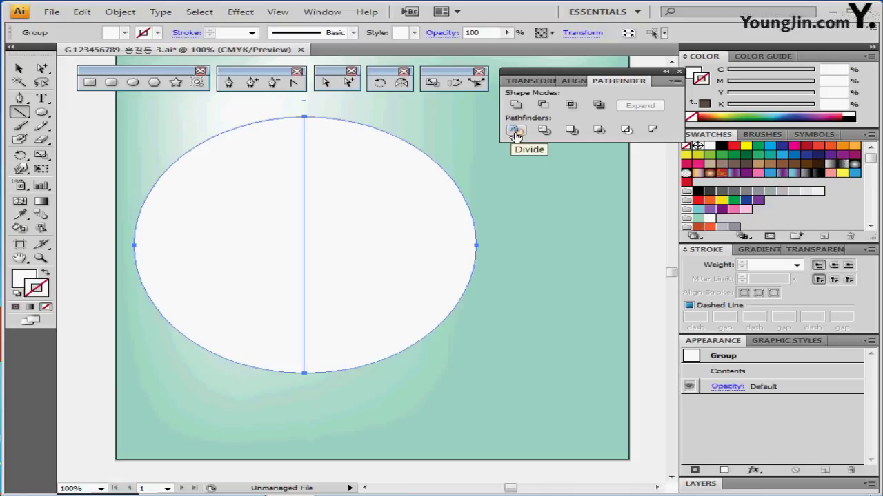
# - Delete the right half of the divided white ellipse
pyautogui.click(616, 237)
pyautogui.click(441, 239)
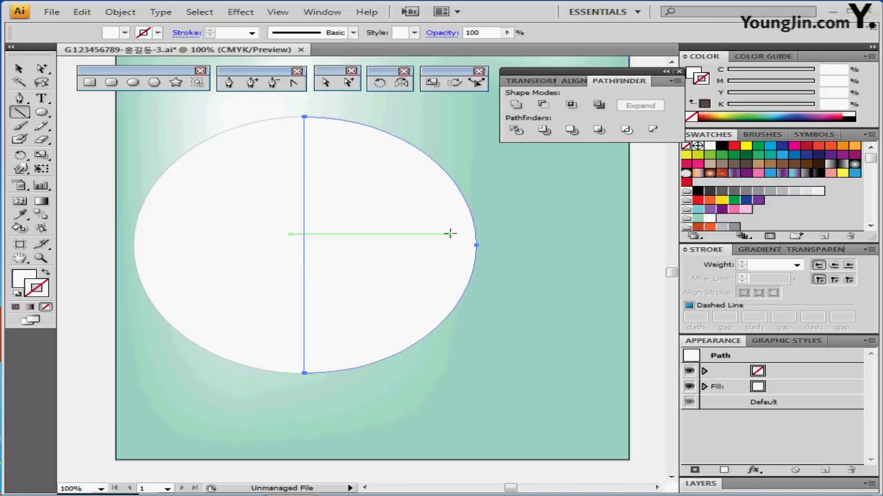
pyautogui.press('Delete')
# - Fill the remaining left half-ellipse with the linear dark gray to black gradient swatch and check its colour stops and midpoint
pyautogui.click(241, 204)
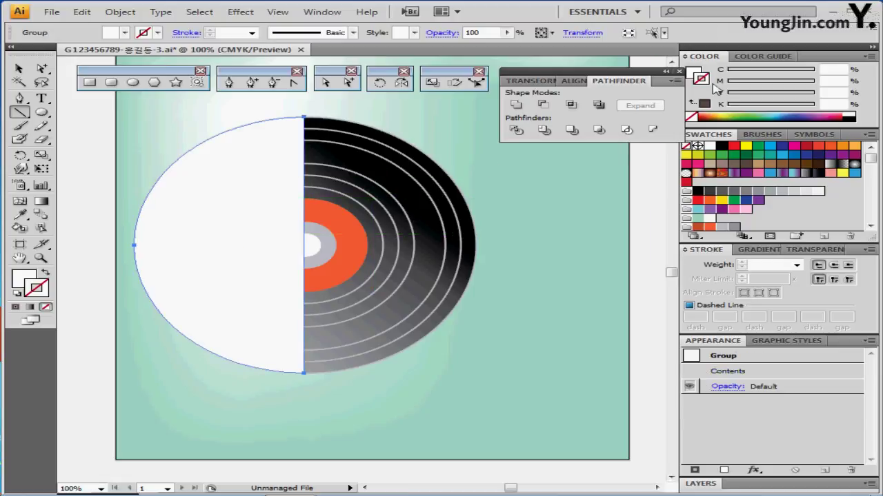
pyautogui.press('/')
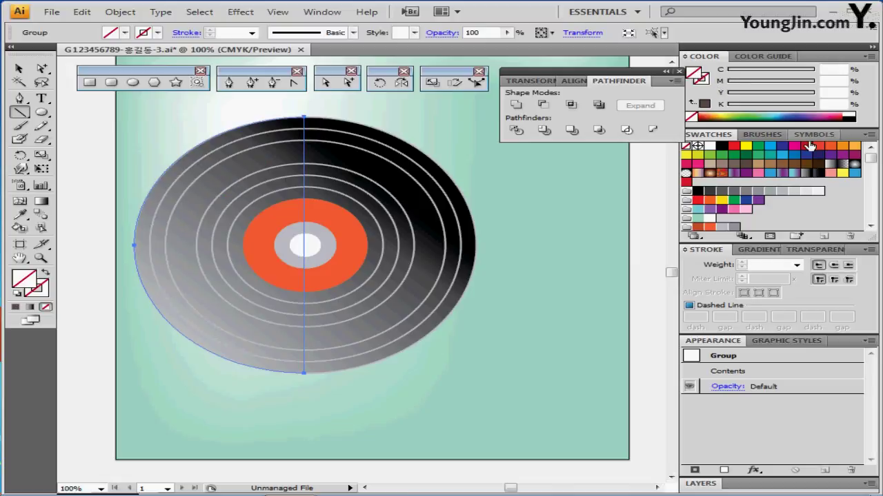
pyautogui.click(816, 174)
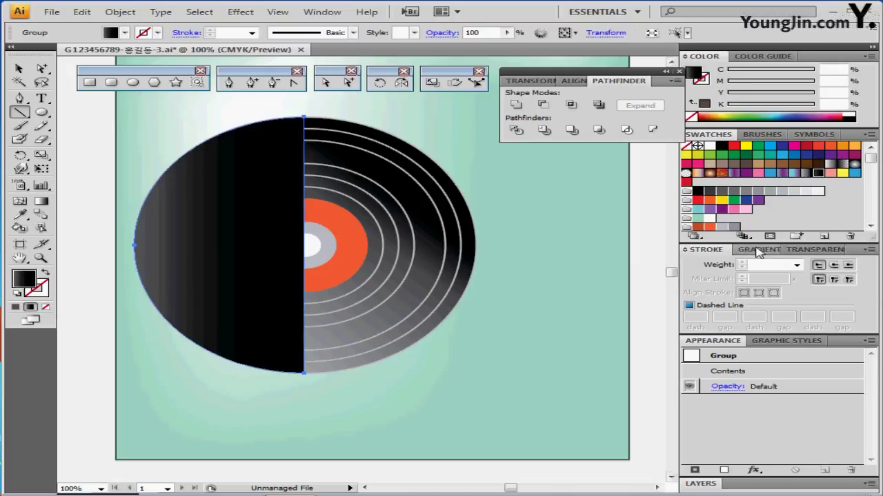
pyautogui.click(749, 249)
pyautogui.doubleClick(687, 314)
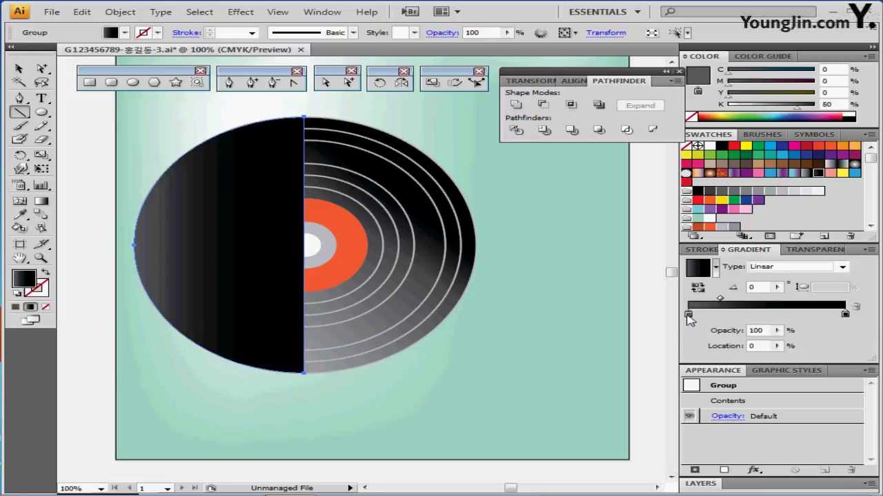
pyautogui.click(845, 314)
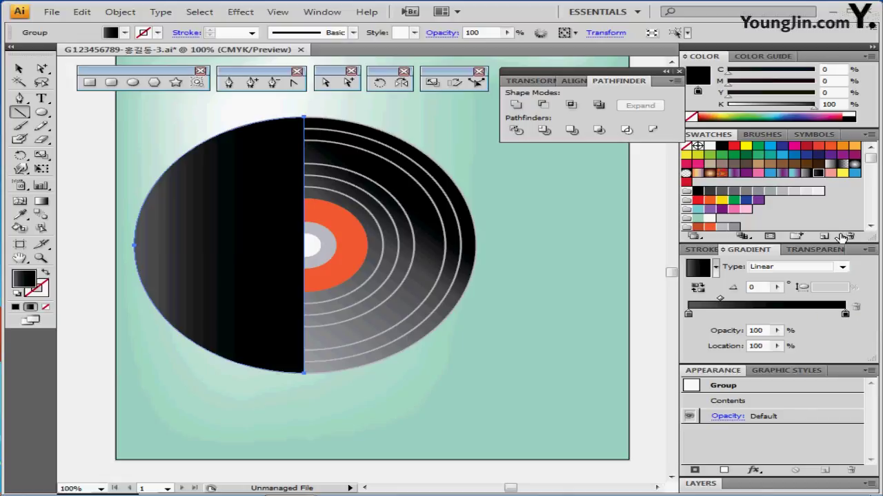
pyautogui.click(720, 299)
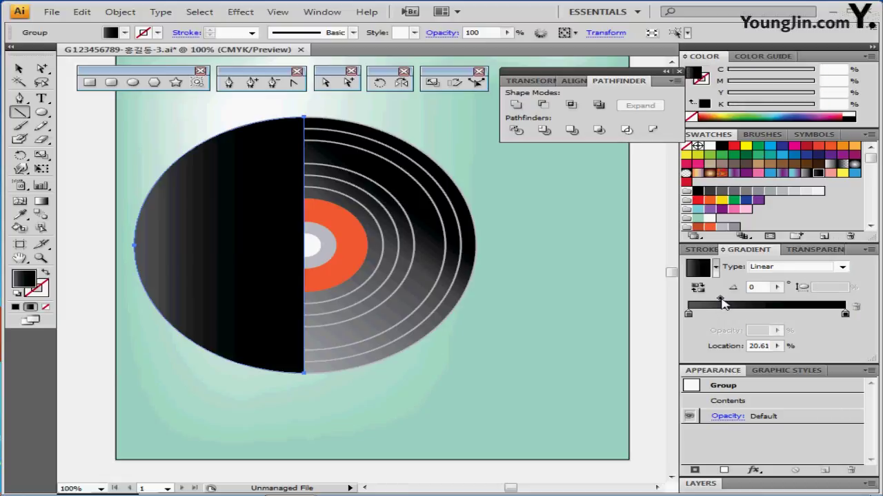
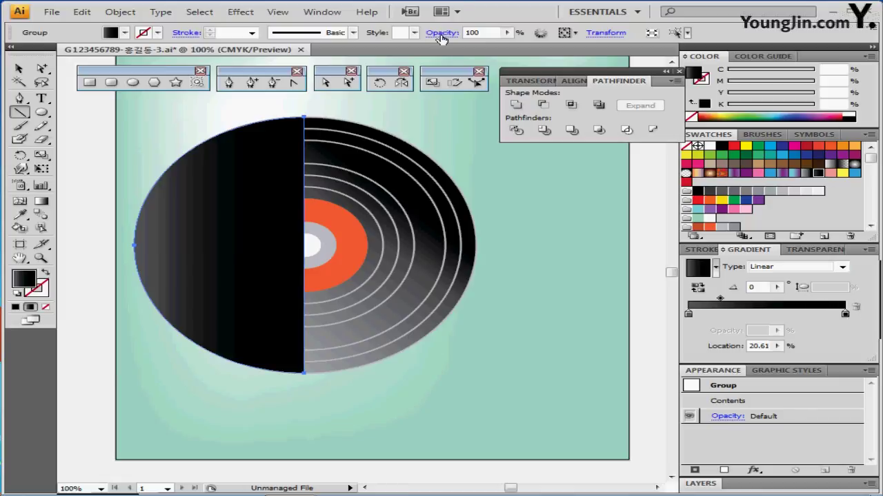
# - Set the gradient half-ellipse's opacity to 80% and deselect it
pyautogui.doubleClick(471, 32)
pyautogui.write('80')
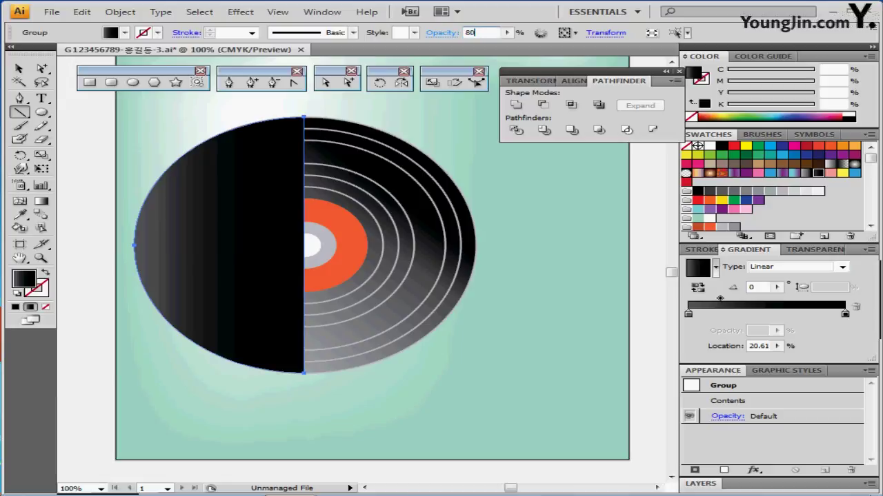
pyautogui.press('Return')
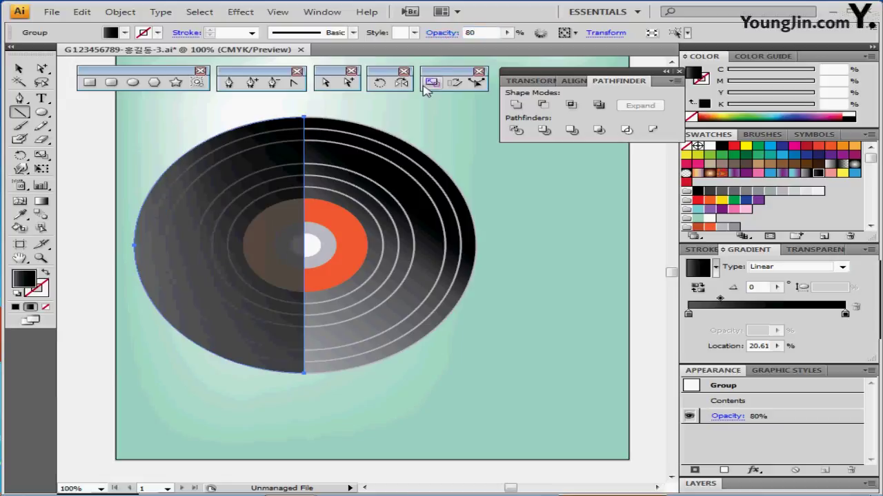
pyautogui.hotkey('ctrl', 'shift', 'a')
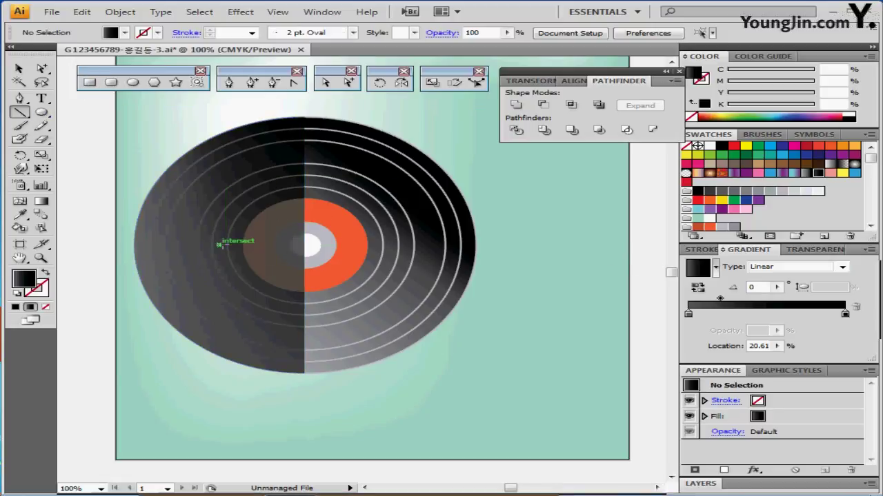
# - Draw a horizontal line across the record's centre, reaching past the orange label, and give it a green stroke
pyautogui.moveTo(226, 243); pyautogui.dragTo(395, 244)
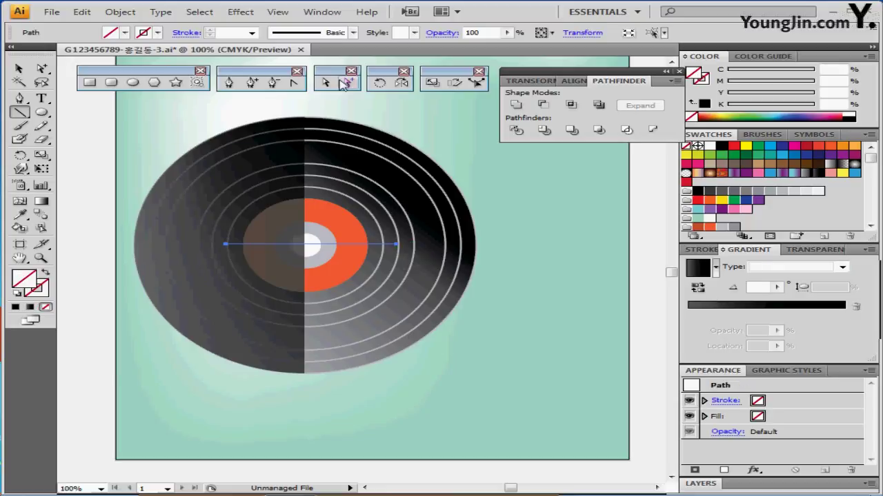
pyautogui.click(157, 32)
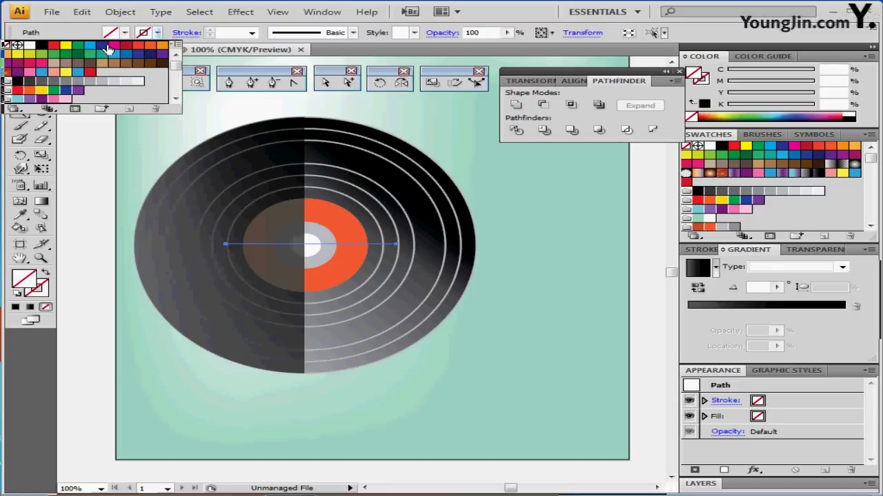
pyautogui.click(79, 45)
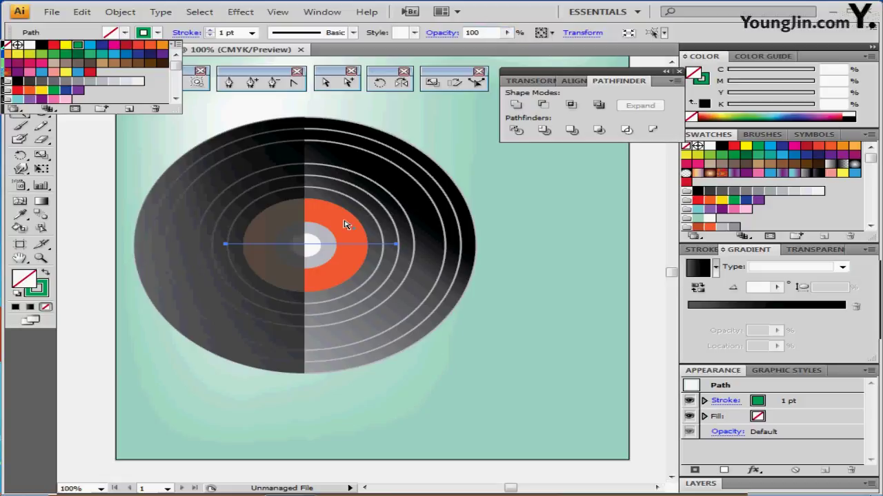
pyautogui.click(322, 240)
pyautogui.keyDown('shift'); pyautogui.click(322, 240); pyautogui.keyUp('shift')
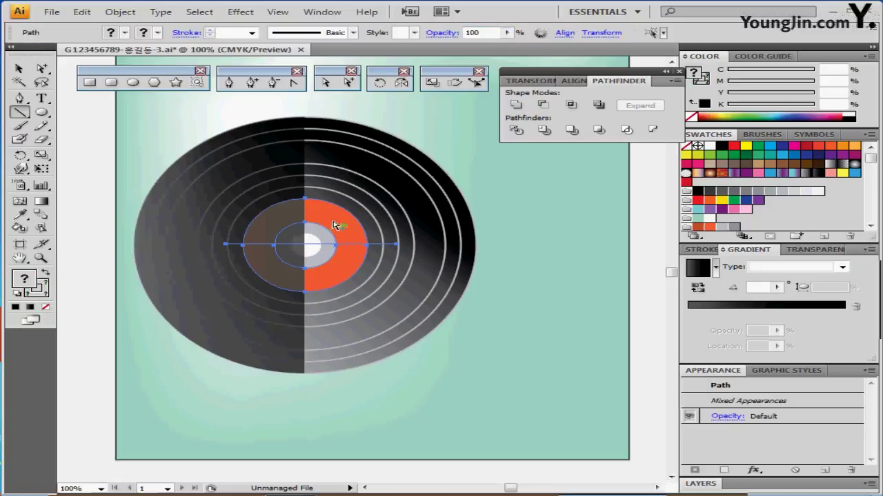
pyautogui.keyDown('shift'); pyautogui.click(314, 245); pyautogui.keyUp('shift')
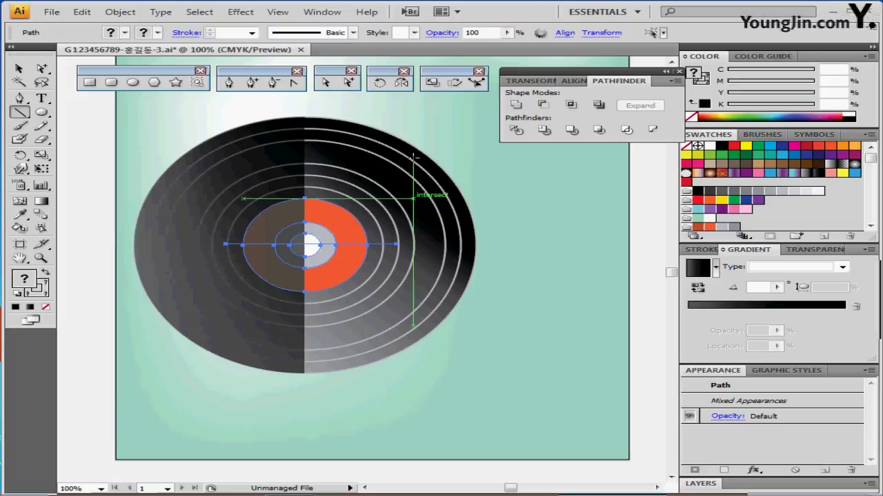
pyautogui.click(559, 229)
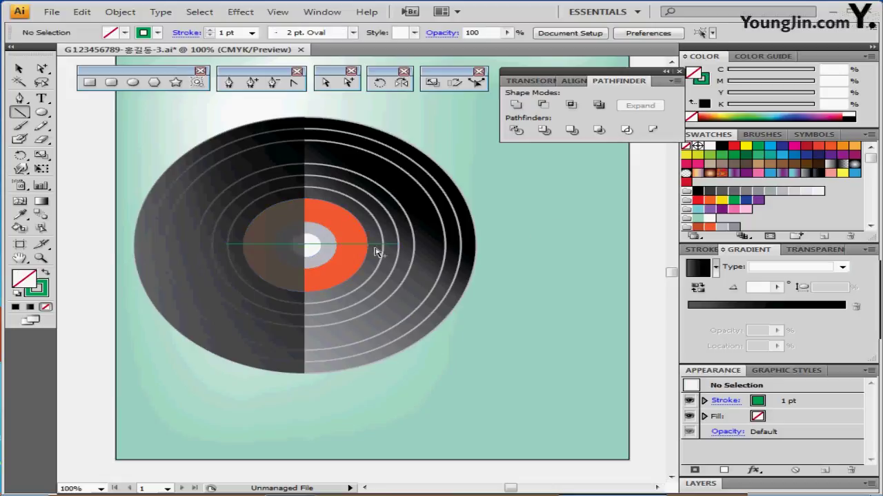
# - Move the green line exactly onto the record's centre and select it together with the three innermost ellipses
pyautogui.click(347, 244)
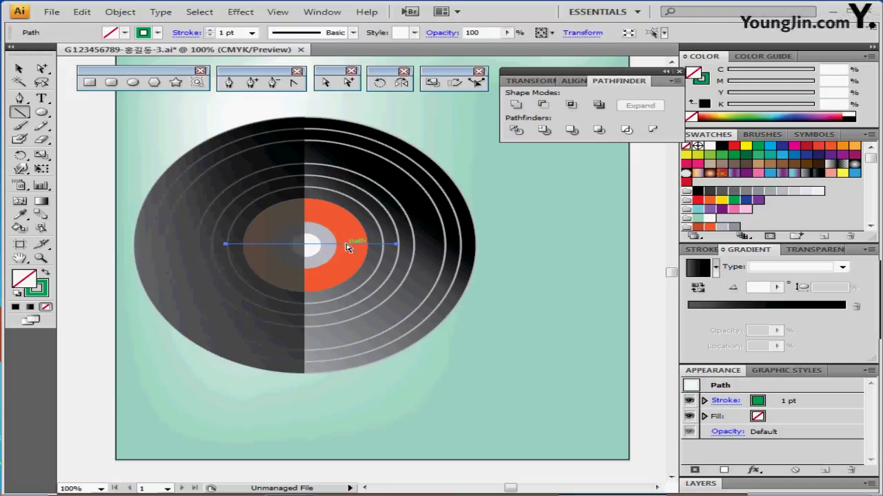
pyautogui.hotkey('ctrl', 'y')
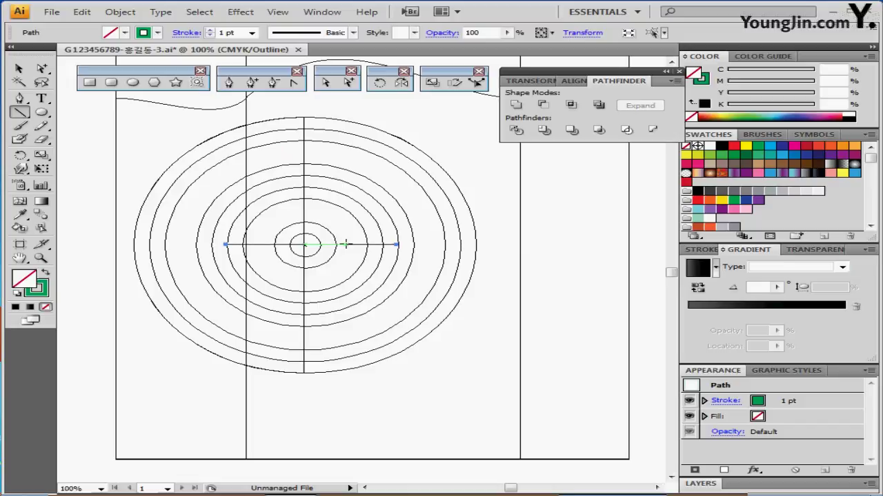
pyautogui.keyDown('ctrl'); pyautogui.keyDown('shift'); pyautogui.click(335, 254); pyautogui.keyUp('shift'); pyautogui.keyUp('ctrl')
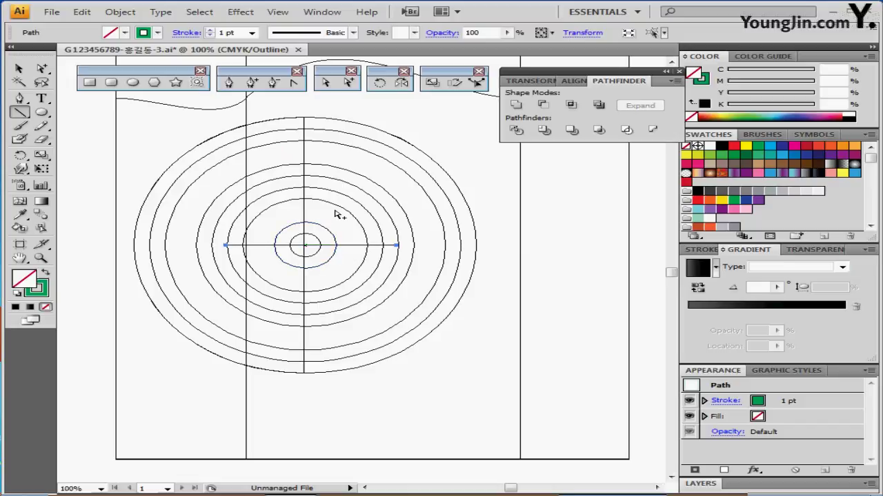
pyautogui.moveTo(333, 200); pyautogui.dragTo(314, 244)
pyautogui.hotkey('ctrl', 'y')
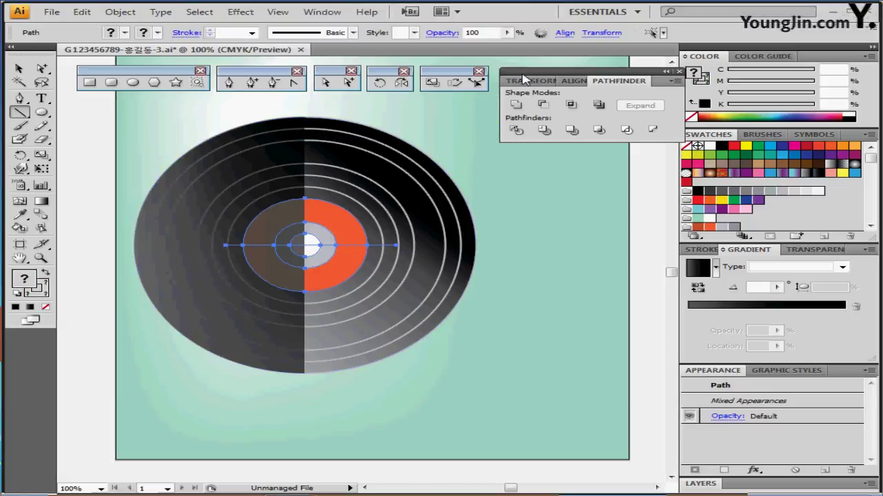
# - Divide the three innermost ellipses along the horizontal line with Pathfinder Divide and deselect the resulting pieces
pyautogui.moveTo(522, 75); pyautogui.dragTo(520, 72)
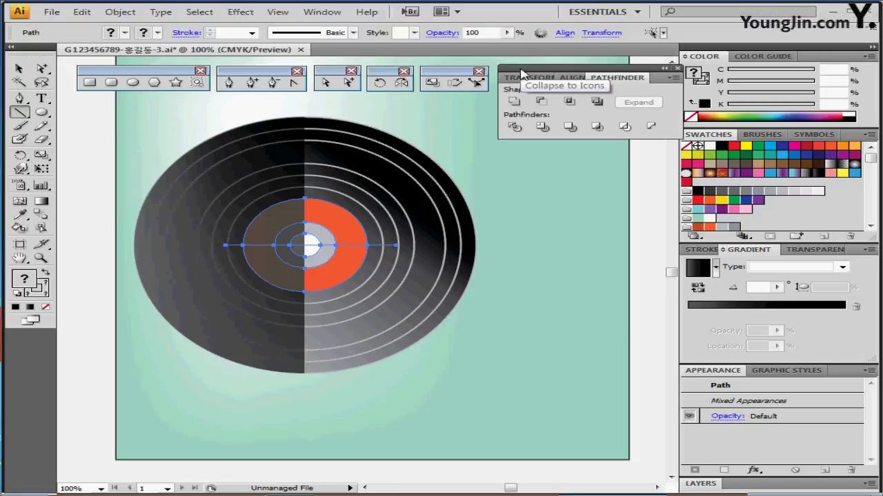
pyautogui.hotkey('ctrl', 'y')
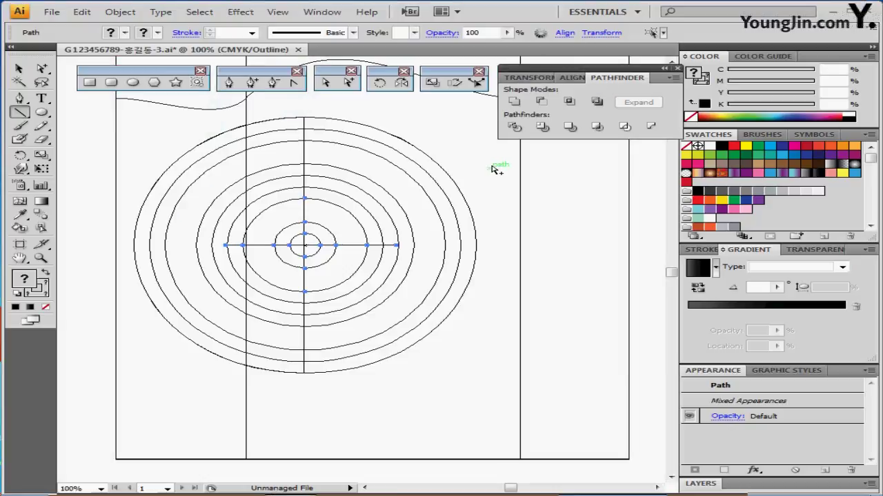
pyautogui.hotkey('ctrl', 'y')
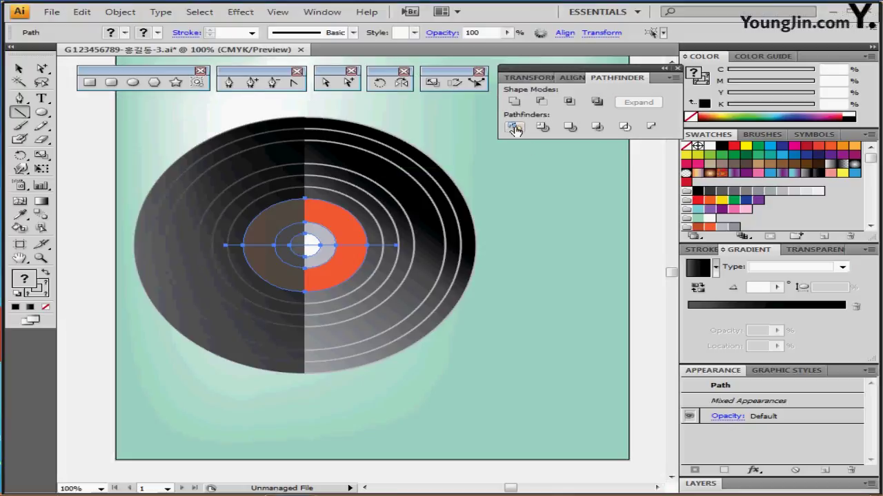
pyautogui.click(515, 129)
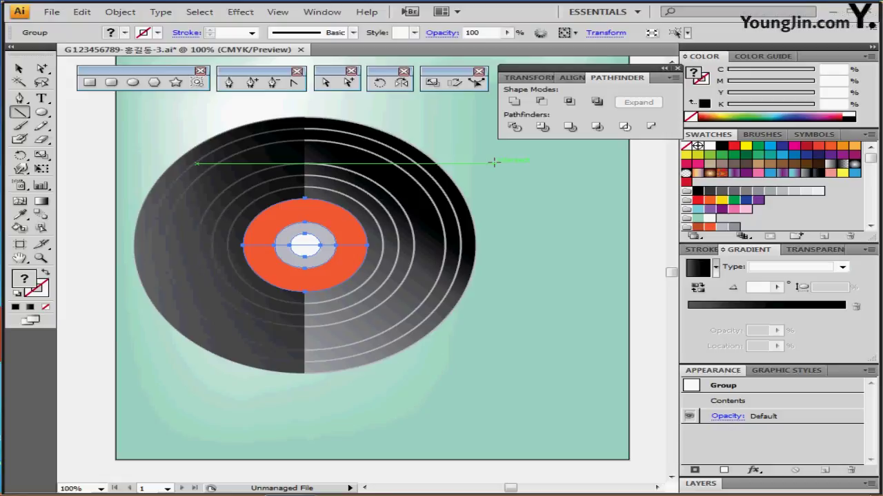
pyautogui.hotkey('ctrl', 'shift', 'a')
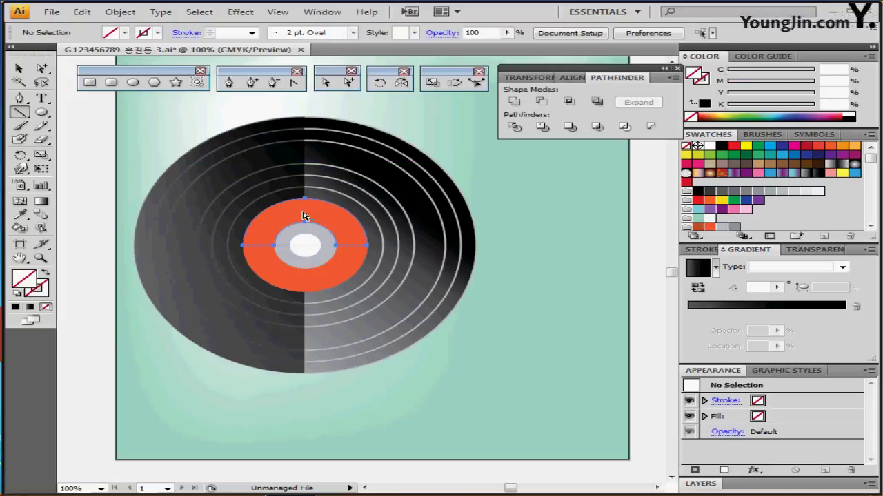
# - Fill the upper half of the orange ring with C=0 M=80 Y=90 K=20 and the upper half of the gray ring with K=50 gray
pyautogui.click(303, 216)
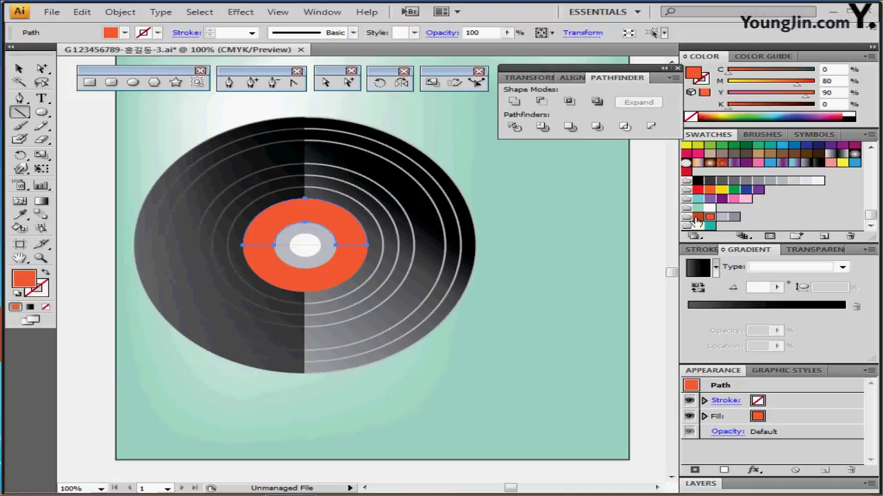
pyautogui.click(697, 218)
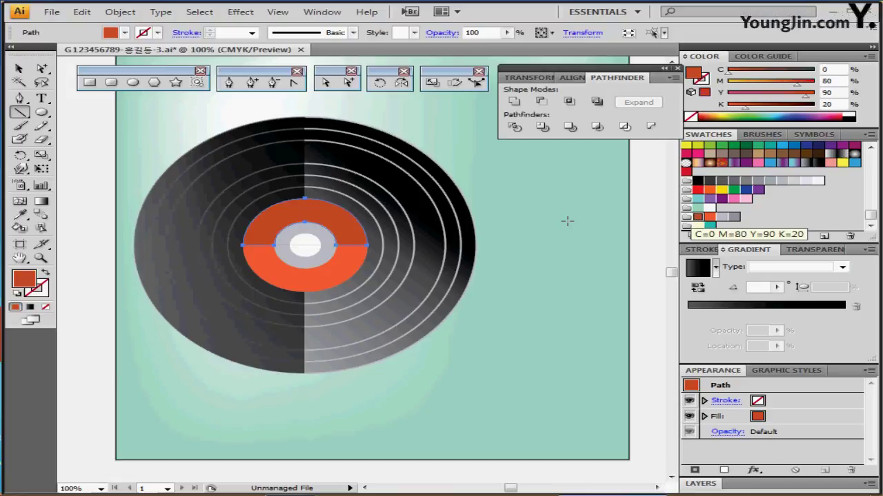
pyautogui.click(334, 236)
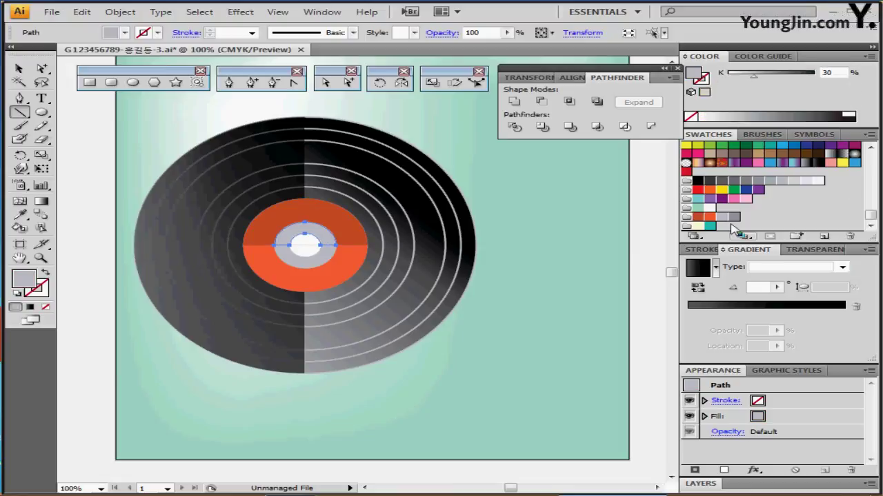
pyautogui.click(734, 217)
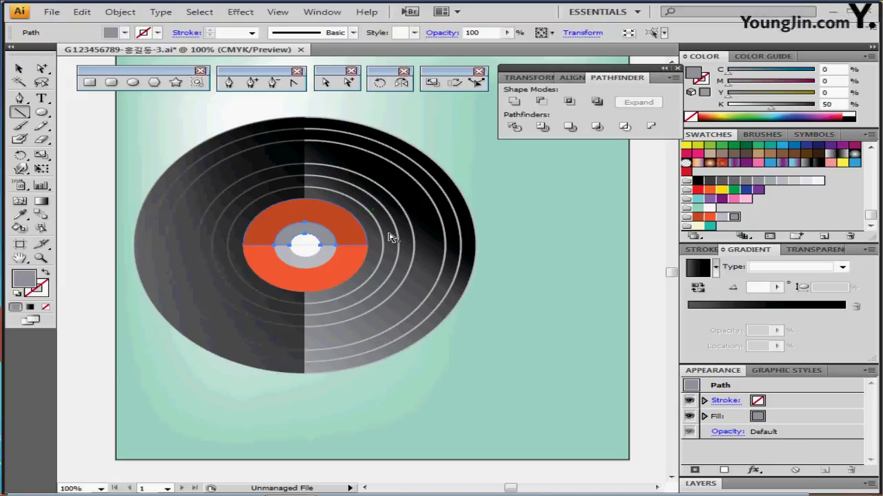
pyautogui.click(308, 253)
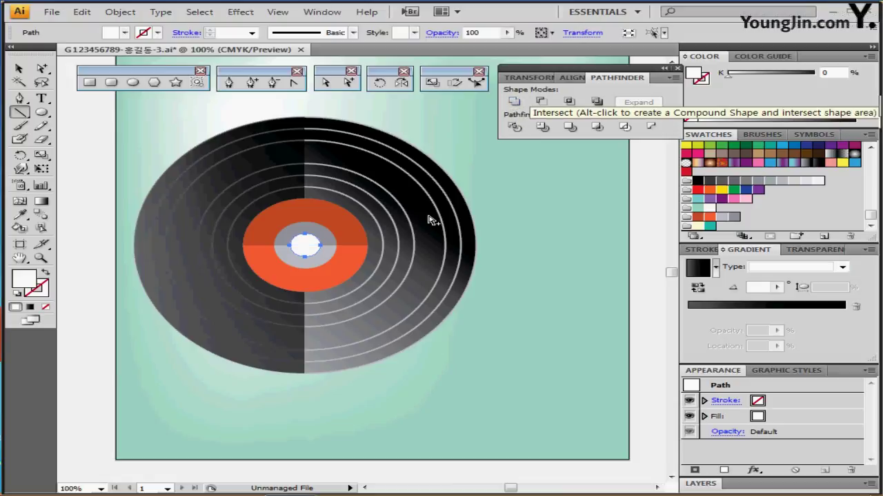
pyautogui.click(97, 146)
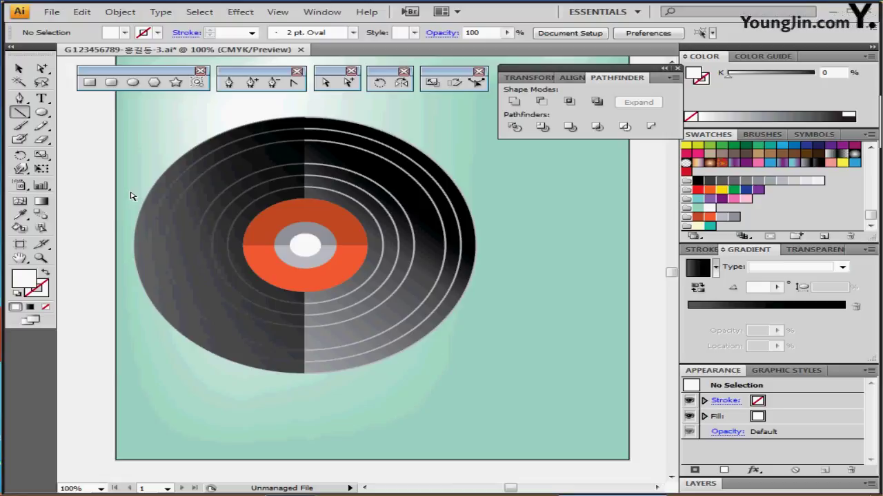
pyautogui.hotkey('ctrl', 'a')
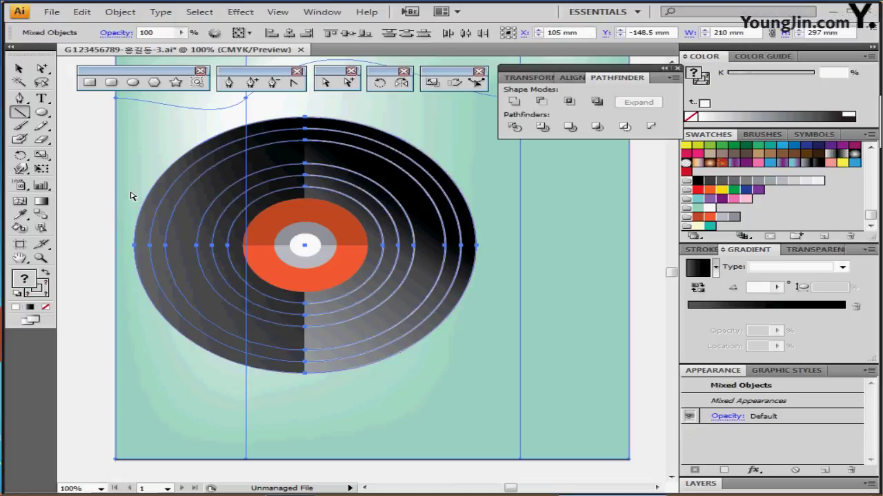
pyautogui.click(97, 139)
pyautogui.press('Escape')
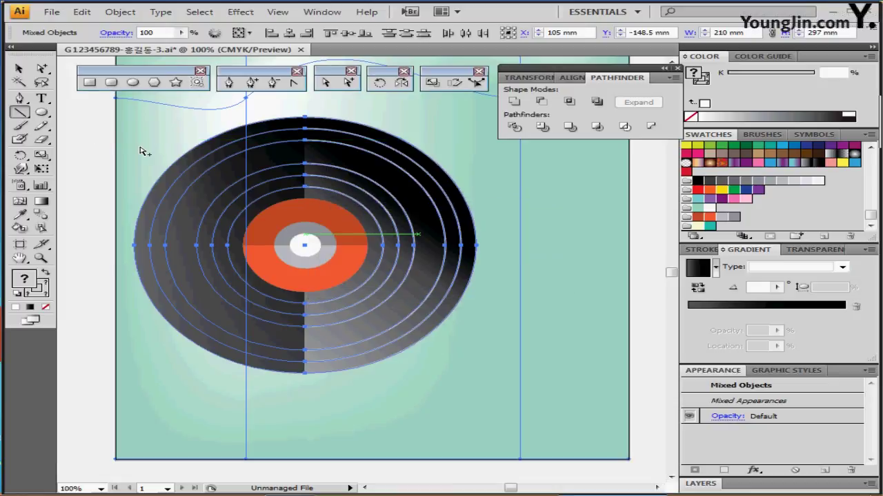
pyautogui.click(147, 137)
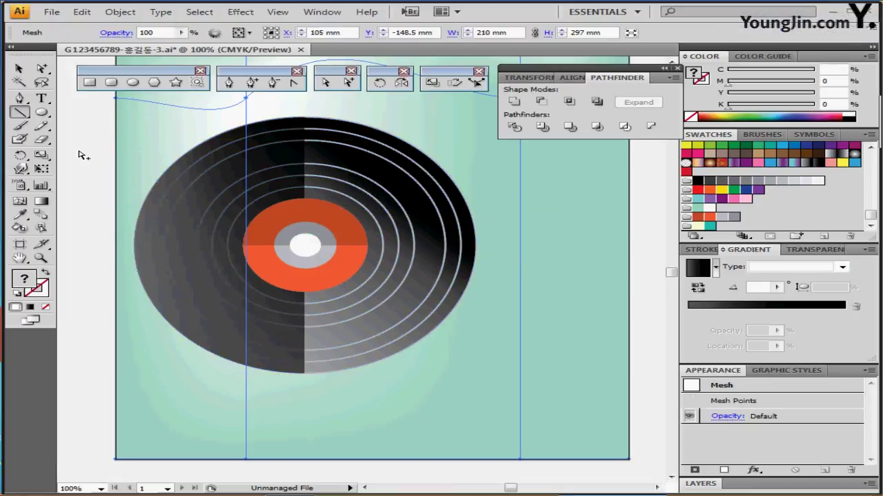
# - Select every part of the record, leaving the background mesh out of the selection, and group them
pyautogui.click(19, 69)
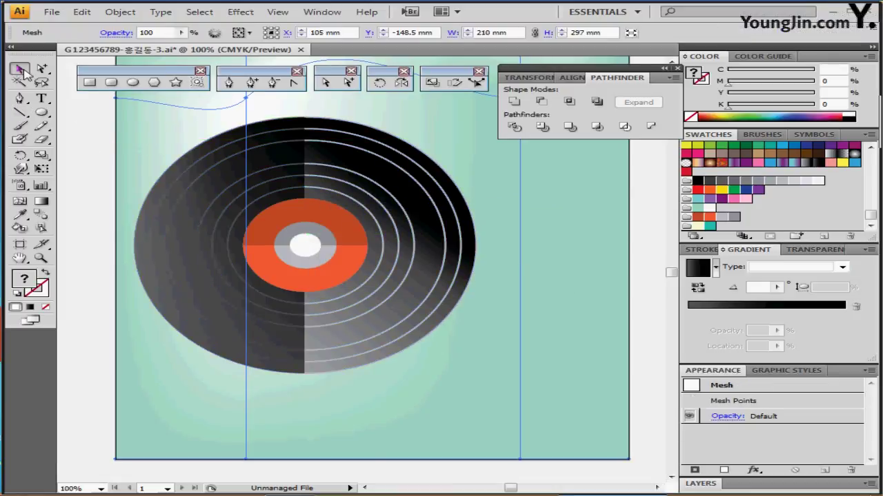
pyautogui.moveTo(86, 122); pyautogui.dragTo(437, 373)
pyautogui.keyDown('shift'); pyautogui.click(354, 133); pyautogui.keyUp('shift')
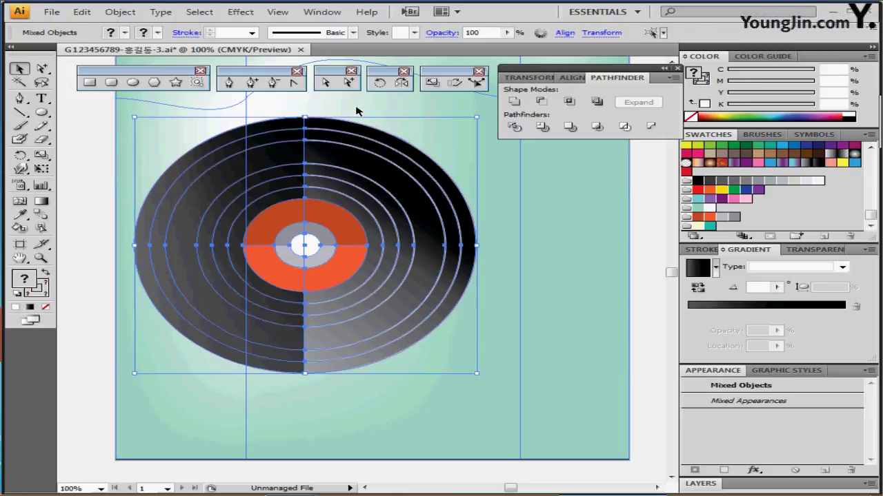
pyautogui.keyDown('shift'); pyautogui.click(524, 183); pyautogui.keyUp('shift')
pyautogui.hotkey('ctrl', ';')
pyautogui.hotkey('ctrl', 'shift', 'b')
pyautogui.hotkey('ctrl', 'g')
pyautogui.hotkey('ctrl', 'shift', 'b')
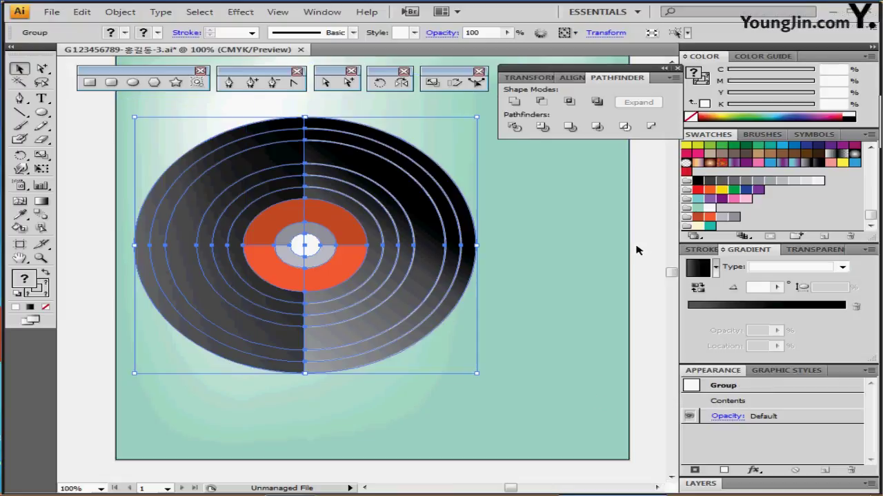
pyautogui.hotkey('ctrl', ';')
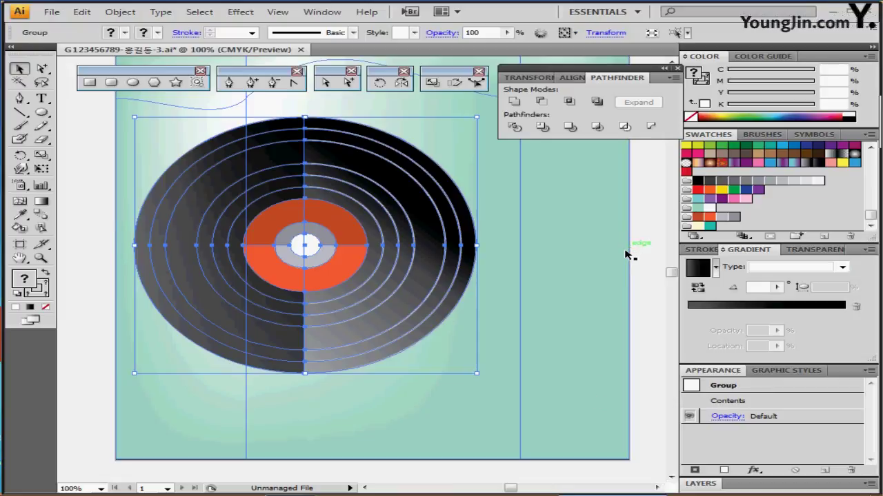
pyautogui.hotkey('ctrl', 'shift', 'b')
pyautogui.hotkey('ctrl', ';')
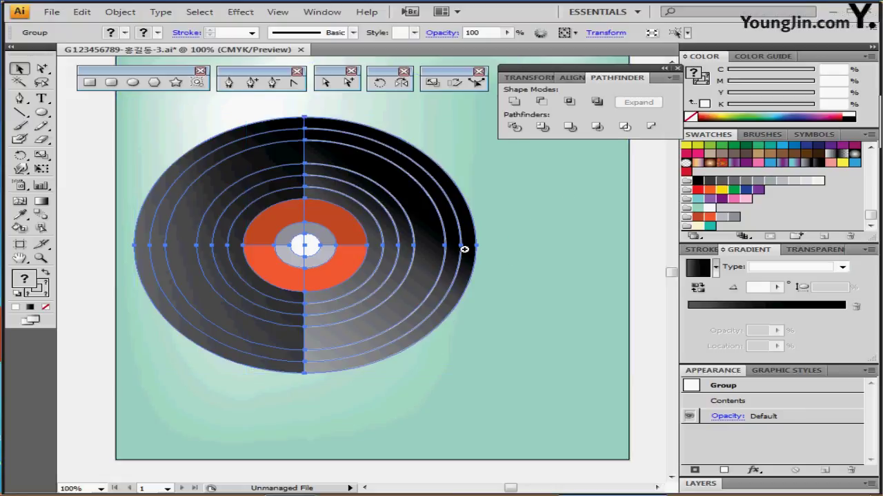
# - Select the two long S-shaped curves crossing the page and bring them in front of the record
pyautogui.keyDown('ctrl'); pyautogui.keyDown('alt'); pyautogui.click(462, 250); pyautogui.keyUp('alt'); pyautogui.keyUp('ctrl')
pyautogui.moveTo(373, 243); pyautogui.dragTo(347, 277)
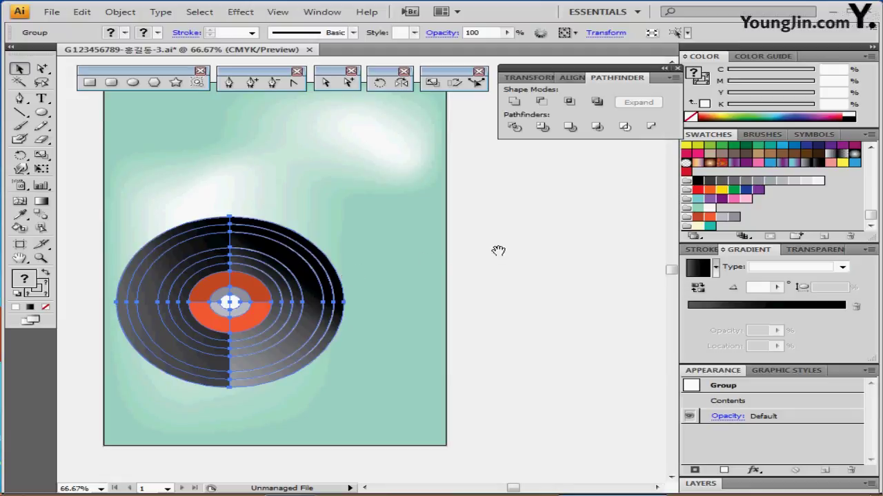
pyautogui.moveTo(566, 248); pyautogui.dragTo(575, 256)
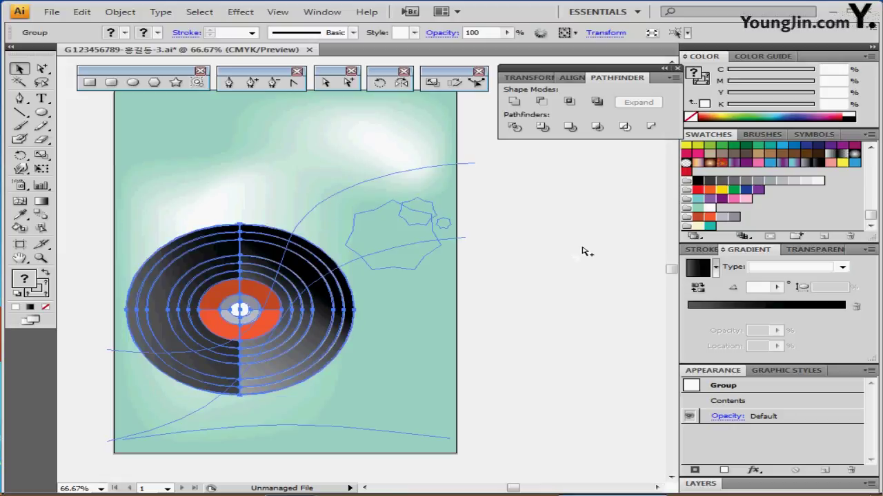
pyautogui.hotkey('ctrl', 'shift', 'b')
pyautogui.click(577, 255)
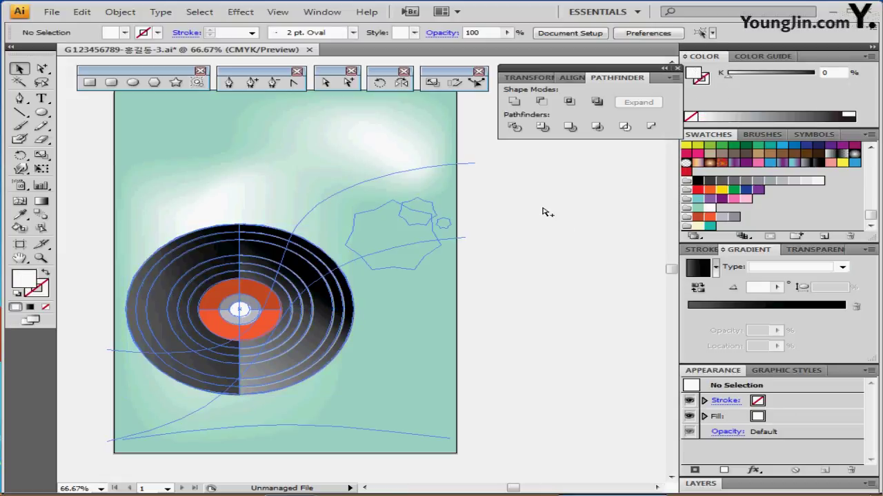
pyautogui.moveTo(489, 151)
pyautogui.mouseDown()
pyautogui.moveTo(487, 226)
pyautogui.moveTo(469, 253)
pyautogui.mouseUp()
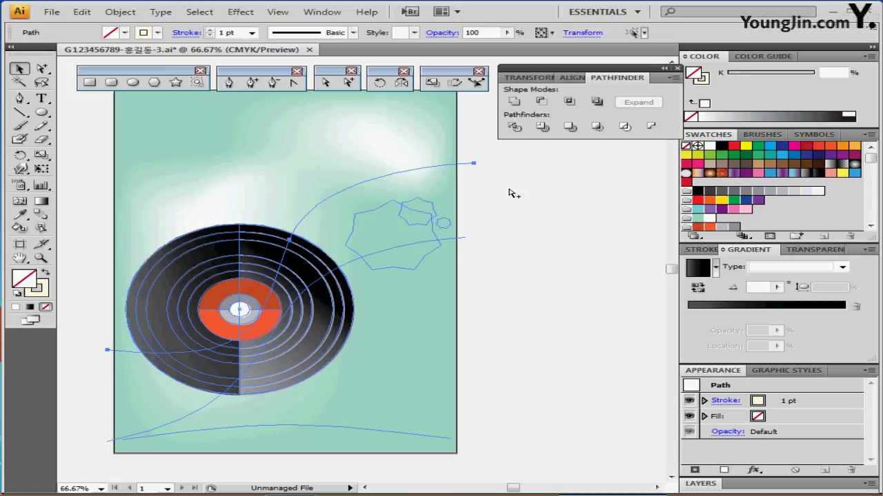
pyautogui.keyDown('shift'); pyautogui.click(465, 238); pyautogui.keyUp('shift')
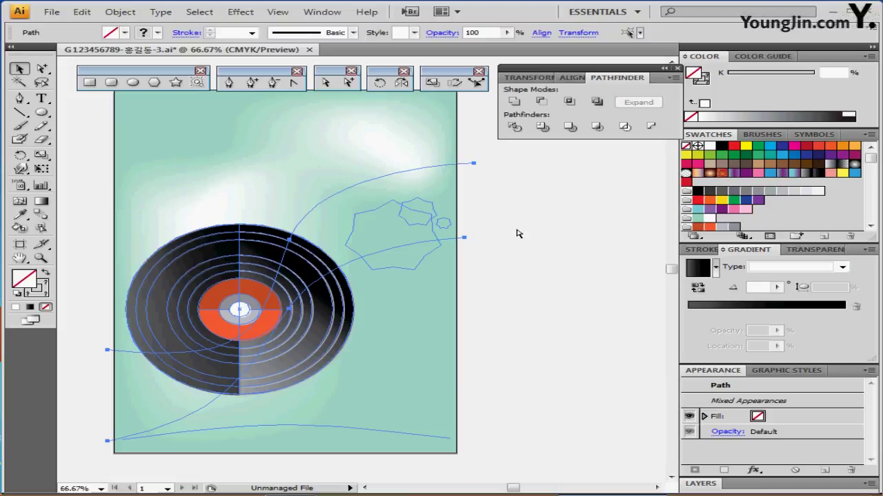
pyautogui.moveTo(495, 154); pyautogui.dragTo(465, 258)
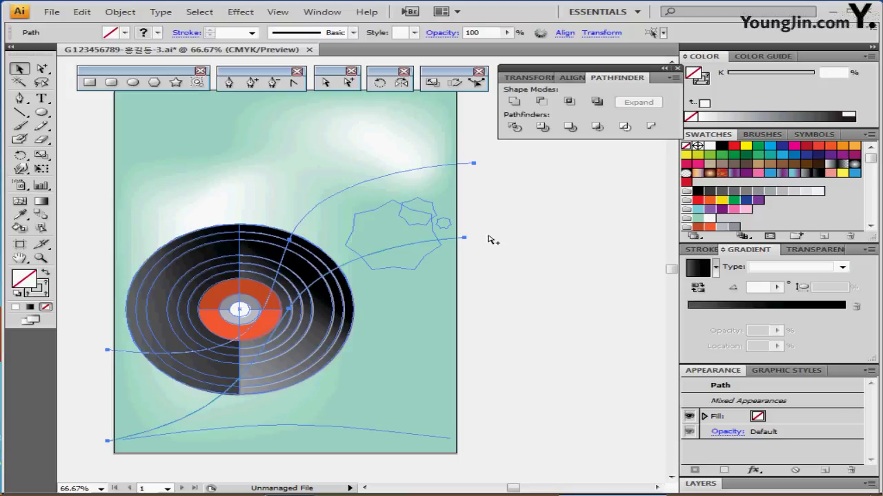
# - Check the stroke colour and stroke weight of the upper and the lower S-shaped curve
pyautogui.moveTo(488, 155); pyautogui.dragTo(475, 179)
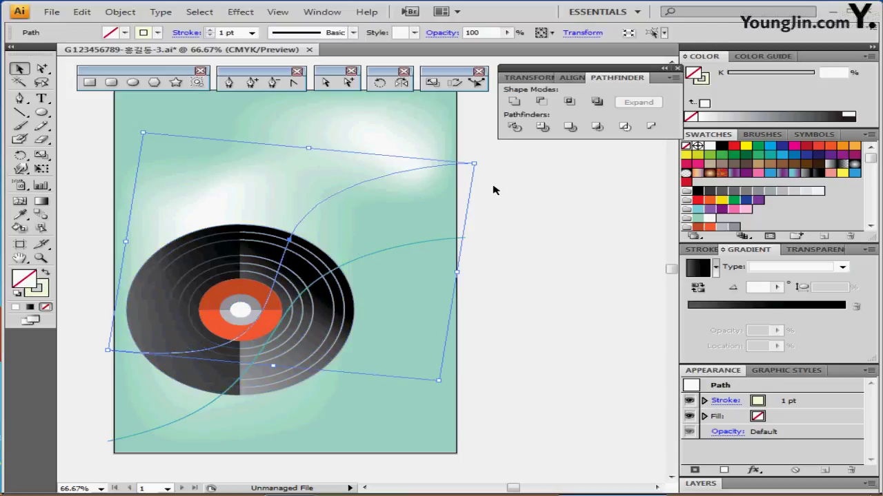
pyautogui.press('x')
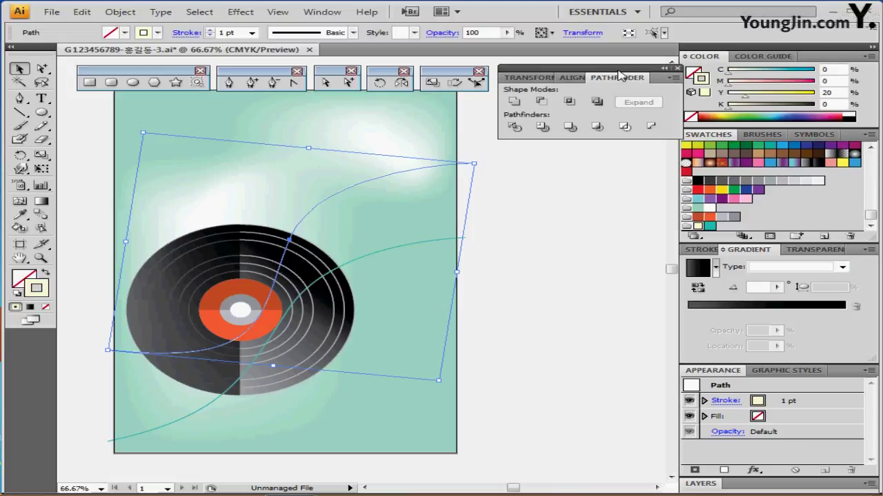
pyautogui.moveTo(620, 78); pyautogui.dragTo(613, 77)
pyautogui.click(826, 92)
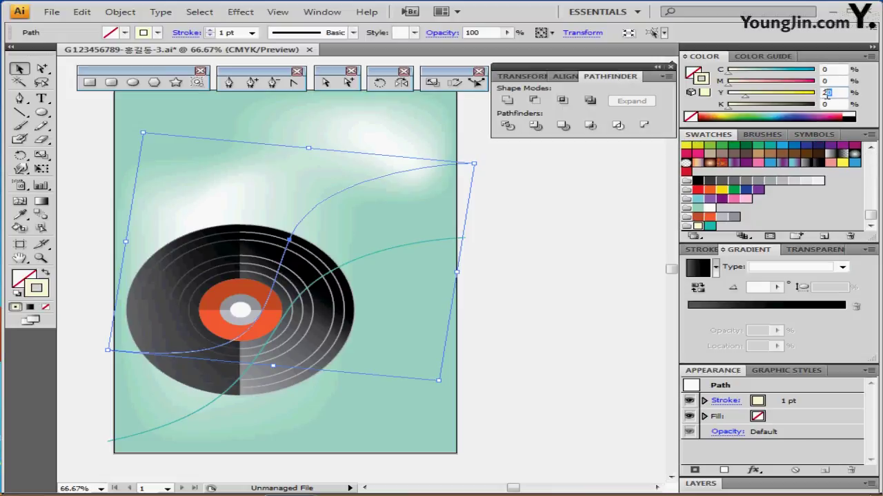
pyautogui.click(688, 253)
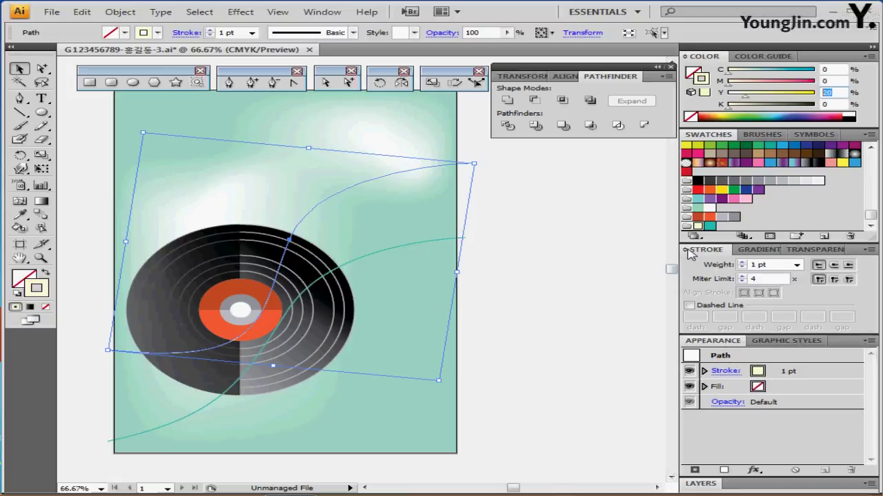
pyautogui.click(463, 248)
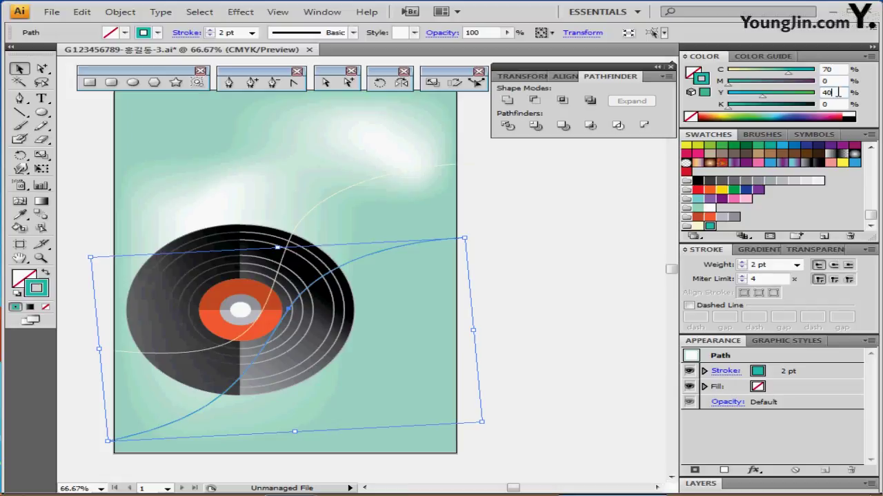
# - Select both S-shaped curves and make a blend between them
pyautogui.moveTo(511, 151); pyautogui.dragTo(460, 261)
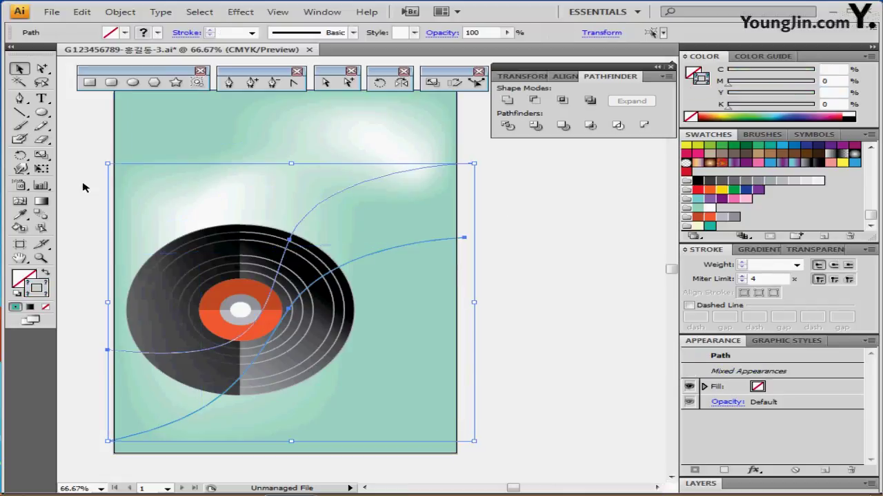
pyautogui.click(120, 12)
pyautogui.press('Escape')
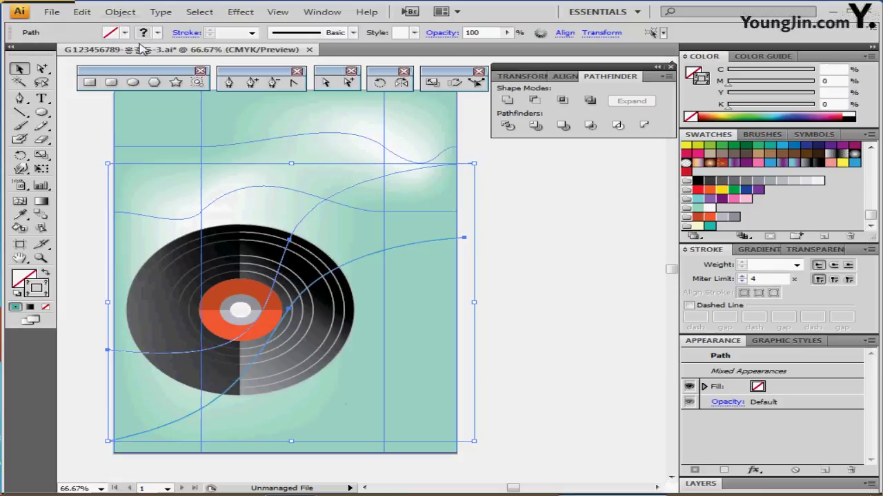
pyautogui.click(120, 12)
pyautogui.moveTo(207, 276)
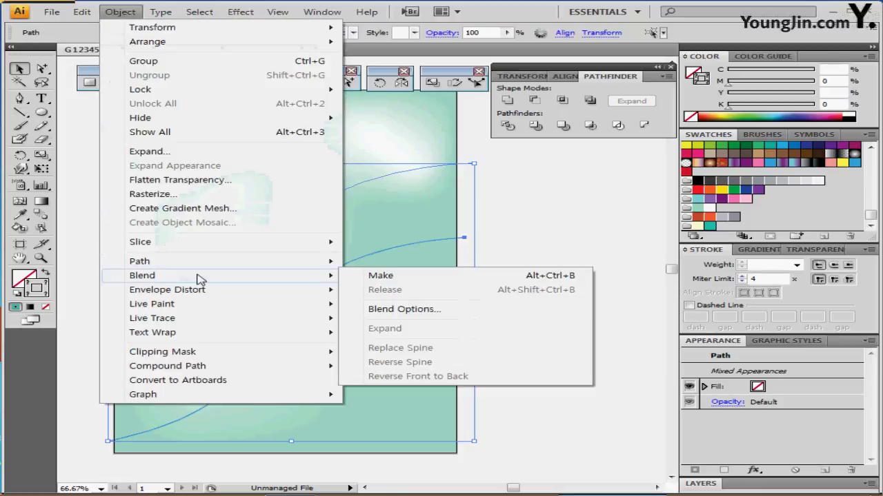
pyautogui.click(382, 281)
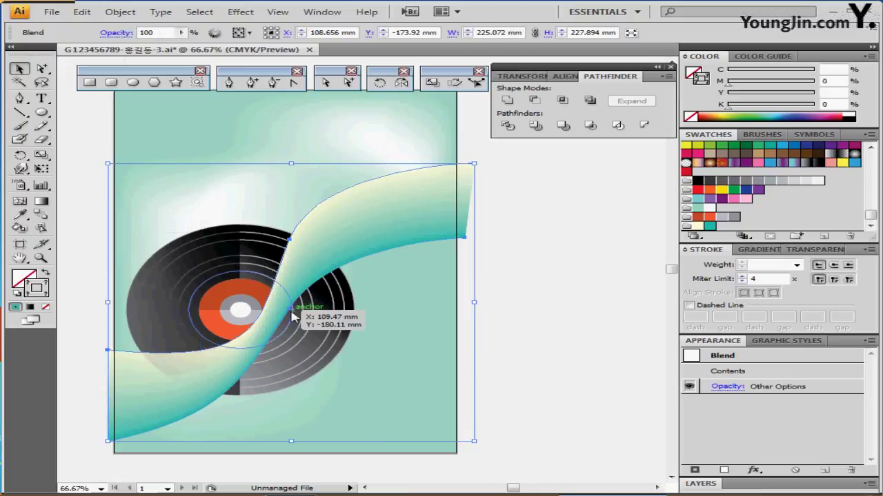
# - Set the ribbon blend's spacing to Specified Steps with 15 steps, previewing the change
pyautogui.doubleClick(41, 215)
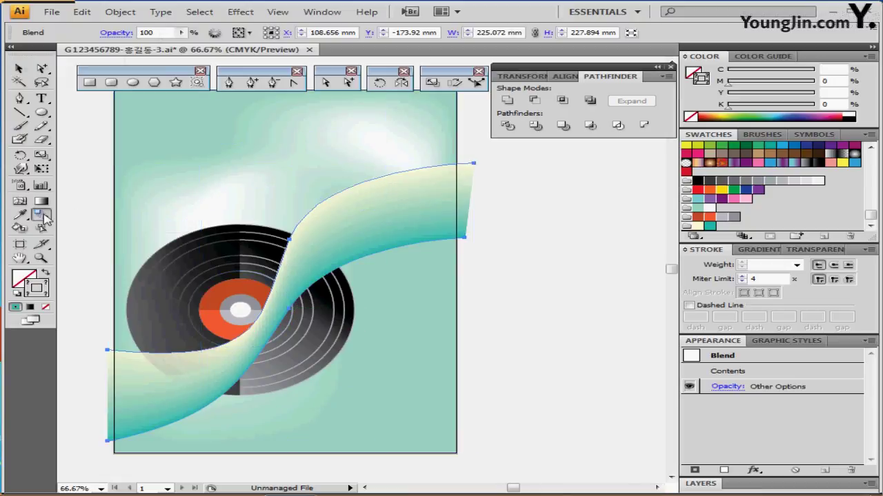
pyautogui.moveTo(377, 213); pyautogui.dragTo(440, 164)
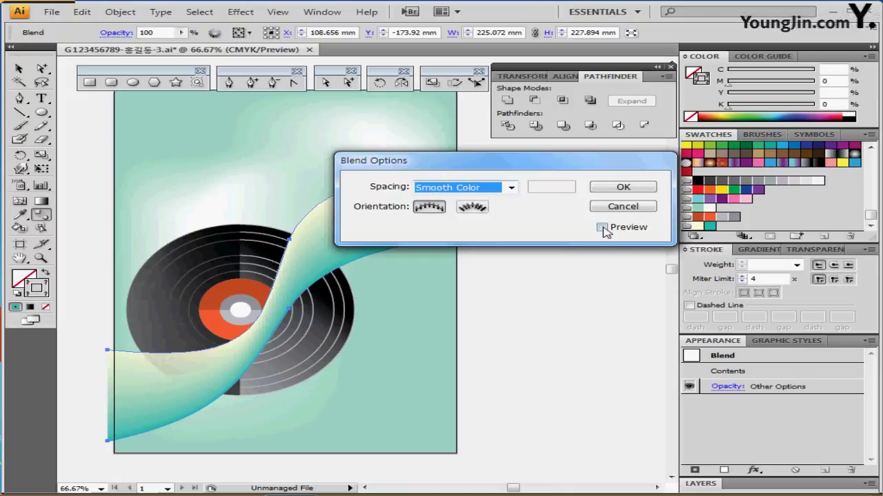
pyautogui.click(602, 227)
pyautogui.click(491, 193)
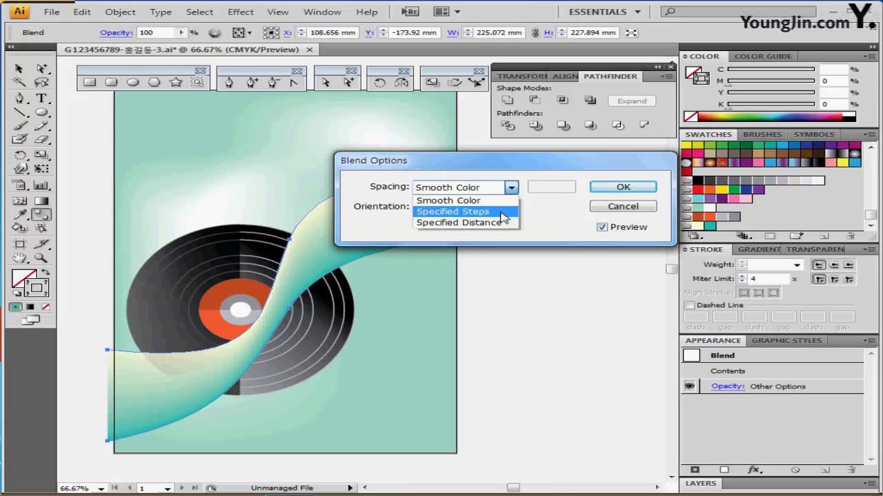
pyautogui.click(502, 218)
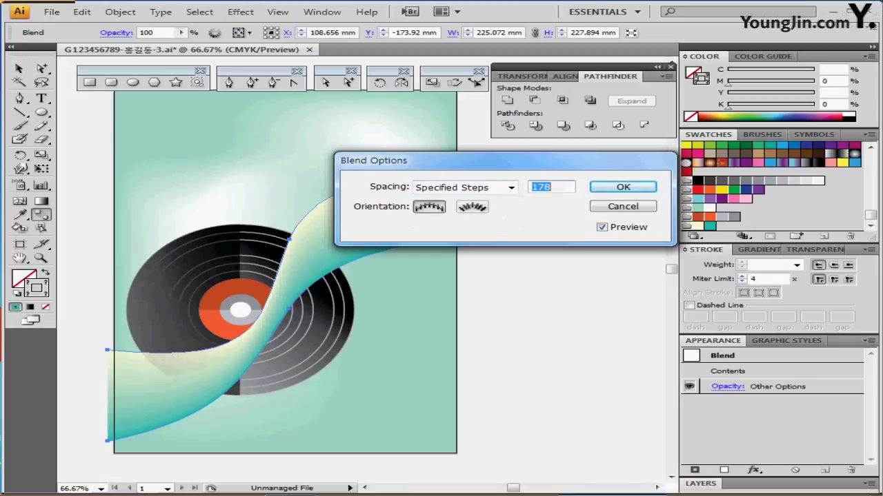
pyautogui.write('15')
pyautogui.press('Return')
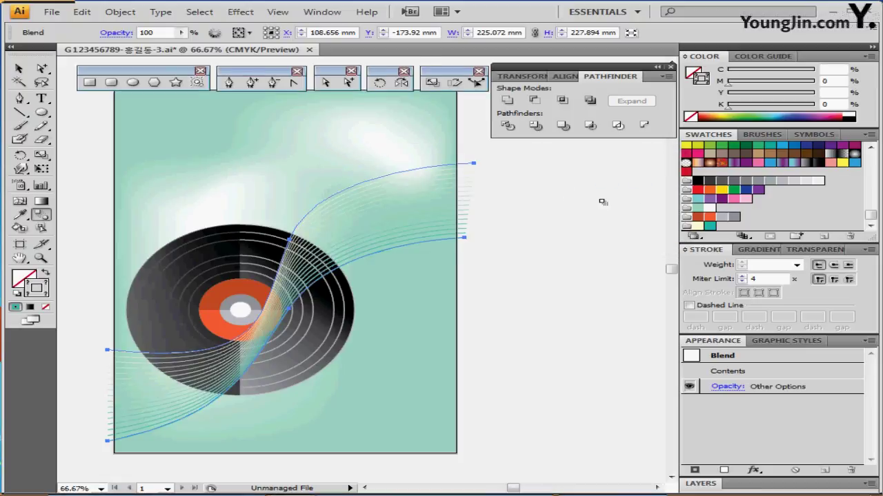
# - Lower the blended ribbon's opacity to 70% and deselect it
pyautogui.click(807, 249)
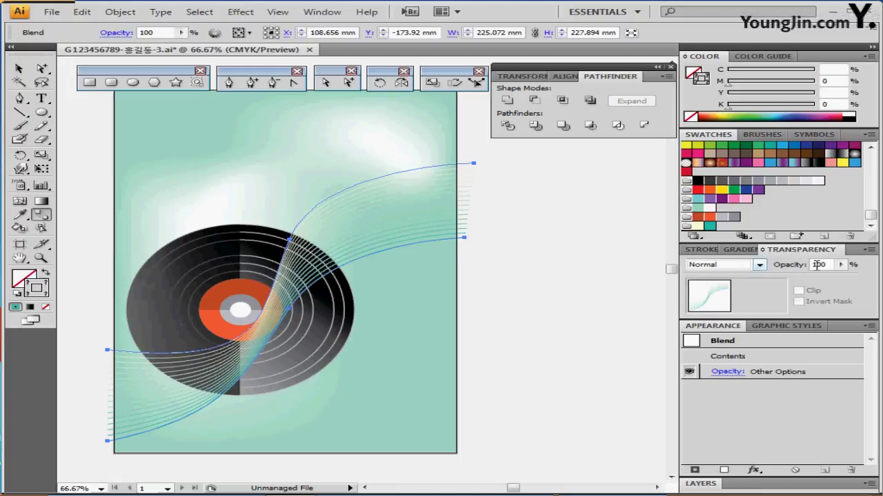
pyautogui.moveTo(823, 265); pyautogui.dragTo(801, 264)
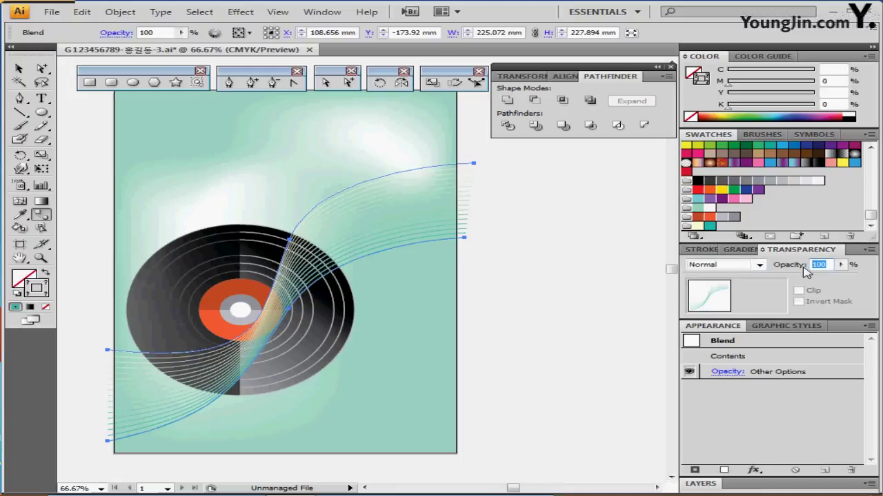
pyautogui.write('70')
pyautogui.press('Return')
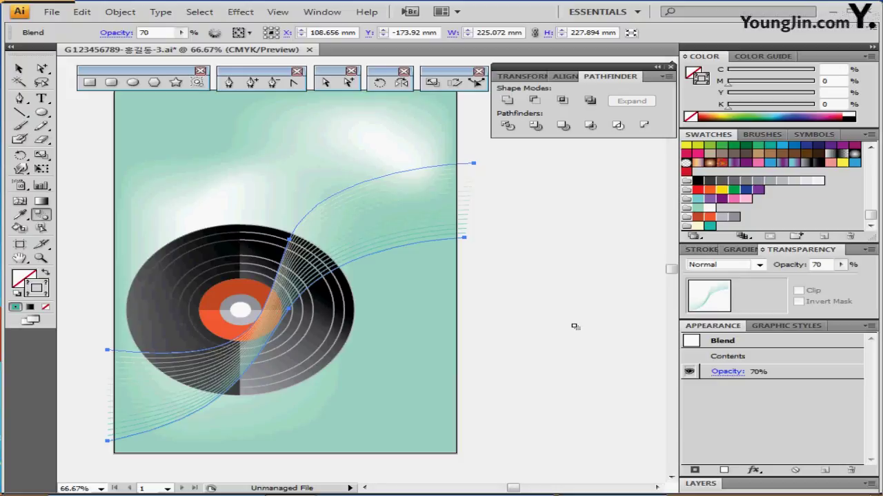
pyautogui.click(580, 310)
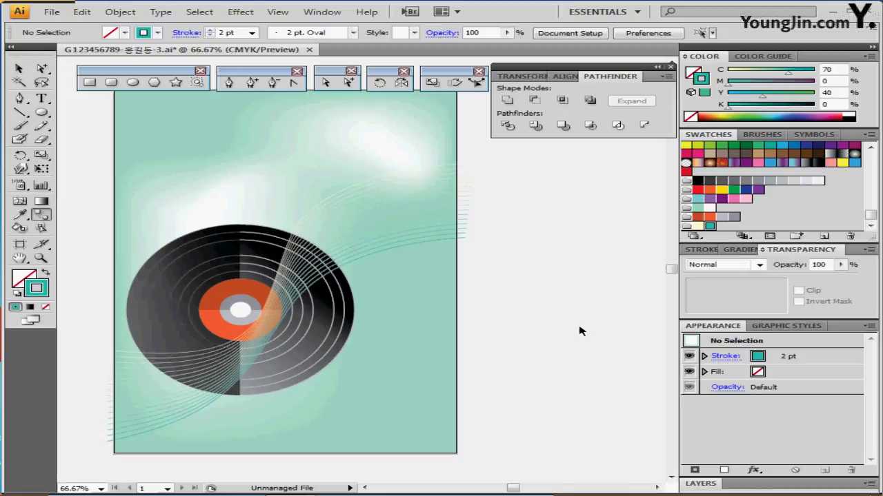
# - Select the arched path near the page's lower edge and set its stroke colour to 56% black
pyautogui.hotkey('ctrl', 'a')
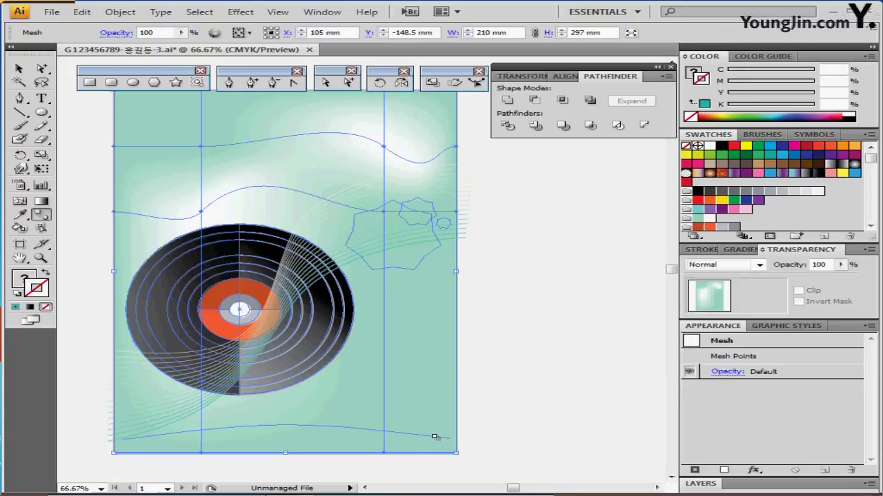
pyautogui.hotkey('ctrl', 'shift', 'a')
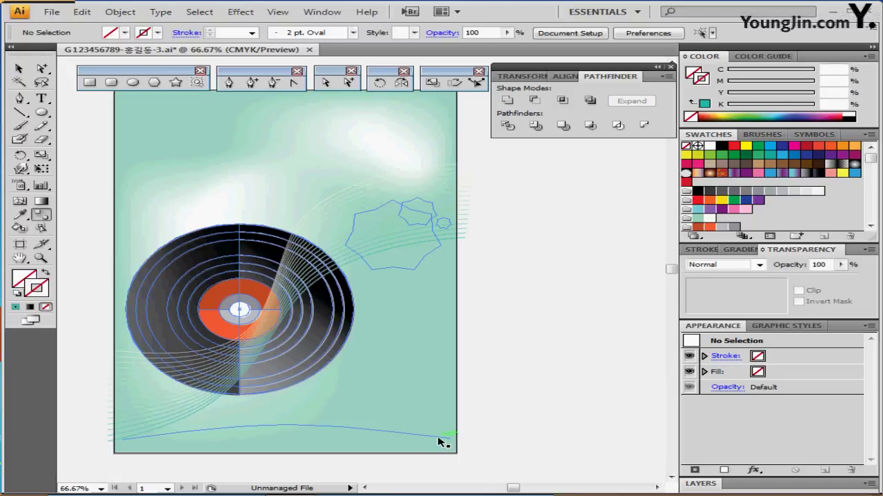
pyautogui.click(442, 438)
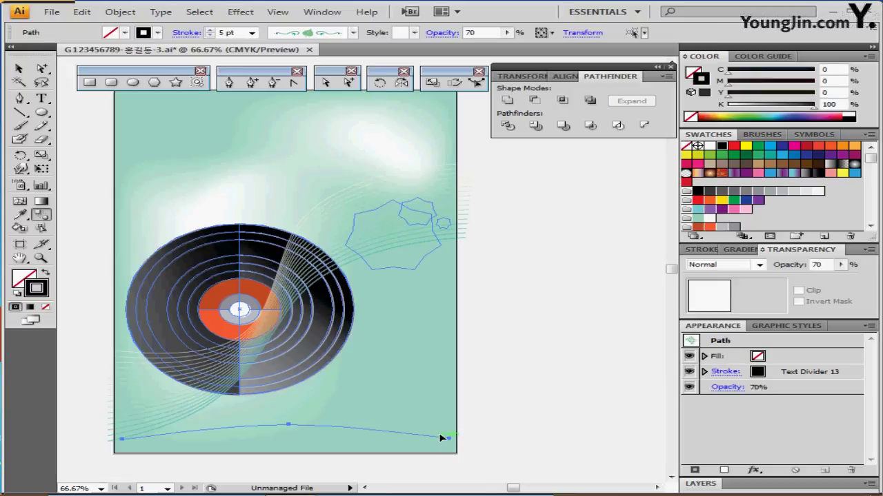
pyautogui.click(442, 438)
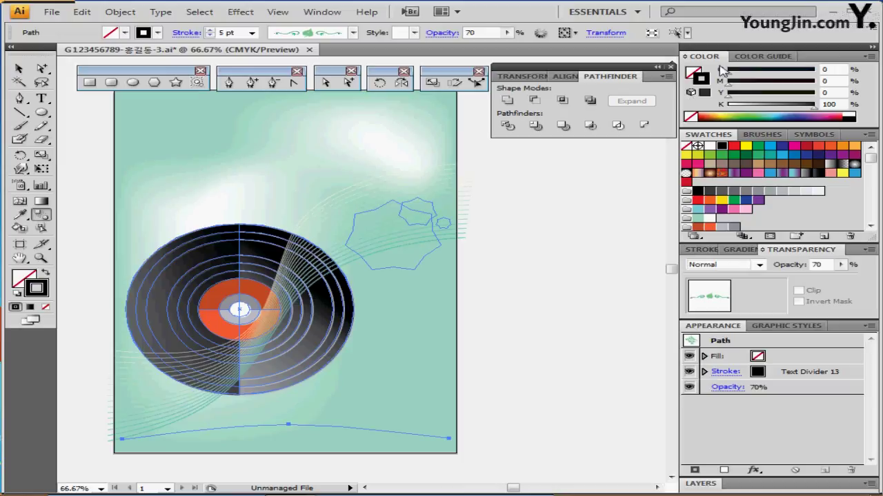
pyautogui.click(777, 106)
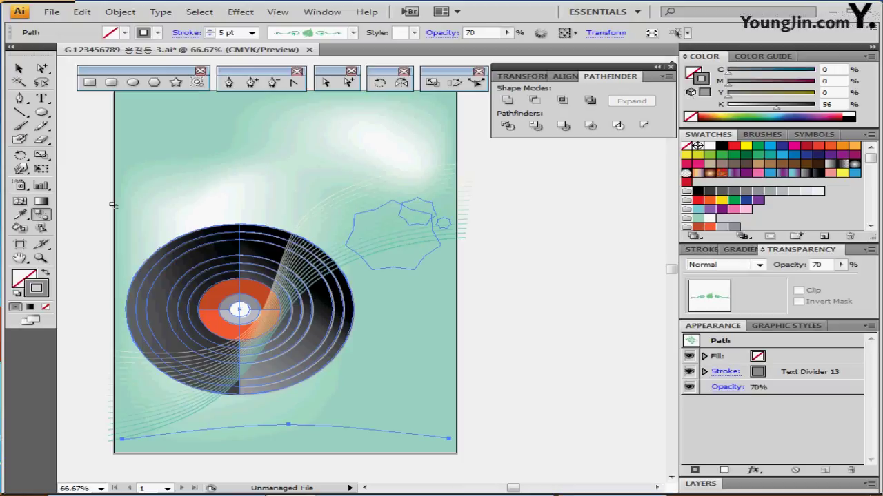
# - Load the Decorative_Text Dividers brush library and apply its green leaf divider brush to the arched path
pyautogui.scroll(-4, 374, 448)
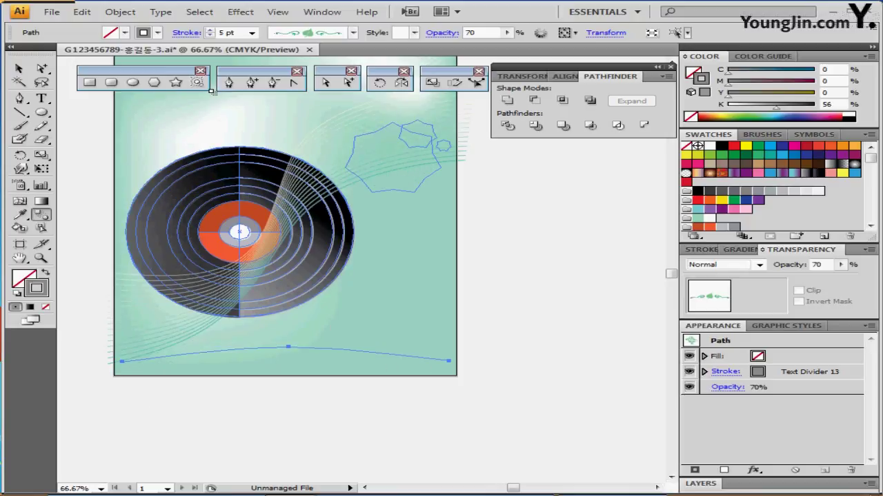
pyautogui.click(353, 33)
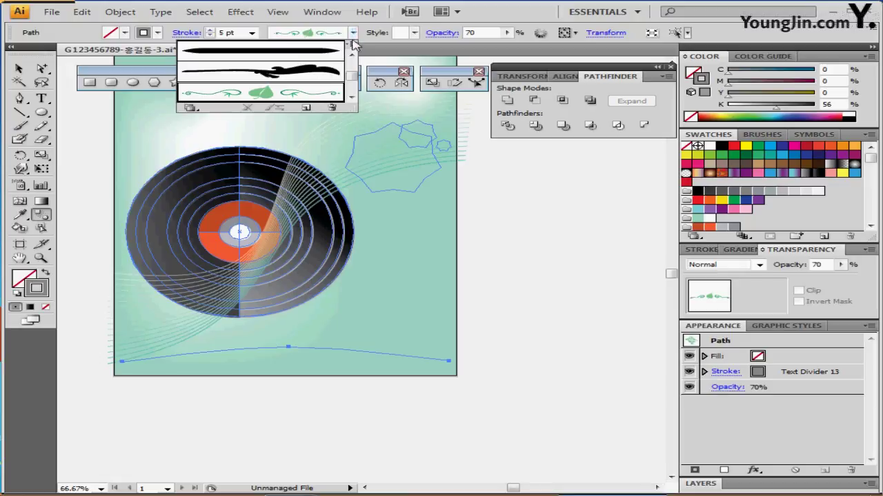
pyautogui.click(190, 109)
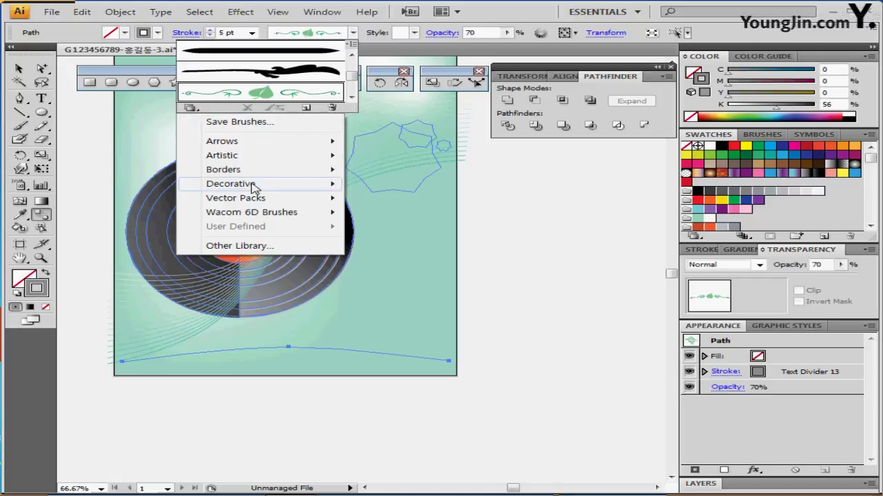
pyautogui.moveTo(253, 186)
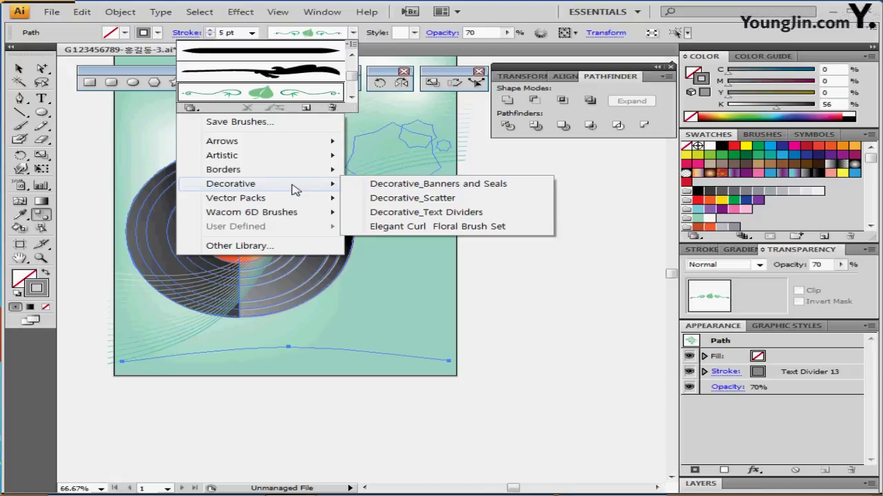
pyautogui.click(478, 219)
pyautogui.moveTo(604, 260); pyautogui.dragTo(513, 201)
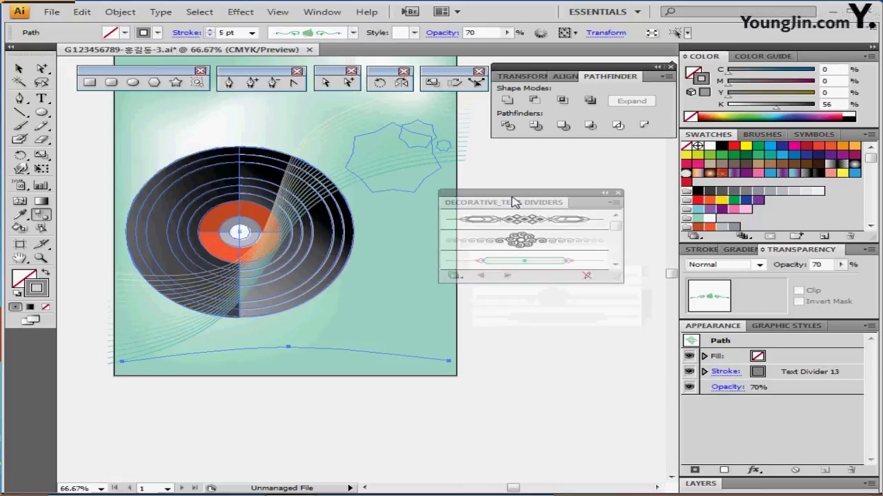
pyautogui.moveTo(623, 305)
pyautogui.mouseDown()
pyautogui.moveTo(632, 286)
pyautogui.moveTo(616, 405)
pyautogui.mouseUp()
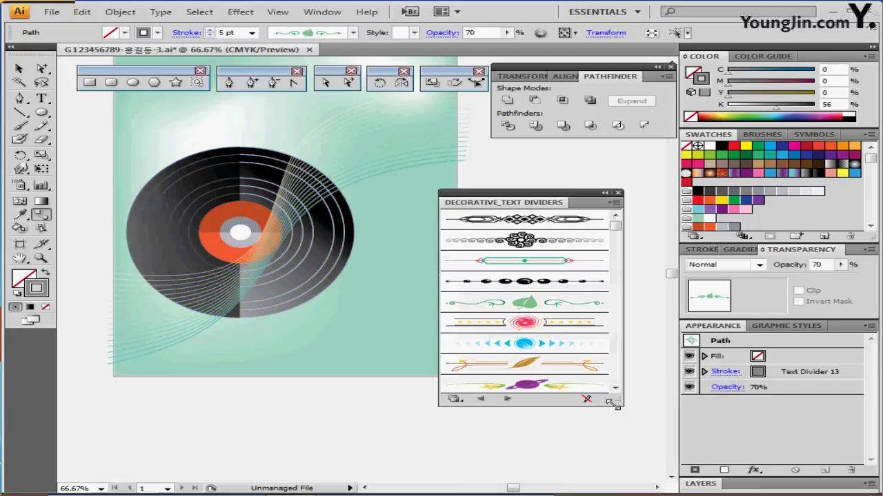
pyautogui.click(515, 305)
pyautogui.hotkey('ctrl', 'a')
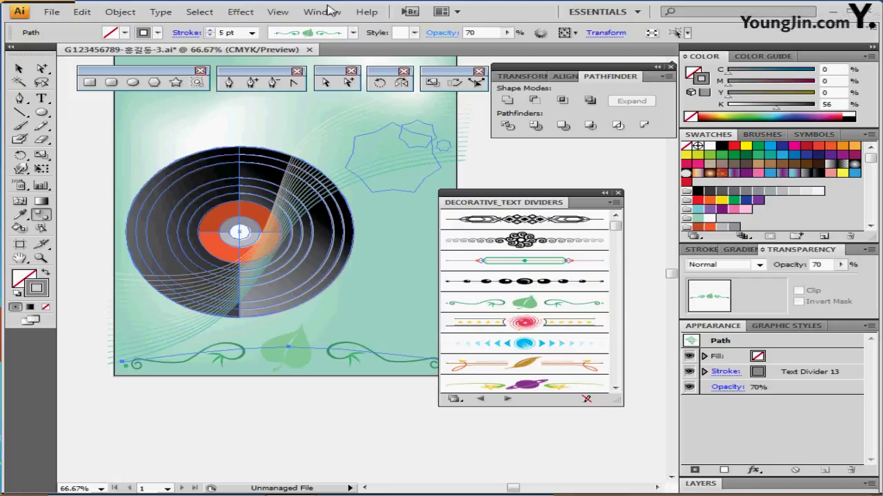
# - Check the leaf divider's stroke weight and opacity, close the brush library and deselect the path
pyautogui.click(238, 32)
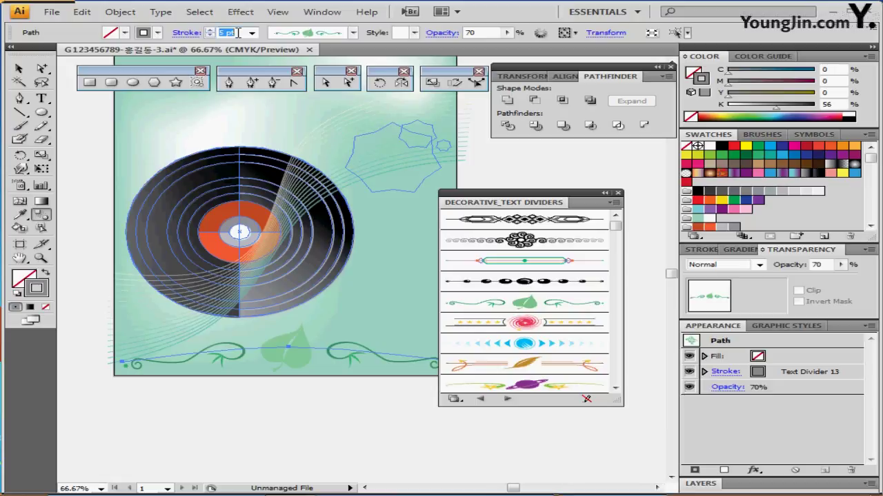
pyautogui.click(491, 32)
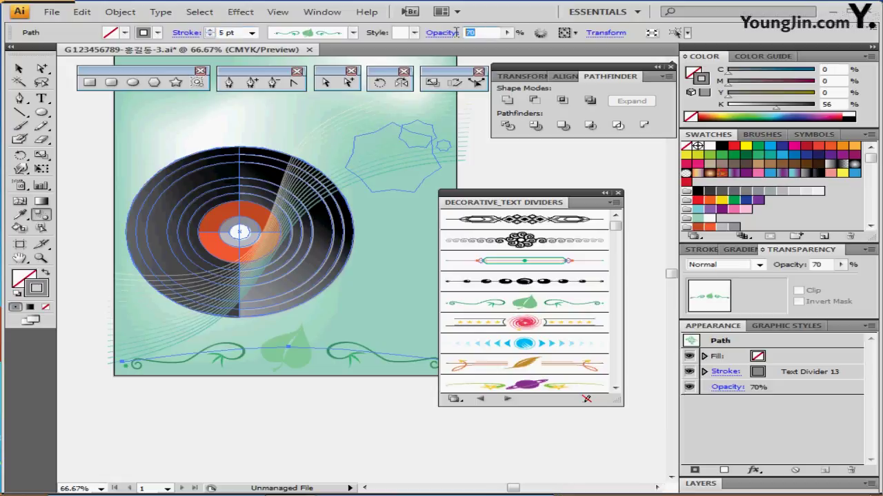
pyautogui.moveTo(568, 195); pyautogui.dragTo(590, 174)
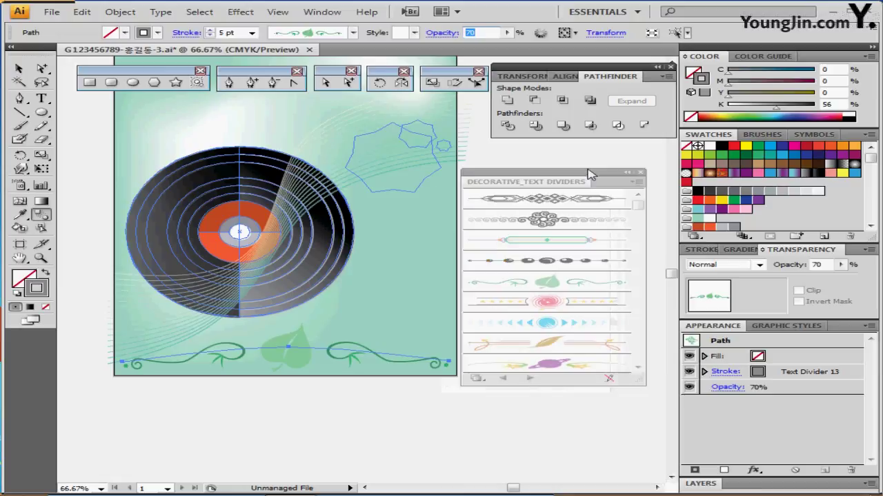
pyautogui.click(641, 172)
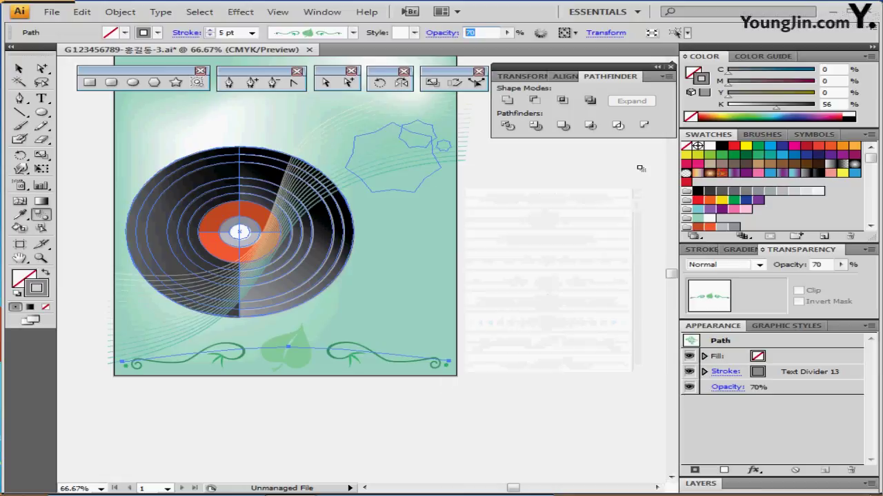
pyautogui.click(611, 213)
# - Draw a seven-pointed star with radii of 30 mm and 25 mm on the ribbon, above and right of the record
pyautogui.moveTo(499, 193); pyautogui.dragTo(480, 259)
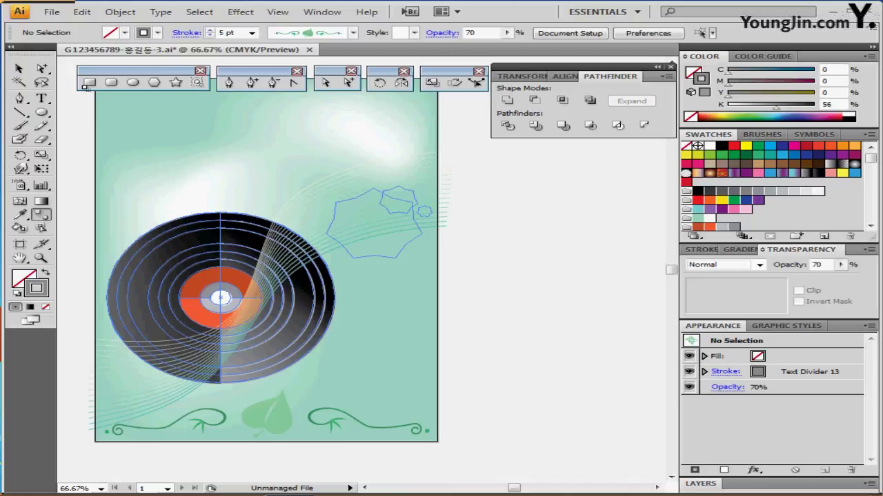
pyautogui.click(177, 82)
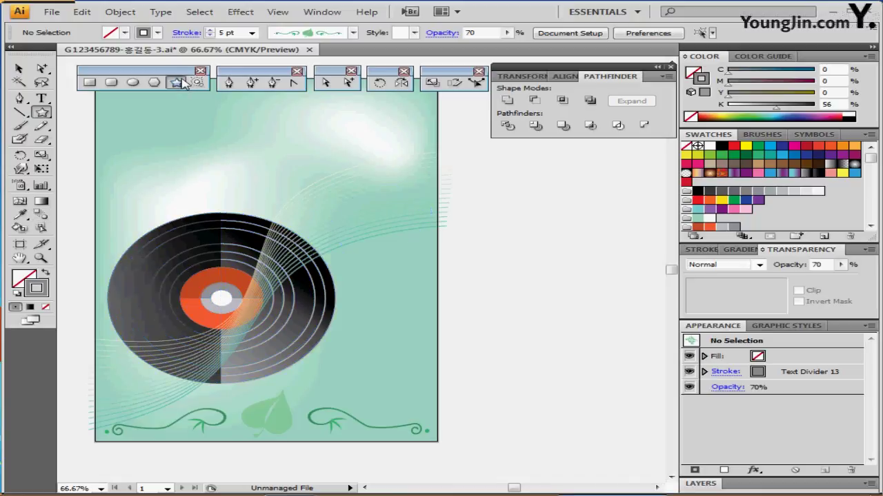
pyautogui.moveTo(267, 160); pyautogui.dragTo(235, 131)
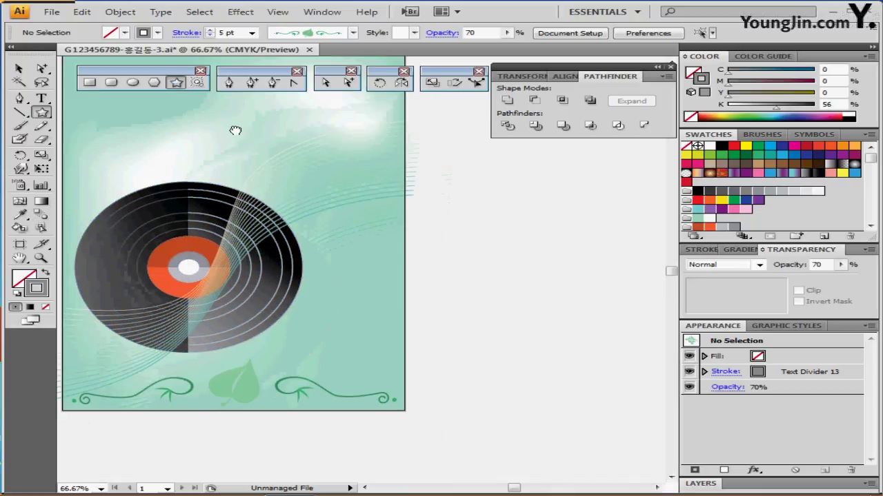
pyautogui.click(339, 170)
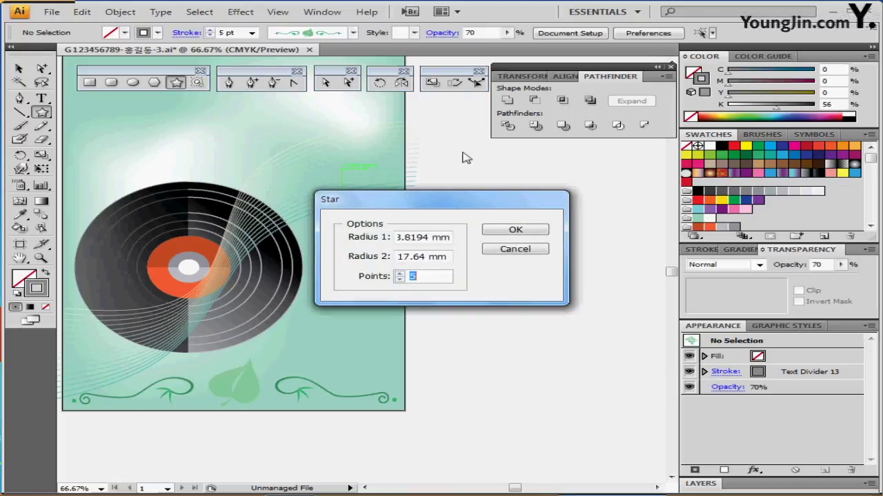
pyautogui.hotkey('shift', 'Tab')
pyautogui.hotkey('shift', 'Tab')
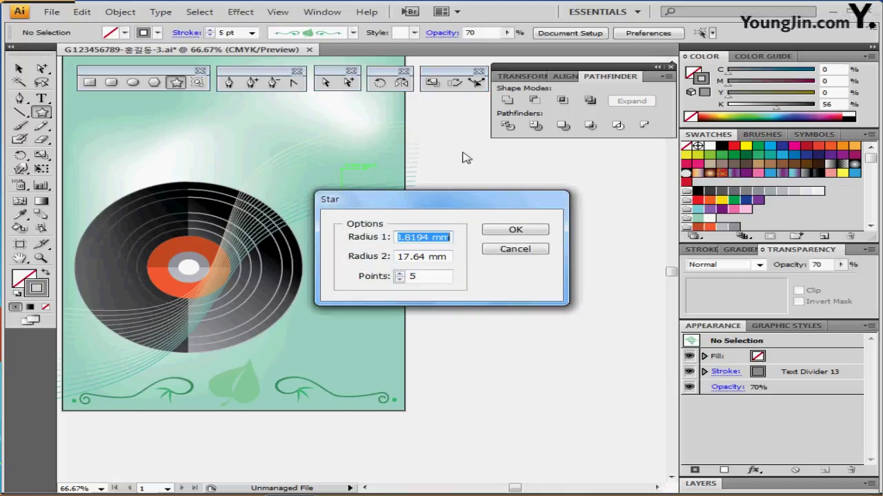
pyautogui.write('30')
pyautogui.press('Tab')
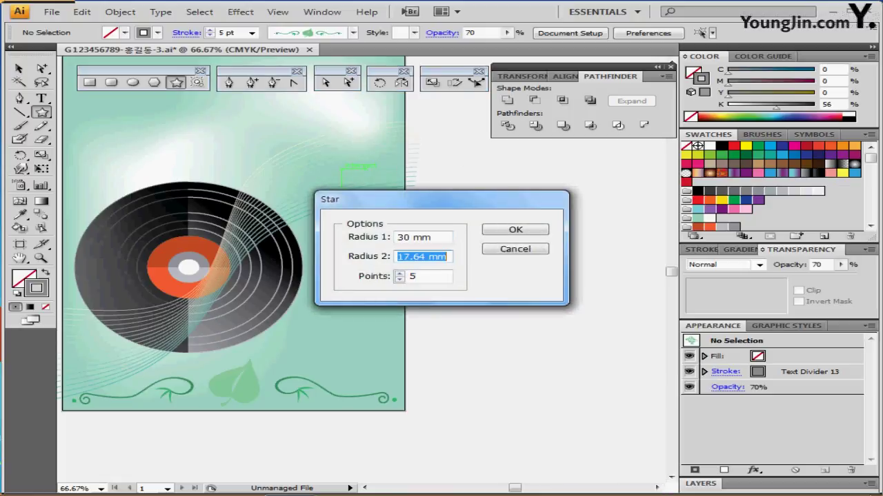
pyautogui.write('25')
pyautogui.press('Tab')
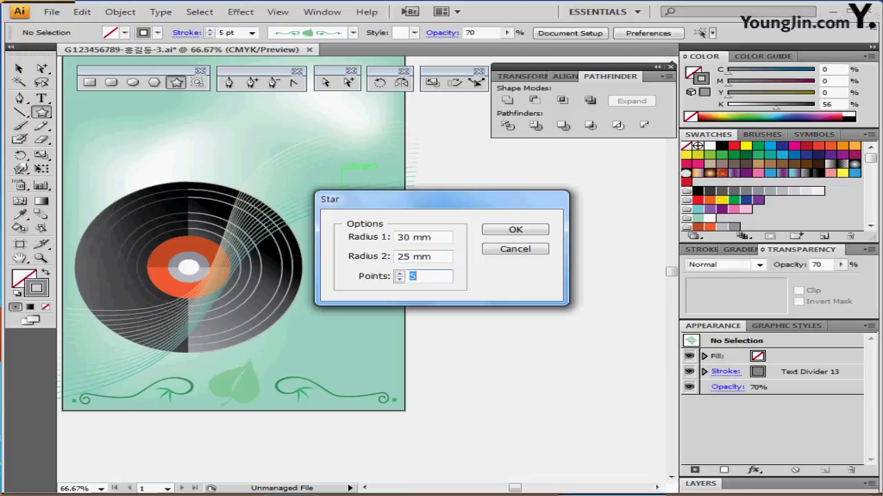
pyautogui.write('7')
pyautogui.press('Return')
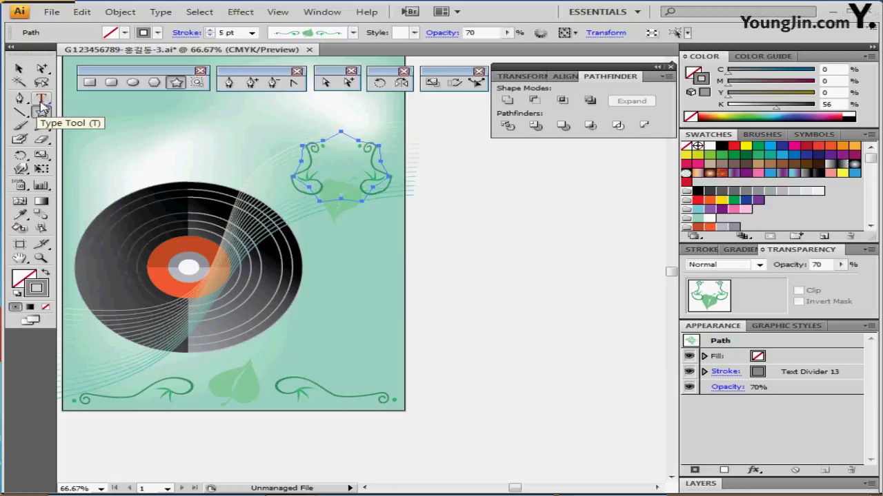
# - Restore the star's default appearance, fill it with 20% yellow and remove its stroke
pyautogui.click(15, 297)
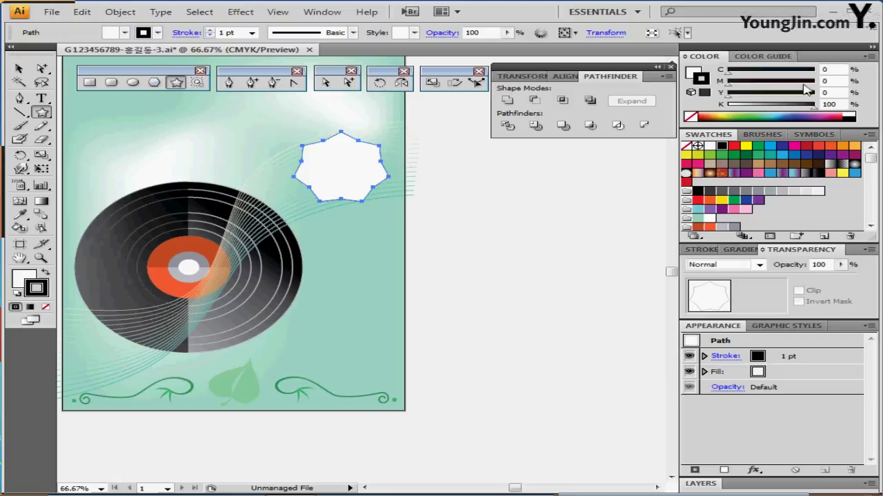
pyautogui.click(704, 72)
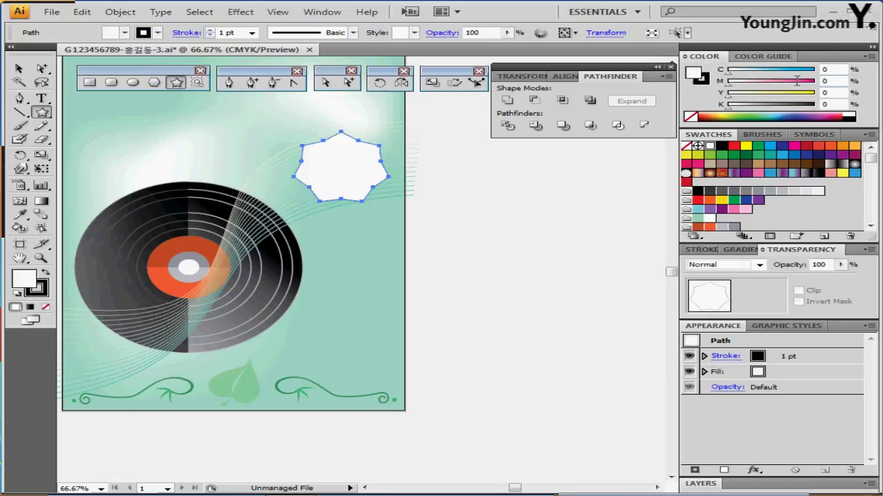
pyautogui.doubleClick(824, 92)
pyautogui.press('Return')
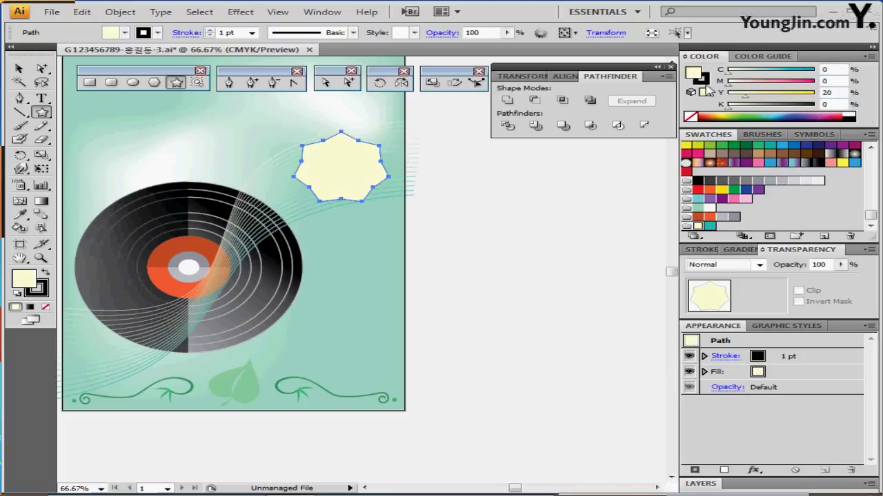
pyautogui.click(705, 85)
pyautogui.click(690, 117)
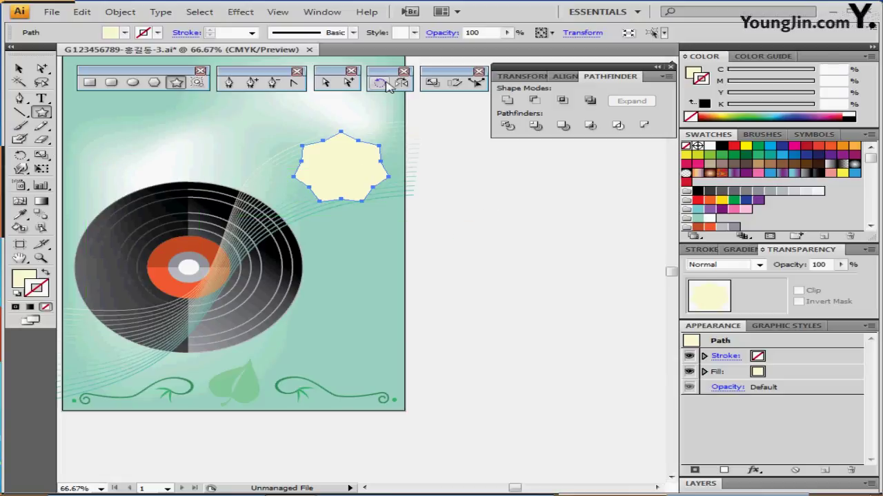
# - Make a uniformly scaled 40% copy of the star and repeat the transformation for a smaller third star
pyautogui.doubleClick(432, 82)
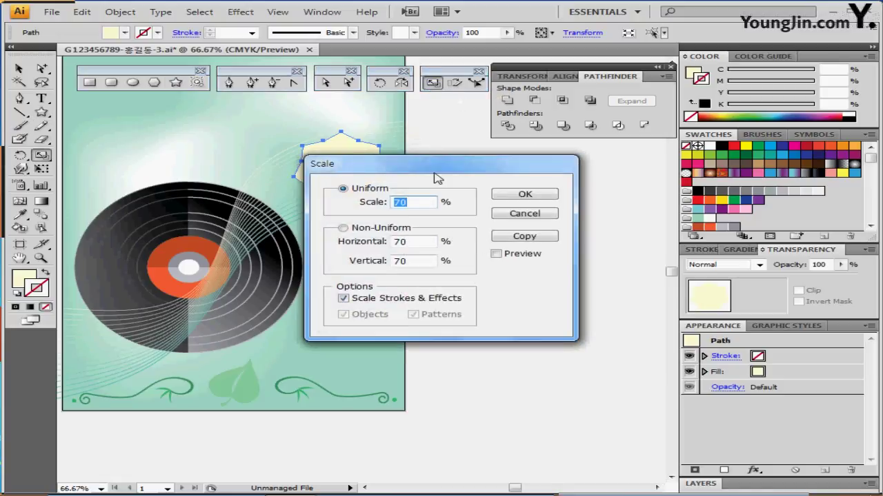
pyautogui.moveTo(461, 170); pyautogui.dragTo(555, 194)
pyautogui.write('4')
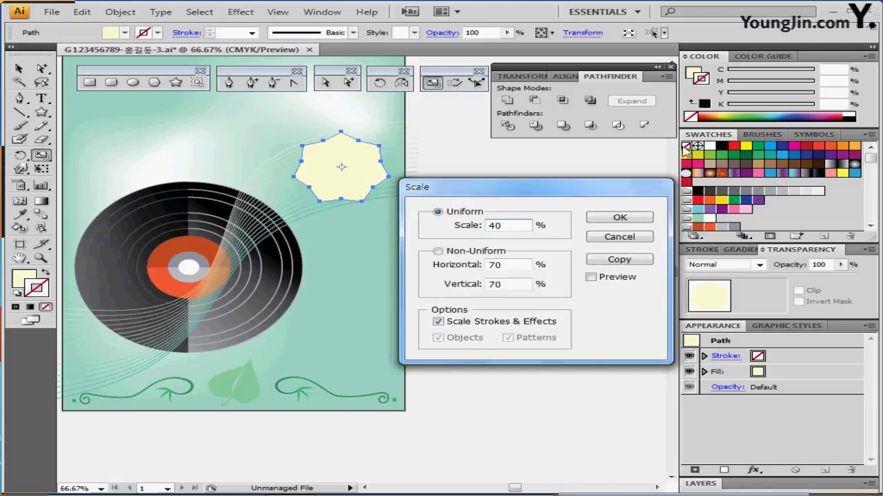
pyautogui.click(617, 264)
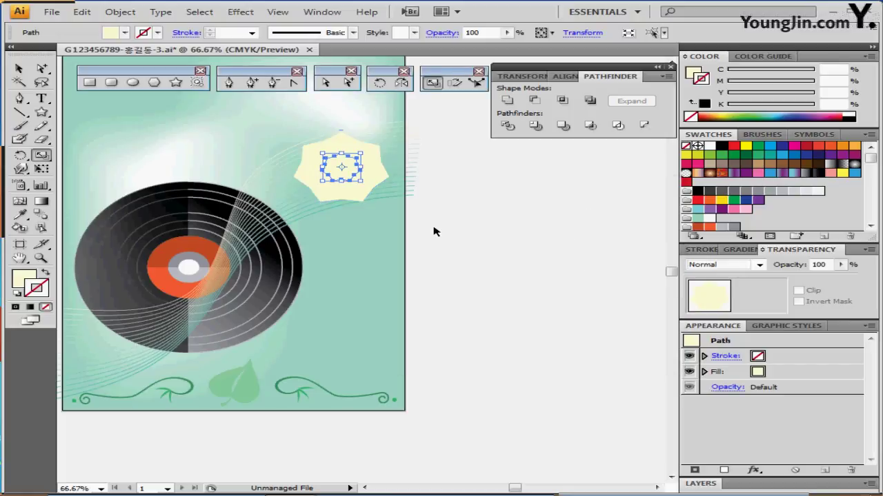
pyautogui.hotkey('ctrl', 'd')
pyautogui.hotkey('ctrl', 'd')
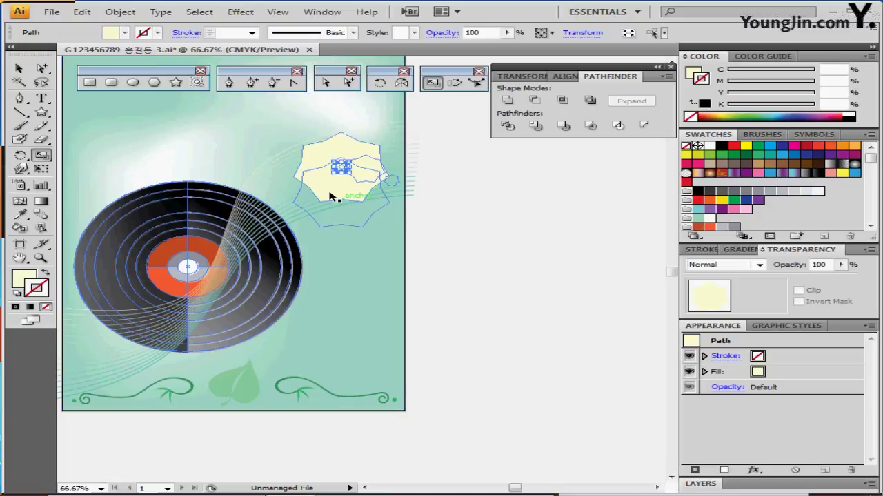
# - Move the large star down, the medium star to its upper-right corner and the smallest star just outside its right side
pyautogui.moveTo(334, 191); pyautogui.dragTo(335, 224)
pyautogui.click(335, 224)
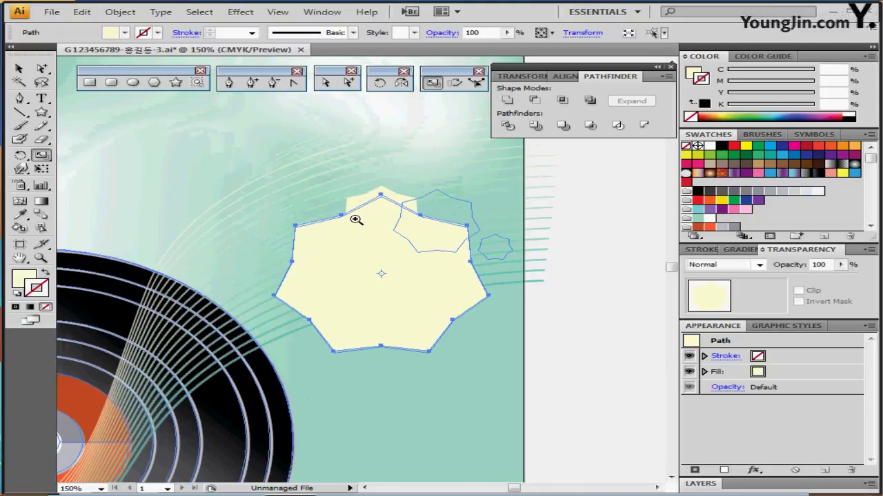
pyautogui.moveTo(347, 299); pyautogui.dragTo(351, 303)
pyautogui.click(472, 212)
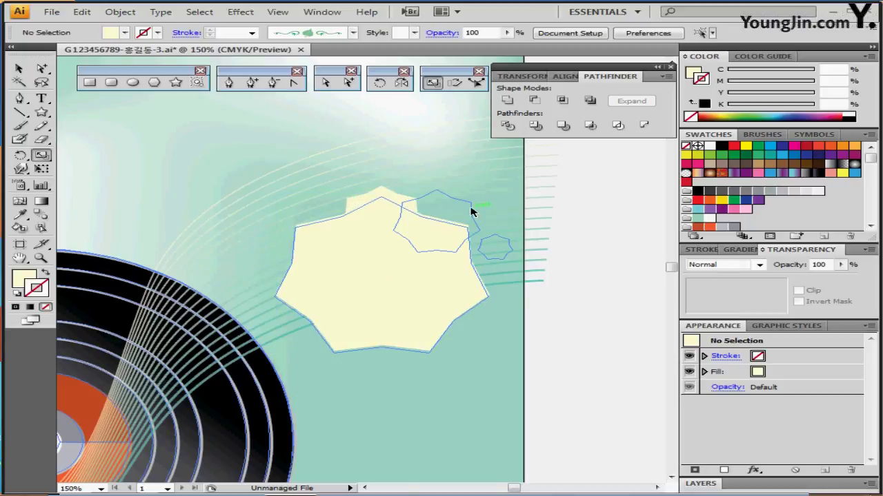
pyautogui.moveTo(393, 197); pyautogui.dragTo(444, 199)
pyautogui.hotkey('ctrl', 'y')
pyautogui.click(381, 229)
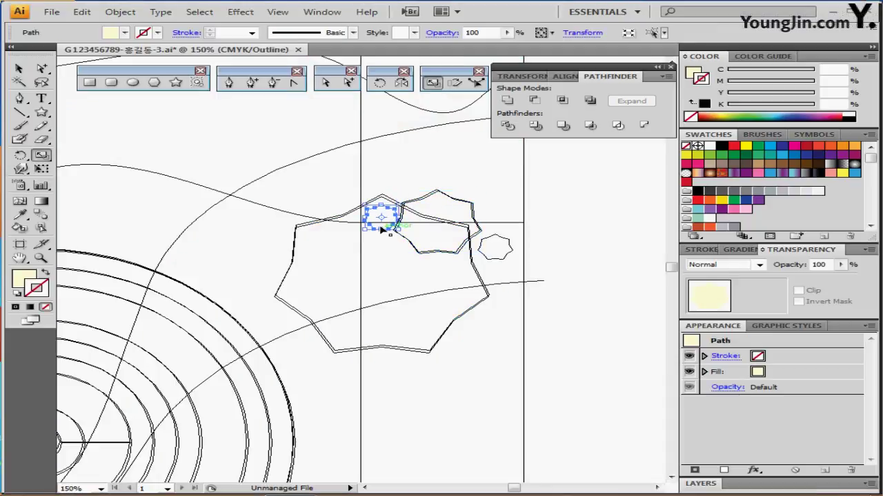
pyautogui.hotkey('ctrl', 'y')
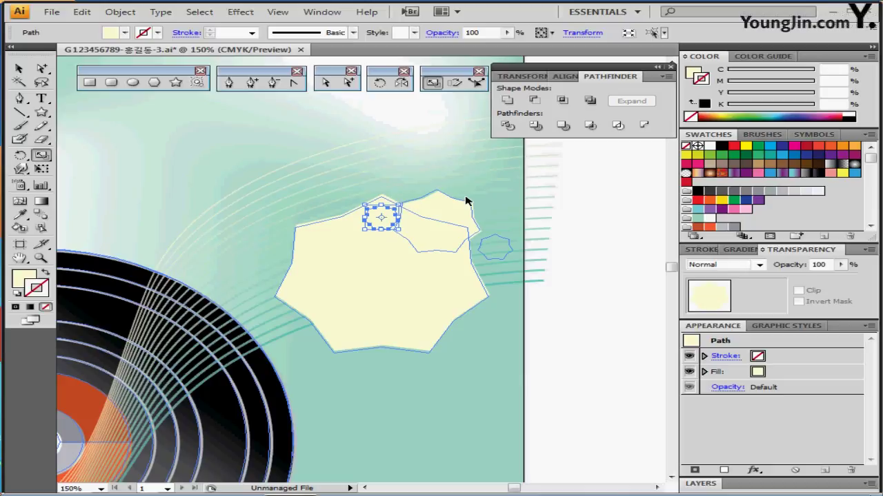
pyautogui.moveTo(381, 216); pyautogui.dragTo(500, 253)
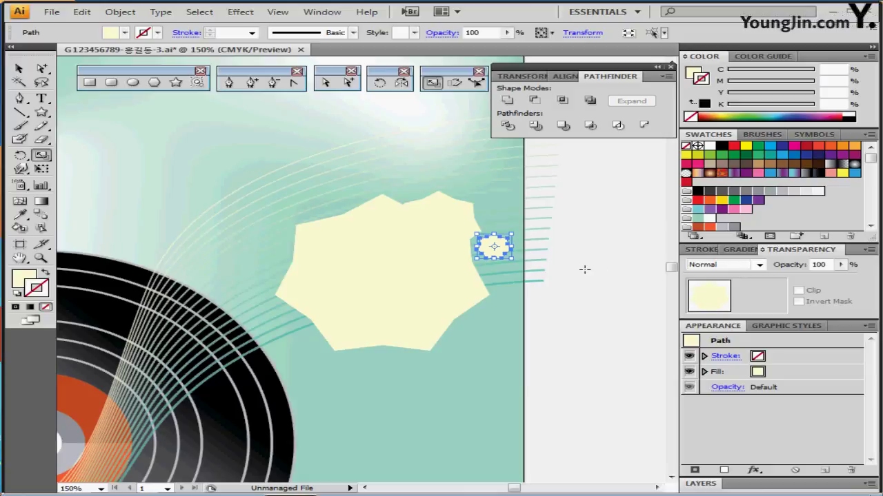
pyautogui.press('a')
pyautogui.press('v')
pyautogui.keyDown('shift'); pyautogui.click(346, 297); pyautogui.keyUp('shift')
pyautogui.click(351, 295)
pyautogui.press('r')
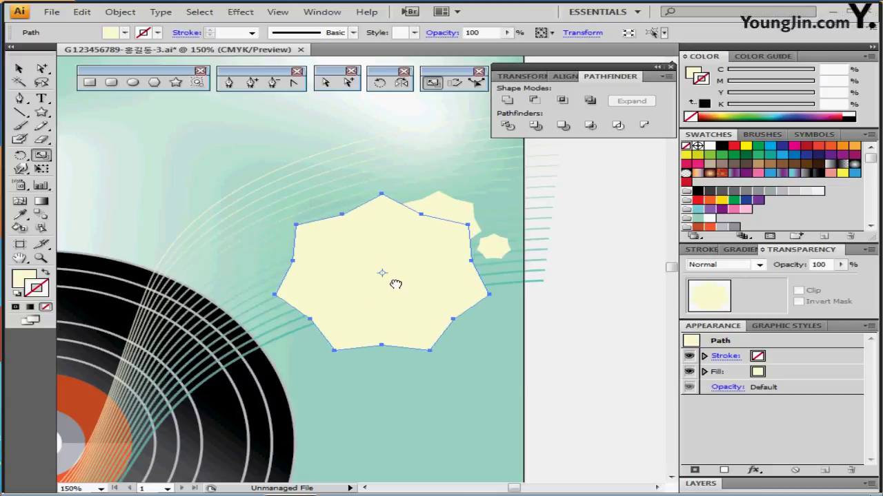
# - Fill the medium star with 50% magenta and 30% yellow
pyautogui.moveTo(393, 282); pyautogui.dragTo(408, 256)
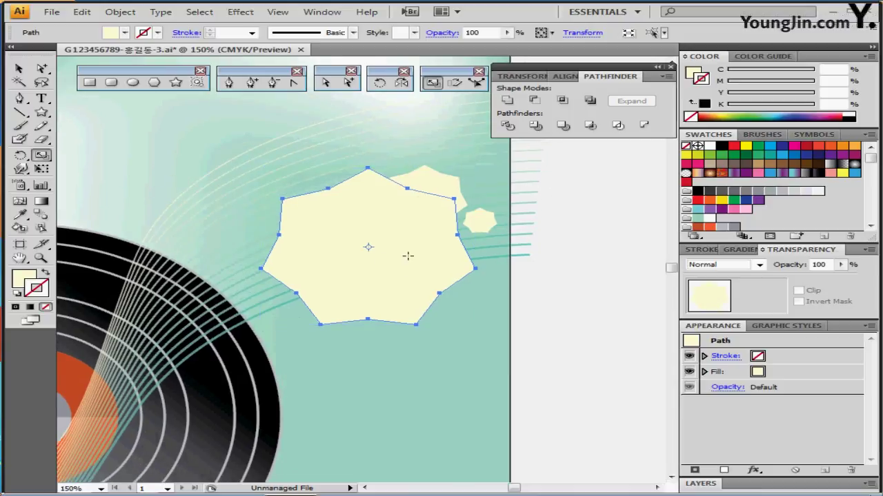
pyautogui.keyDown('ctrl'); pyautogui.click(429, 187); pyautogui.keyUp('ctrl')
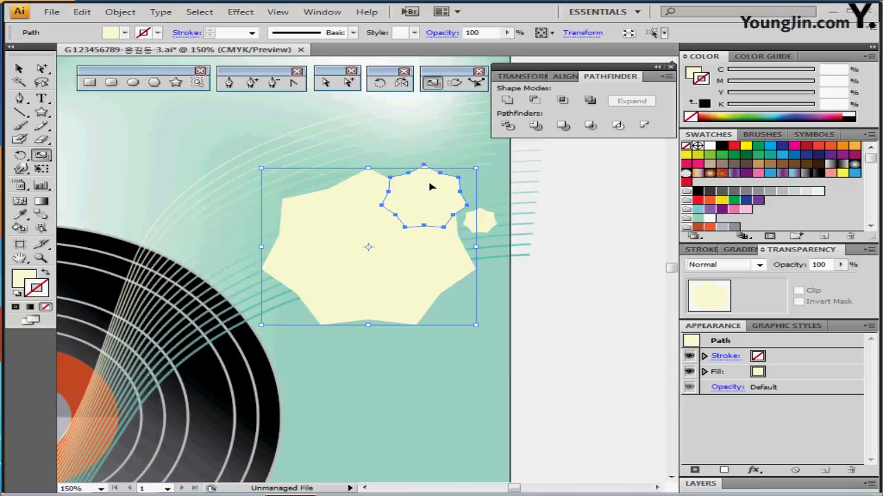
pyautogui.click(692, 73)
pyautogui.click(833, 81)
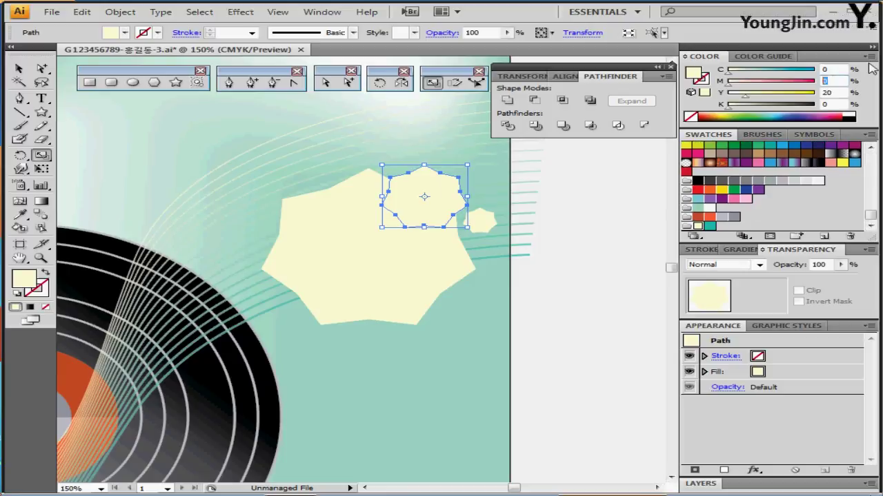
pyautogui.write('50')
pyautogui.press('Tab')
pyautogui.write('30')
pyautogui.press('Return')
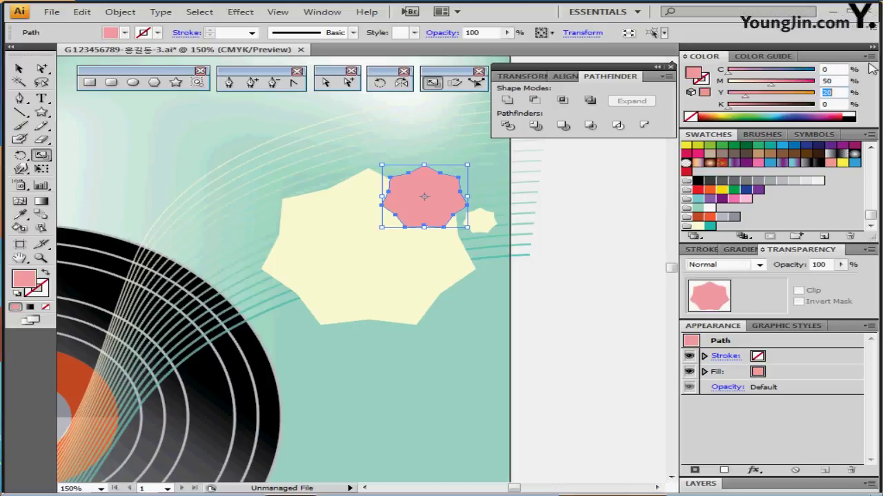
# - Set the smallest star's fill to 80% yellow
pyautogui.click(481, 221)
pyautogui.click(843, 92)
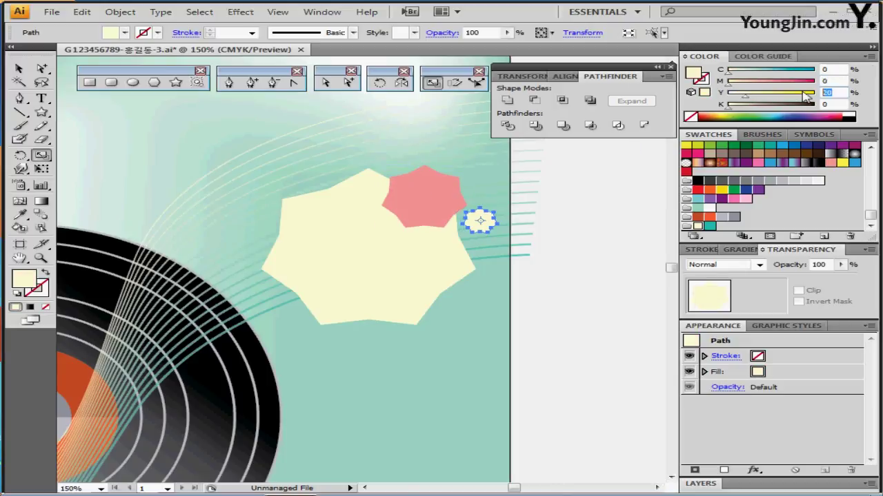
pyautogui.write('80')
pyautogui.press('Return')
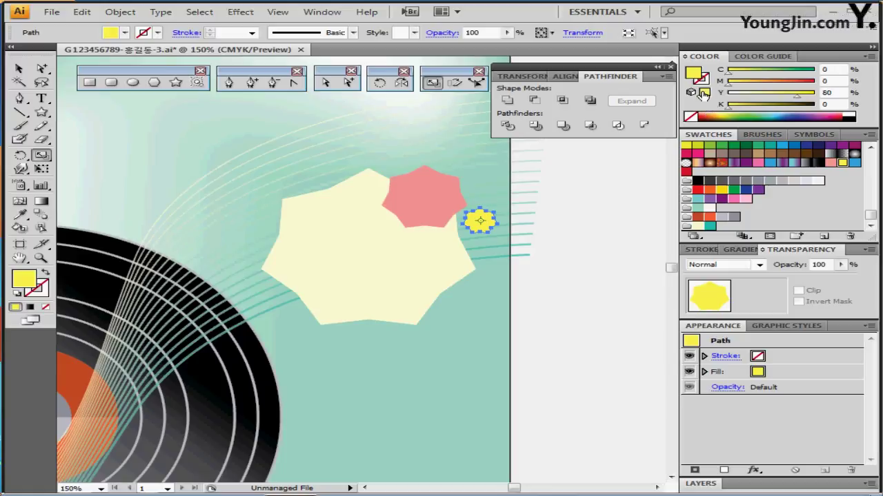
# - Spray five bird (새) symbols: two above the record, one on it, one at its lower right and one below left; remove any extra bird
pyautogui.keyDown('ctrl'); pyautogui.keyDown('alt'); pyautogui.click(386, 295); pyautogui.keyUp('alt'); pyautogui.keyUp('ctrl')
pyautogui.keyDown('ctrl'); pyautogui.keyDown('alt'); pyautogui.click(345, 305); pyautogui.keyUp('alt'); pyautogui.keyUp('ctrl')
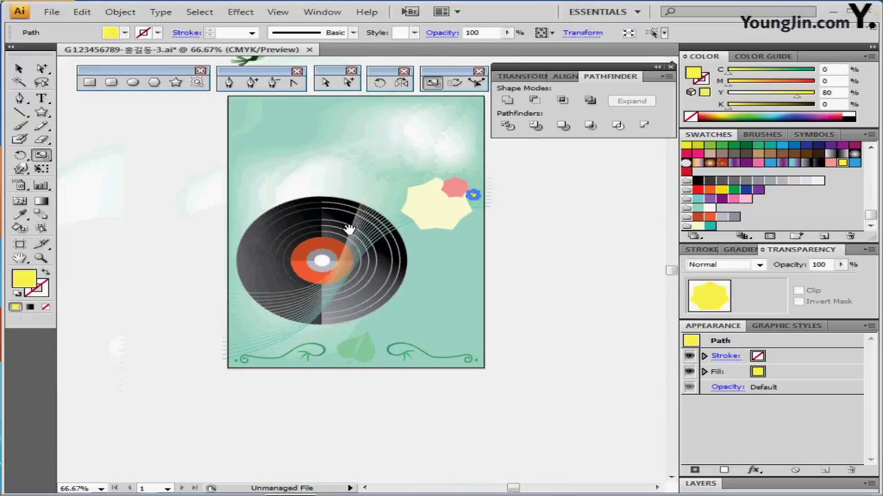
pyautogui.moveTo(350, 230)
pyautogui.mouseDown()
pyautogui.moveTo(279, 286)
pyautogui.moveTo(326, 223)
pyautogui.moveTo(306, 230)
pyautogui.moveTo(318, 213)
pyautogui.moveTo(296, 200)
pyautogui.mouseUp()
pyautogui.hotkey('shift', 's')
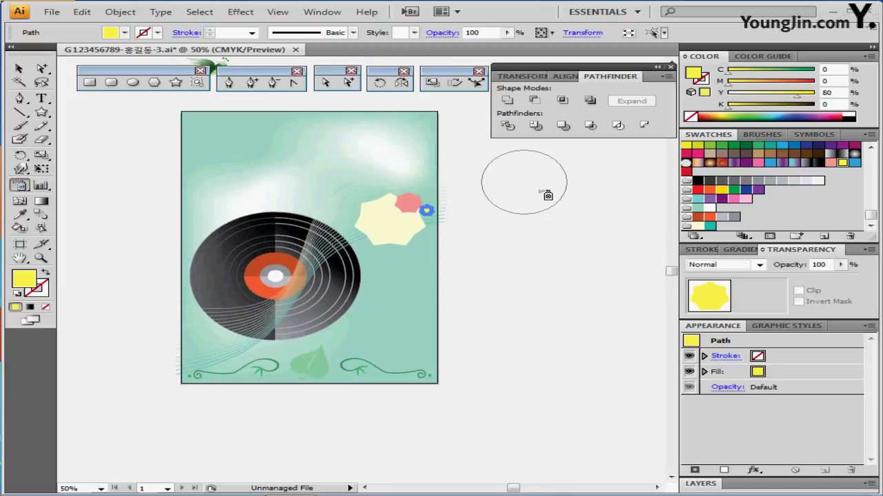
pyautogui.click(815, 134)
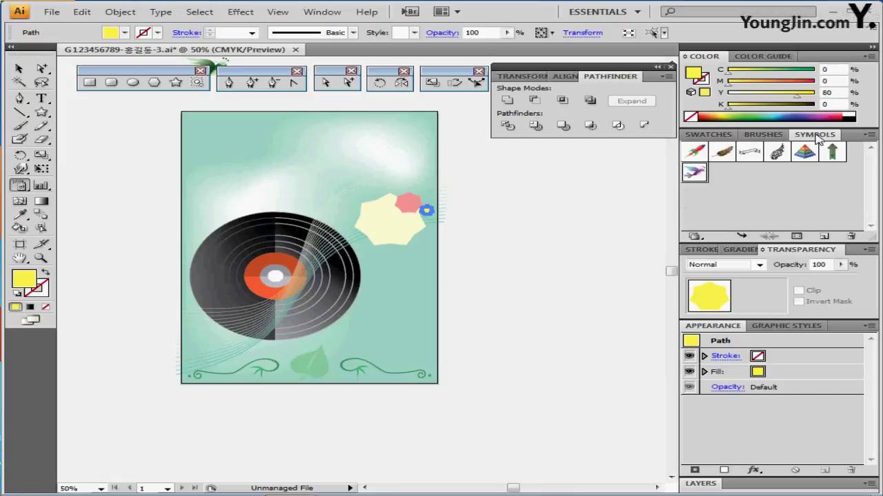
pyautogui.click(694, 174)
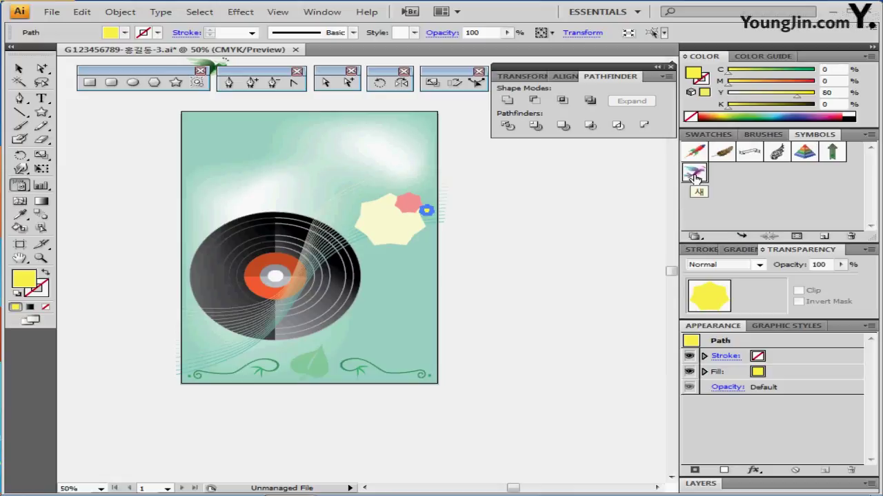
pyautogui.click(238, 186)
pyautogui.click(354, 178)
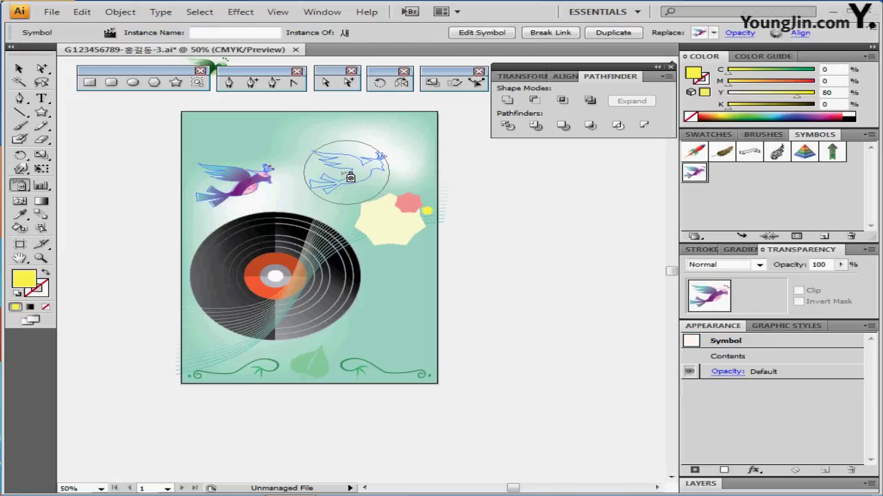
pyautogui.moveTo(258, 303); pyautogui.dragTo(238, 353)
pyautogui.click(393, 306)
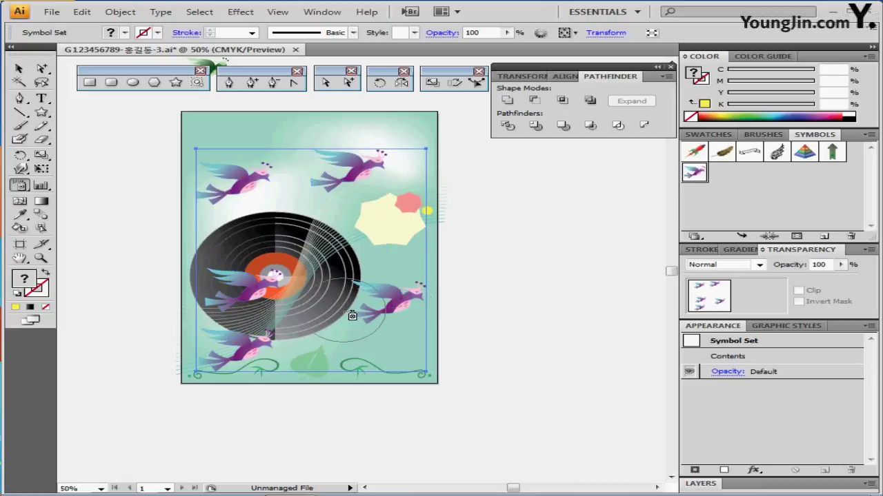
pyautogui.moveTo(379, 312); pyautogui.dragTo(364, 318)
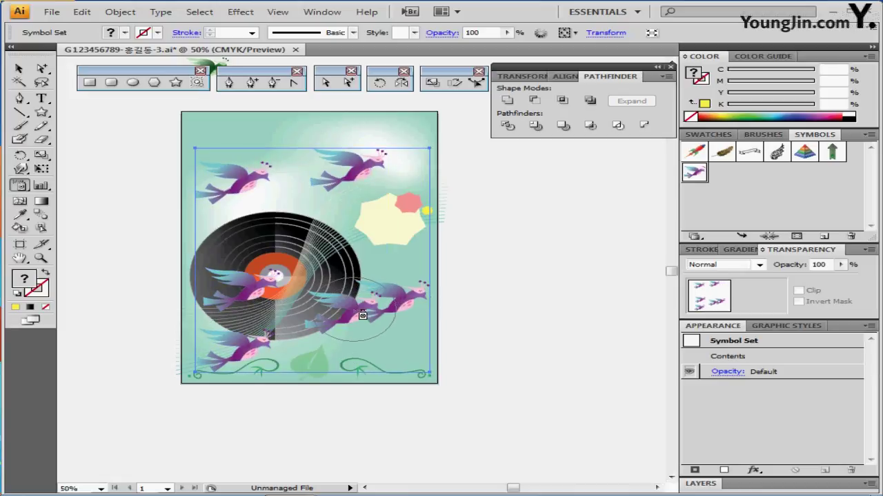
pyautogui.keyDown('alt'); pyautogui.click(361, 318); pyautogui.keyUp('alt')
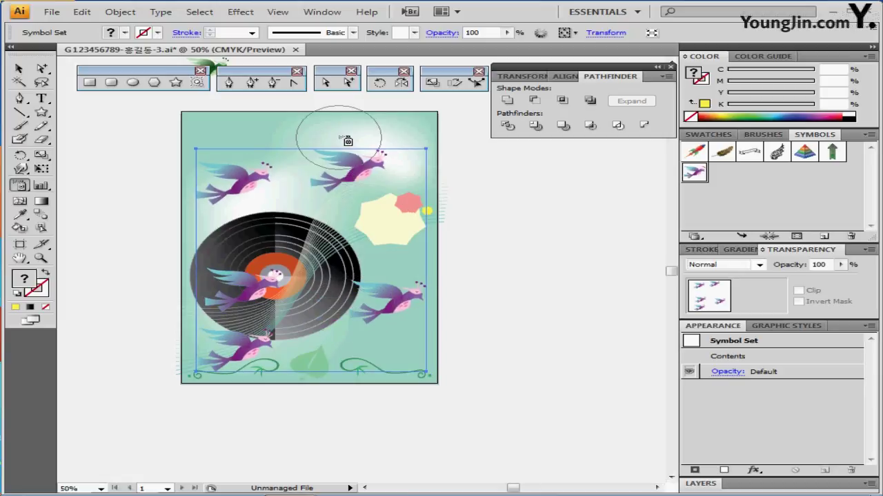
# - Detach the symbolism tools and use the Symbol Sizer to shrink the upper-right and lower-left birds
pyautogui.moveTo(20, 186); pyautogui.dragTo(199, 205)
pyautogui.moveTo(138, 185); pyautogui.dragTo(173, 120)
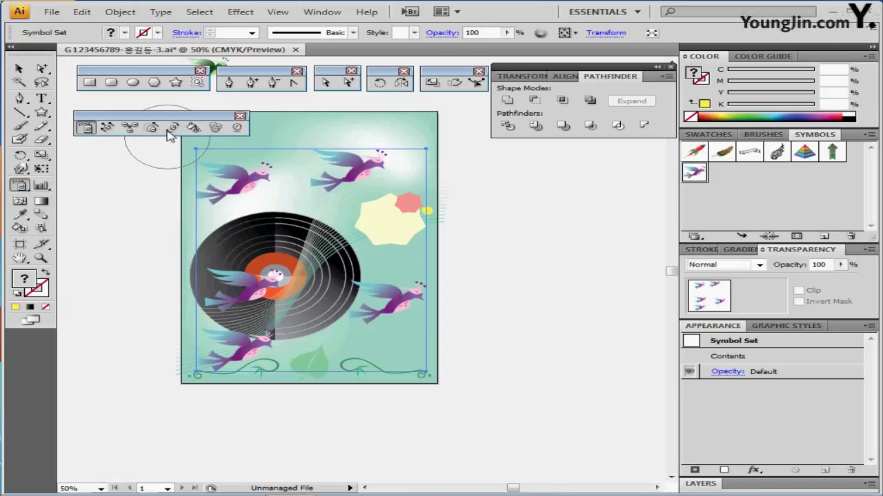
pyautogui.click(152, 127)
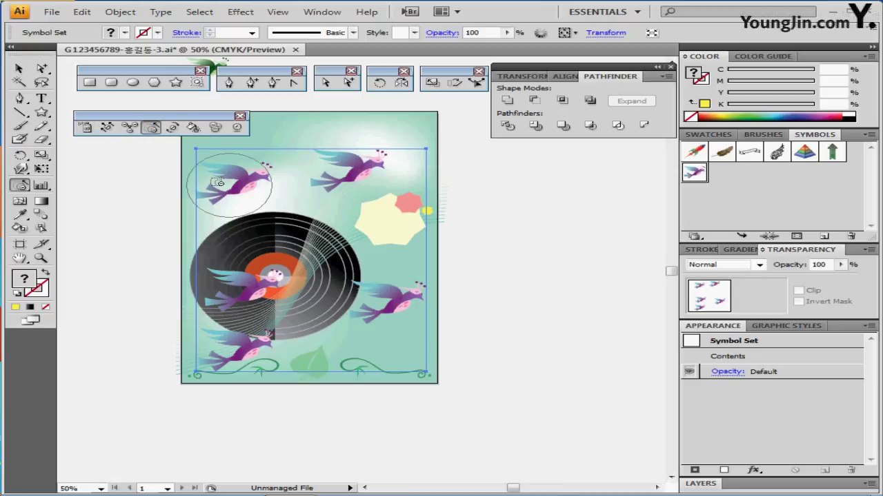
pyautogui.click(354, 174)
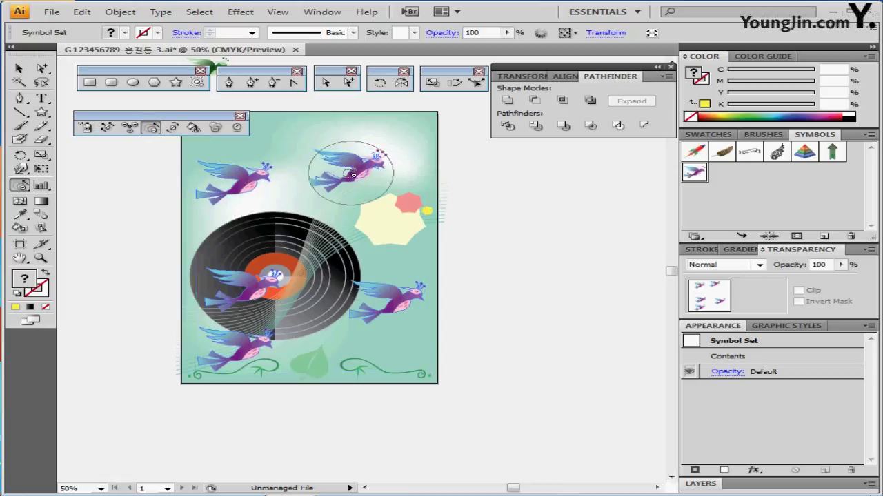
pyautogui.keyDown('alt'); pyautogui.click(354, 178); pyautogui.keyUp('alt')
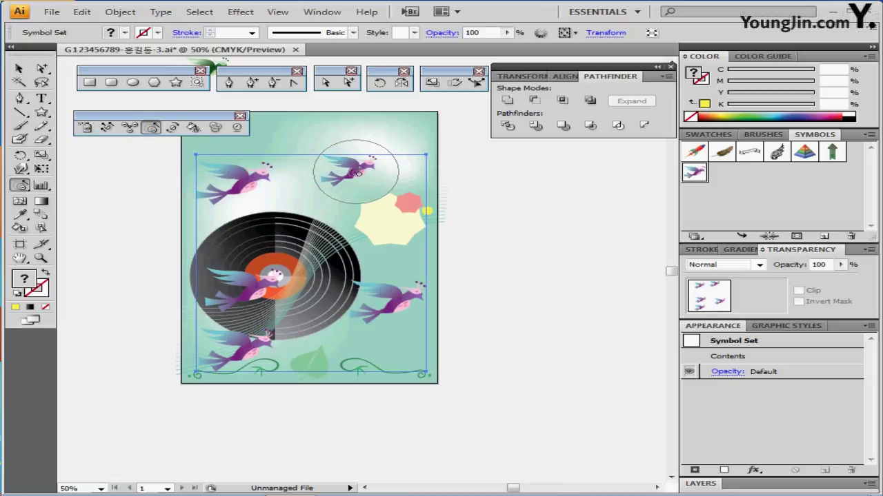
pyautogui.keyDown('alt'); pyautogui.click(241, 353); pyautogui.keyUp('alt')
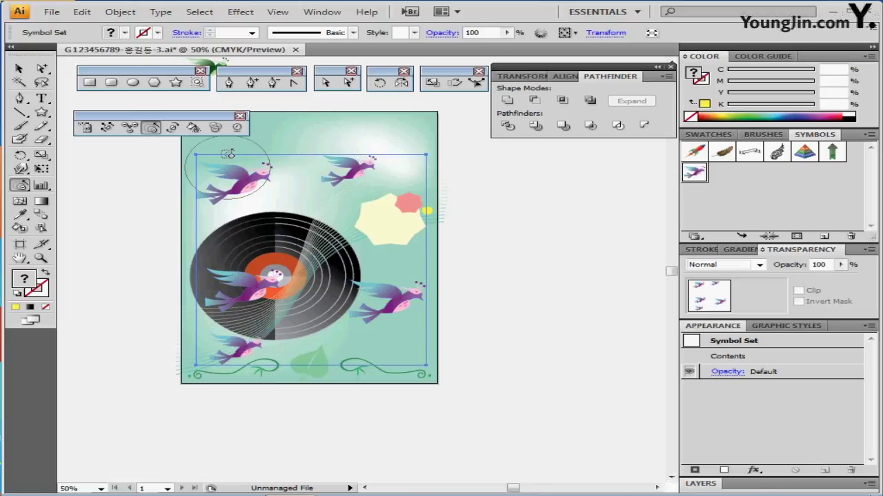
# - Use the Symbol Shifter to nudge the upper-right bird up and left and adjust the three lower birds' positions
pyautogui.click(107, 128)
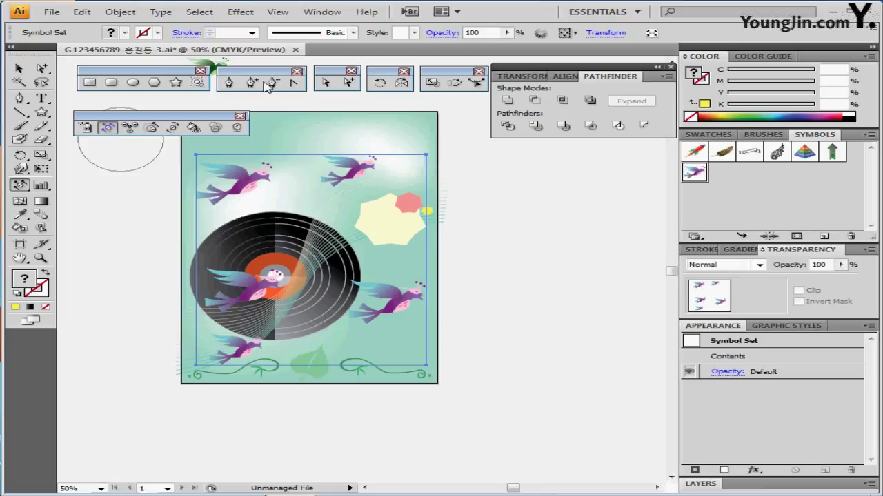
pyautogui.moveTo(359, 172)
pyautogui.mouseDown()
pyautogui.moveTo(310, 160)
pyautogui.moveTo(324, 169)
pyautogui.mouseUp()
pyautogui.moveTo(257, 255); pyautogui.dragTo(250, 270)
pyautogui.moveTo(246, 353); pyautogui.dragTo(231, 355)
pyautogui.moveTo(390, 300); pyautogui.dragTo(394, 325)
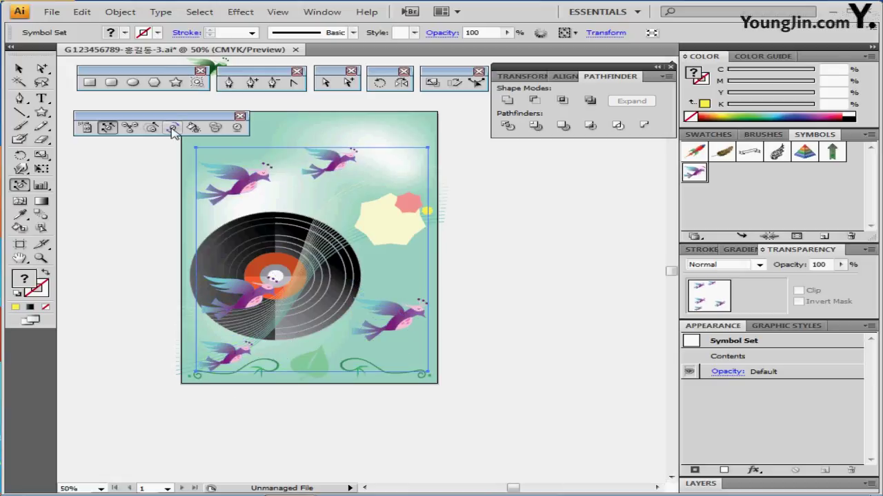
# - Rotate the upper-right bird clockwise with the Symbol Spinner so that it points downward
pyautogui.click(172, 128)
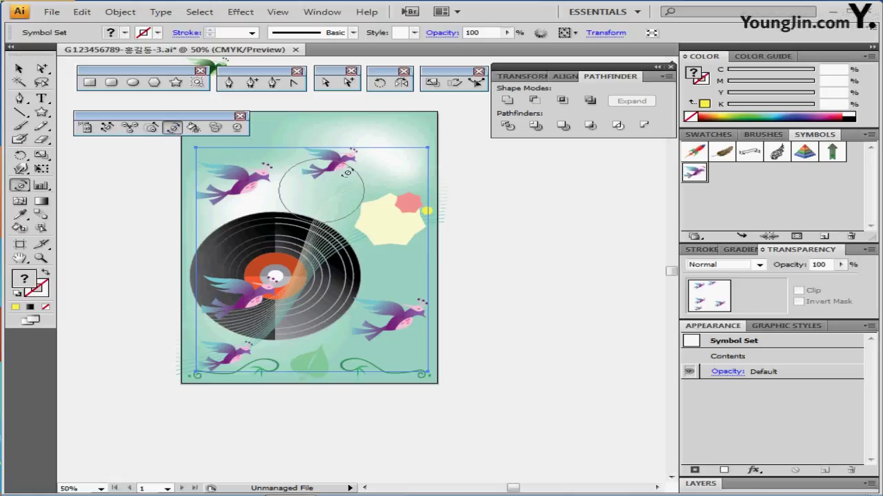
pyautogui.moveTo(346, 172)
pyautogui.mouseDown()
pyautogui.moveTo(344, 165)
pyautogui.moveTo(349, 186)
pyautogui.moveTo(345, 171)
pyautogui.moveTo(348, 178)
pyautogui.mouseUp()
pyautogui.moveTo(400, 313)
pyautogui.mouseDown()
pyautogui.moveTo(362, 265)
pyautogui.moveTo(369, 319)
pyautogui.mouseUp()
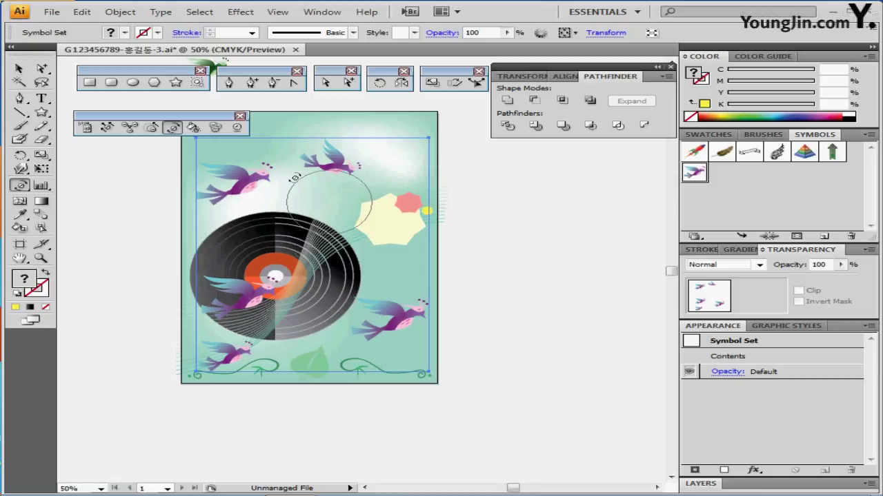
# - Stain the lower-left bird green (C 85, M 10, Y 100, K 10) with the Symbol Stainer
pyautogui.click(194, 128)
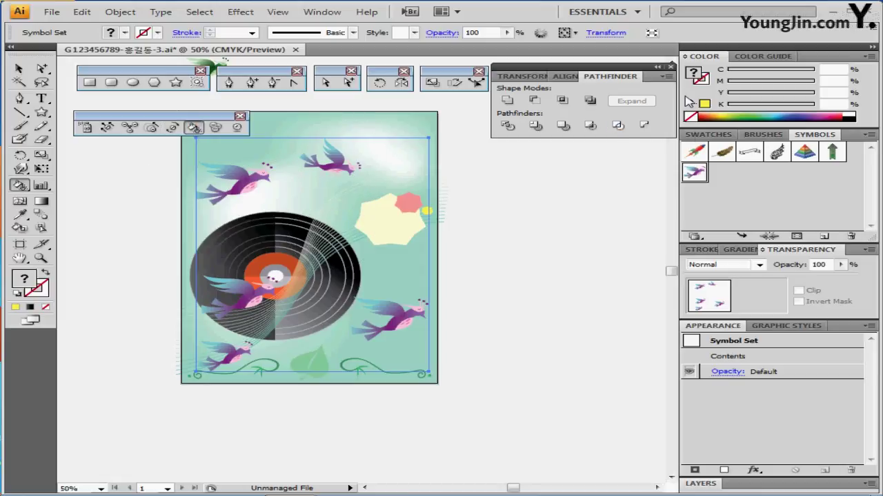
pyautogui.click(708, 135)
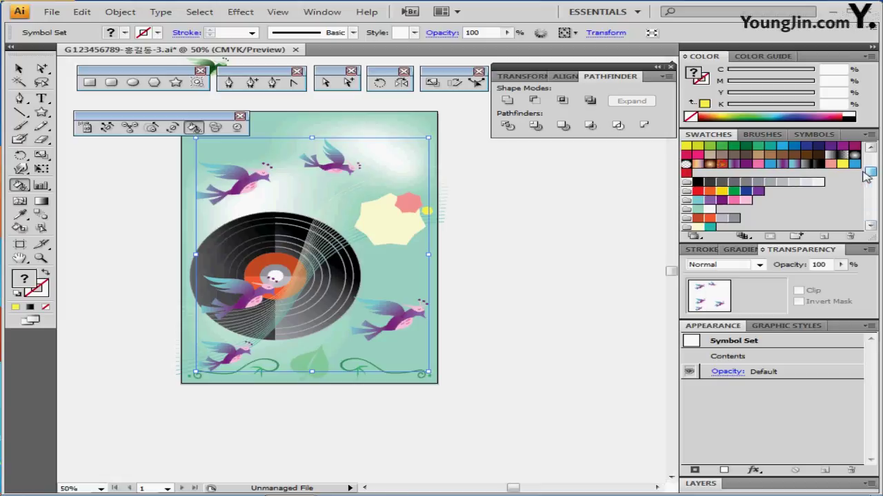
pyautogui.scroll(1, 870, 193)
pyautogui.click(733, 154)
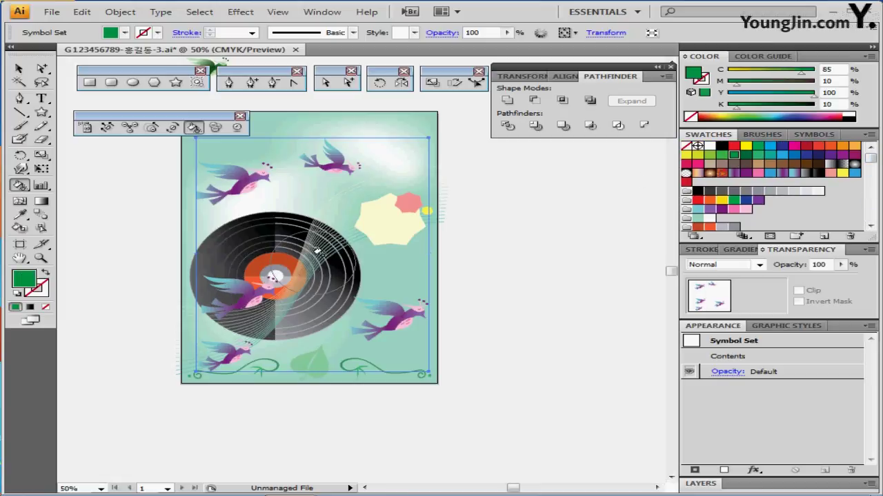
pyautogui.click(233, 353)
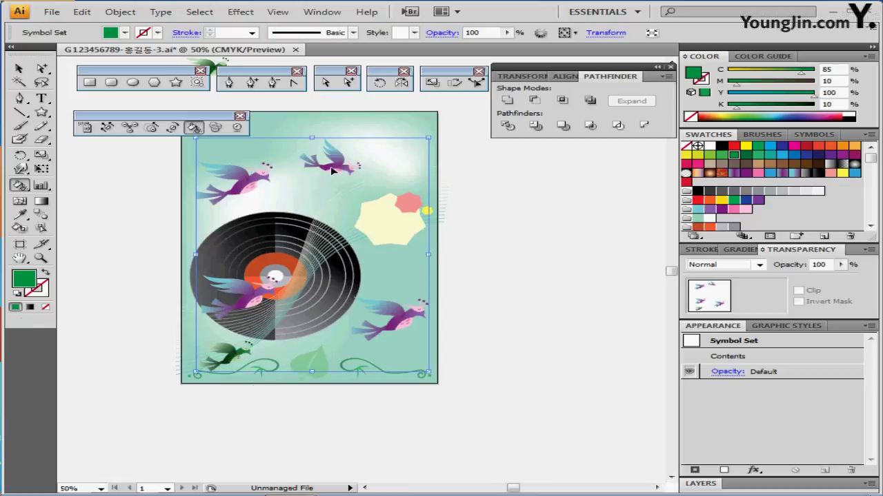
# - Delete the sprayed bird set and put the differently coloured, rotated bird set in its place over the record
pyautogui.click(346, 123)
pyautogui.press('Delete')
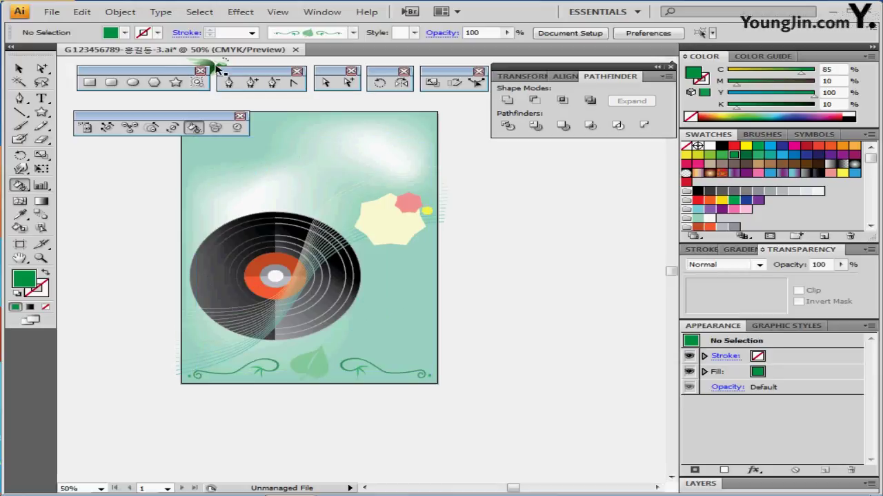
pyautogui.moveTo(219, 63); pyautogui.dragTo(211, 360)
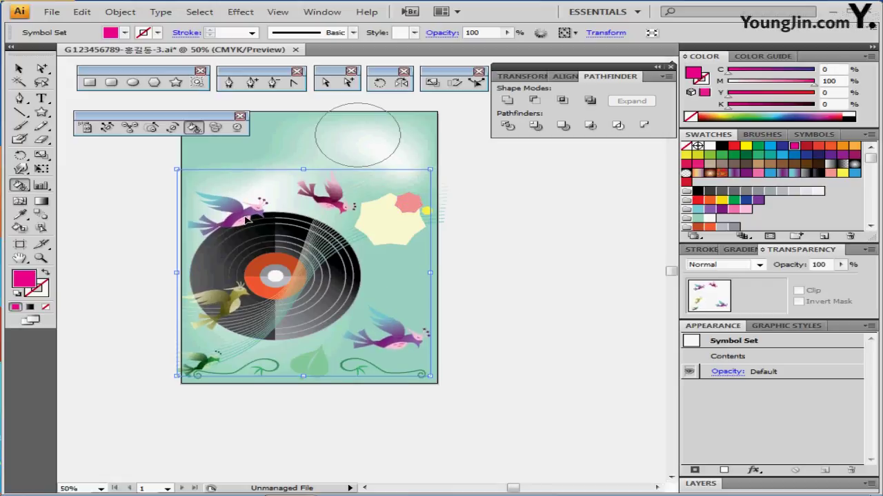
pyautogui.moveTo(244, 219); pyautogui.dragTo(244, 216)
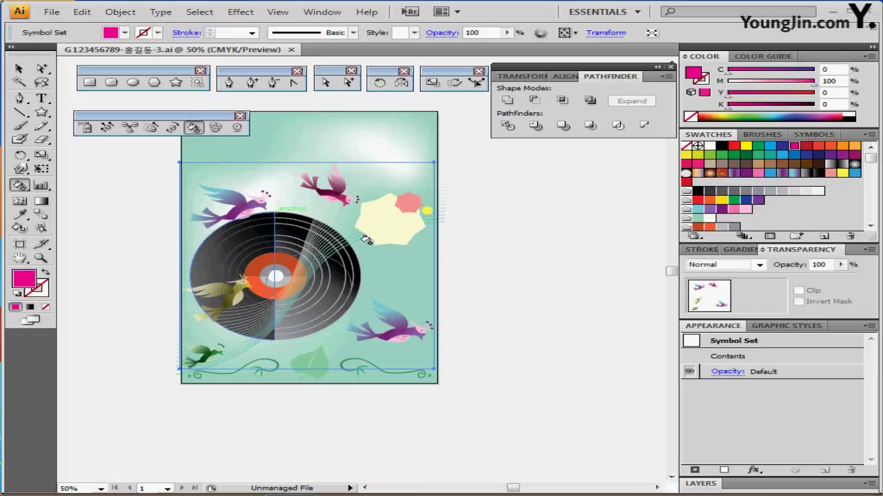
# - Place the text lines "2017. 5. 20", "Sunday" and "Peacock Plaza" on the cream star and cut the white title text
pyautogui.keyDown('ctrl'); pyautogui.click(422, 254); pyautogui.keyUp('ctrl')
pyautogui.keyDown('ctrl'); pyautogui.click(377, 255); pyautogui.keyUp('ctrl')
pyautogui.keyDown('ctrl'); pyautogui.click(376, 254); pyautogui.keyUp('ctrl')
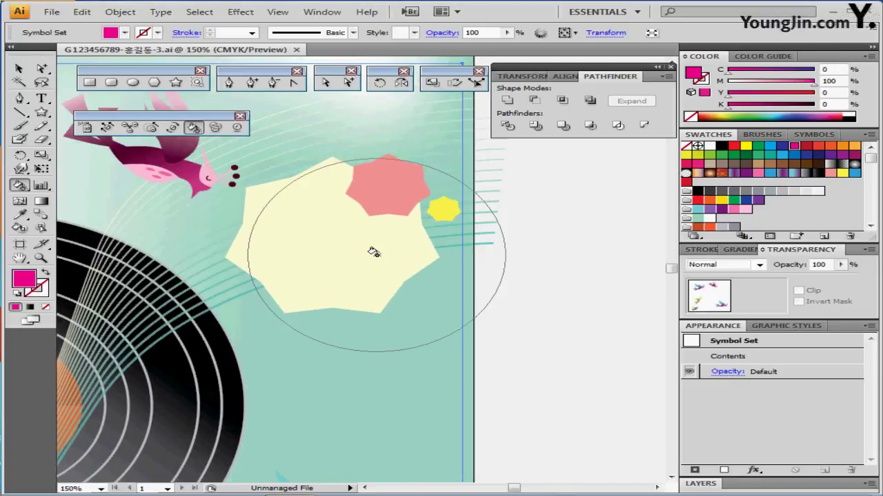
pyautogui.keyDown('ctrl'); pyautogui.click(449, 249); pyautogui.keyUp('ctrl')
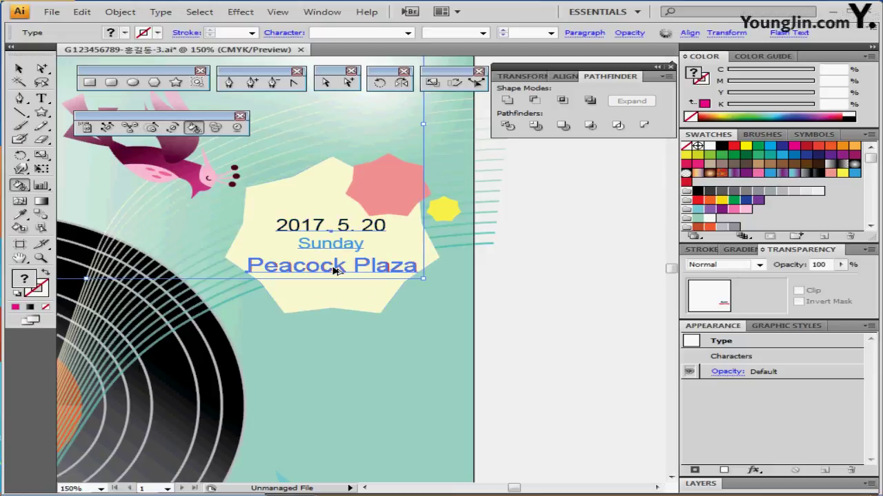
pyautogui.click(333, 271)
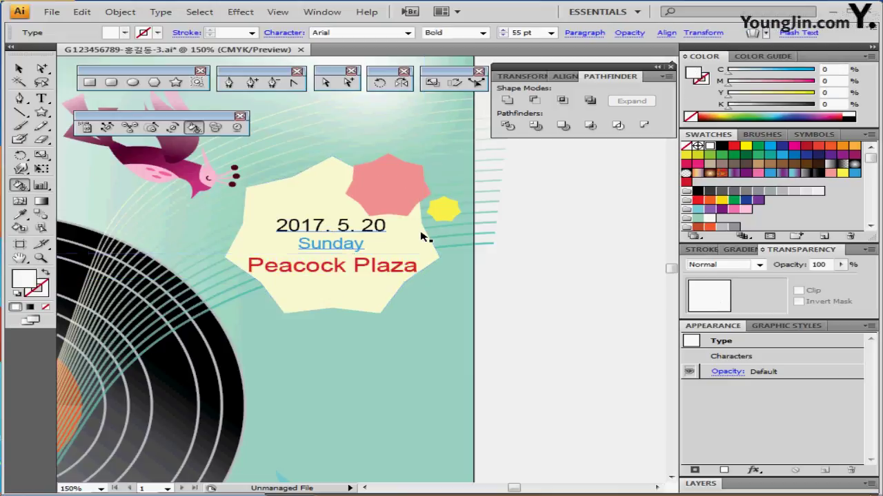
pyautogui.click(603, 290)
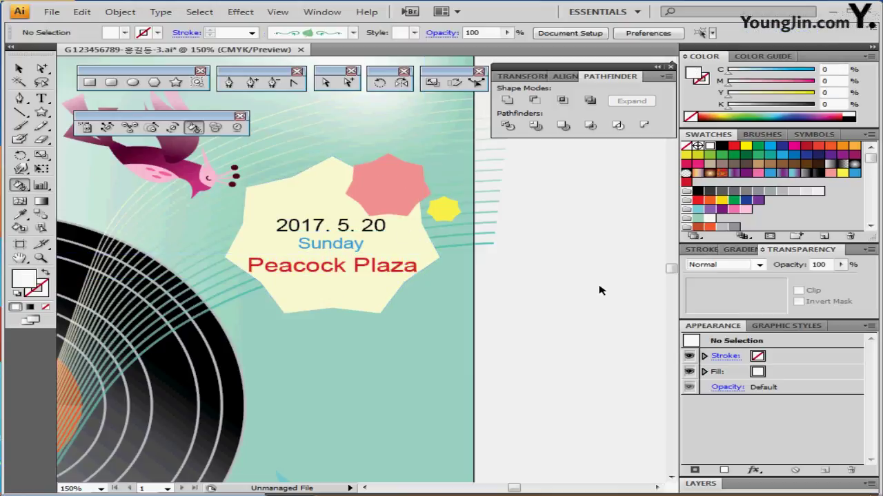
# - Examine the character and paragraph settings of the date text on the cream star, including font, style, alignment and size
pyautogui.click(336, 235)
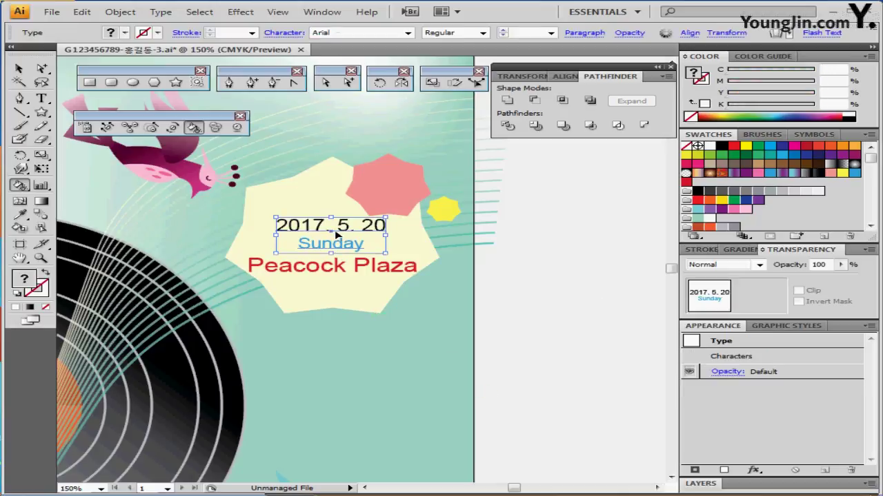
pyautogui.hotkey('ctrl', 't')
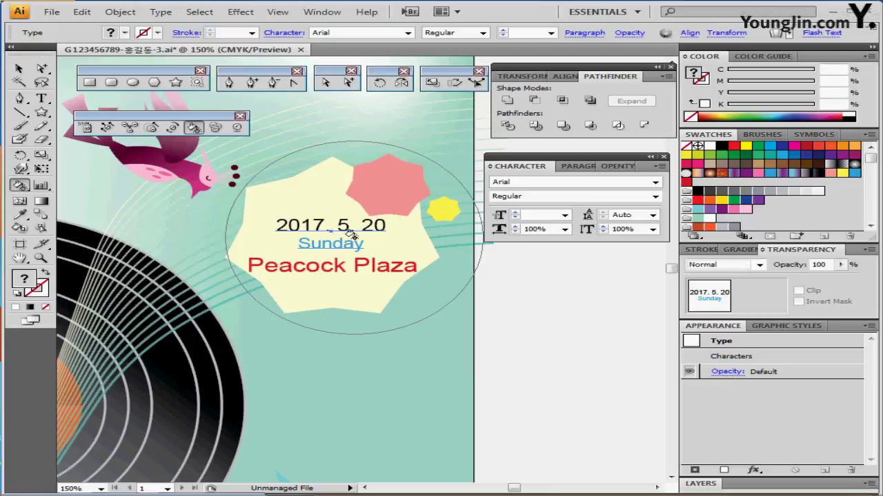
pyautogui.click(42, 99)
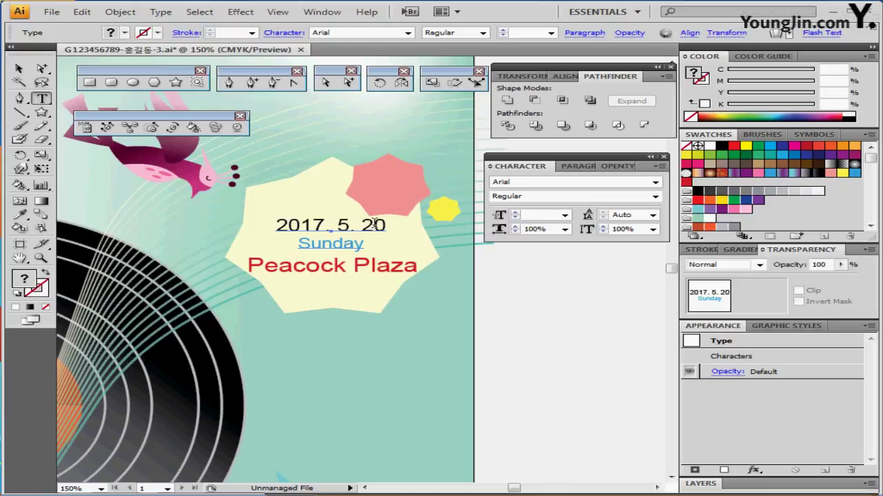
pyautogui.click(573, 170)
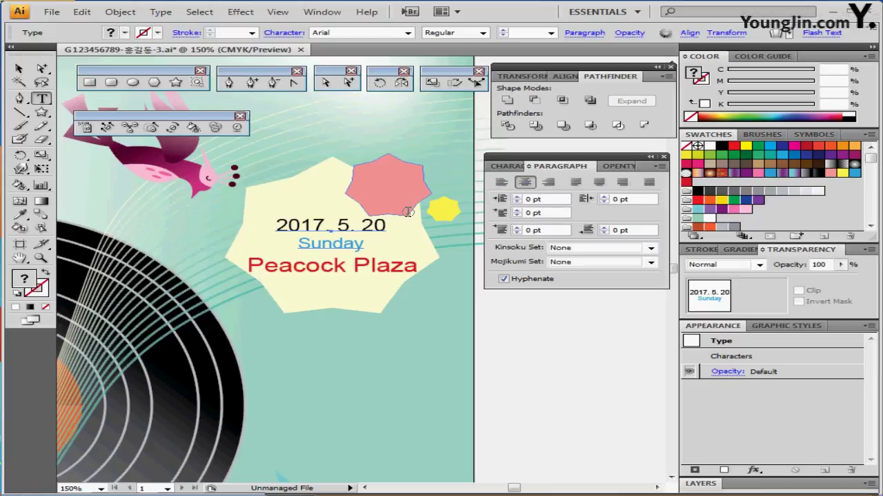
pyautogui.click(509, 166)
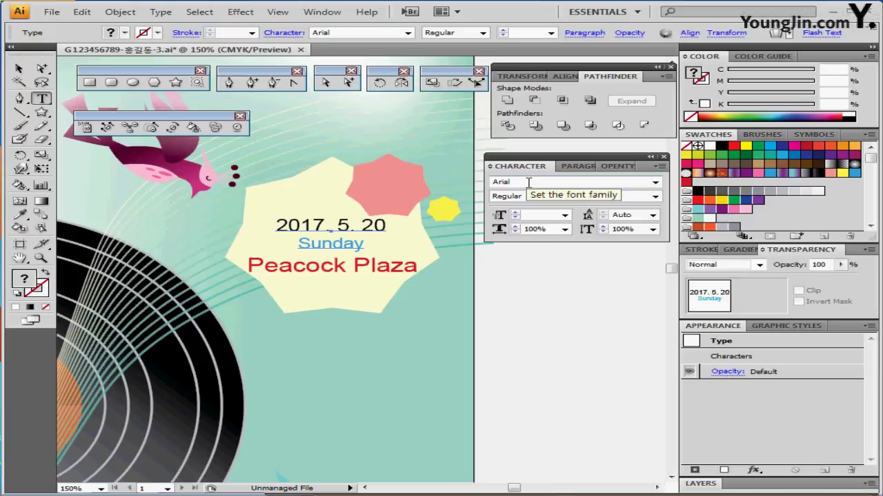
pyautogui.click(528, 182)
pyautogui.click(536, 196)
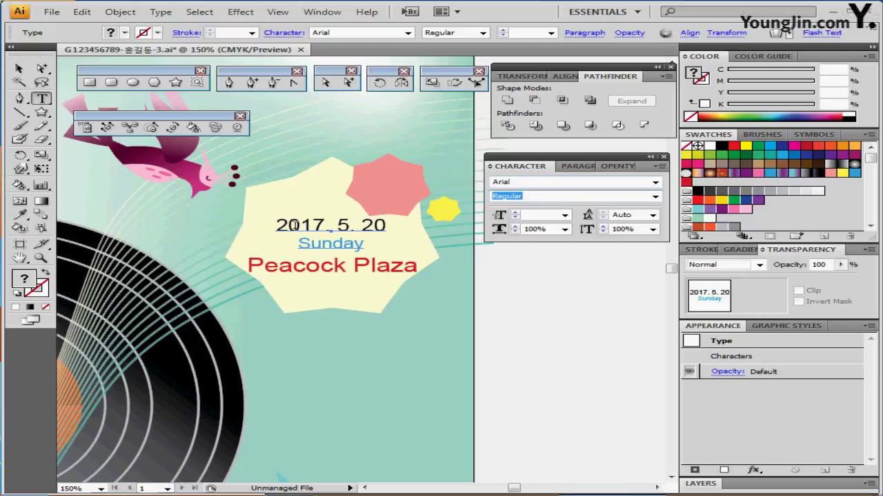
pyautogui.moveTo(276, 225); pyautogui.dragTo(389, 228)
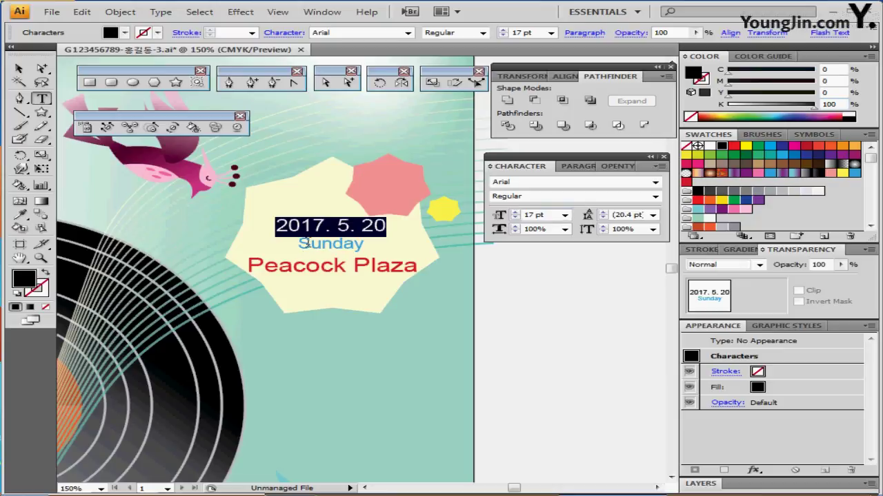
# - Check the font size and CMYK fill of the word "Sunday"
pyautogui.moveTo(298, 244); pyautogui.dragTo(380, 243)
pyautogui.click(770, 173)
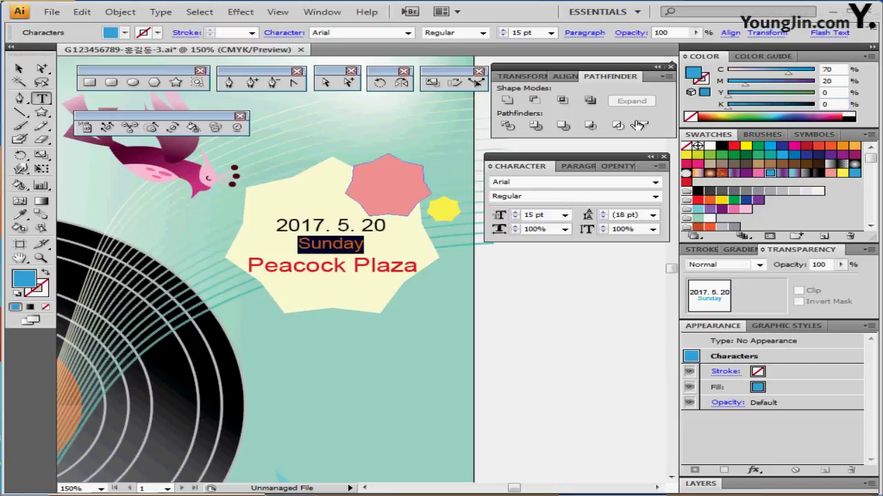
pyautogui.click(538, 214)
pyautogui.write('15')
pyautogui.press('Return')
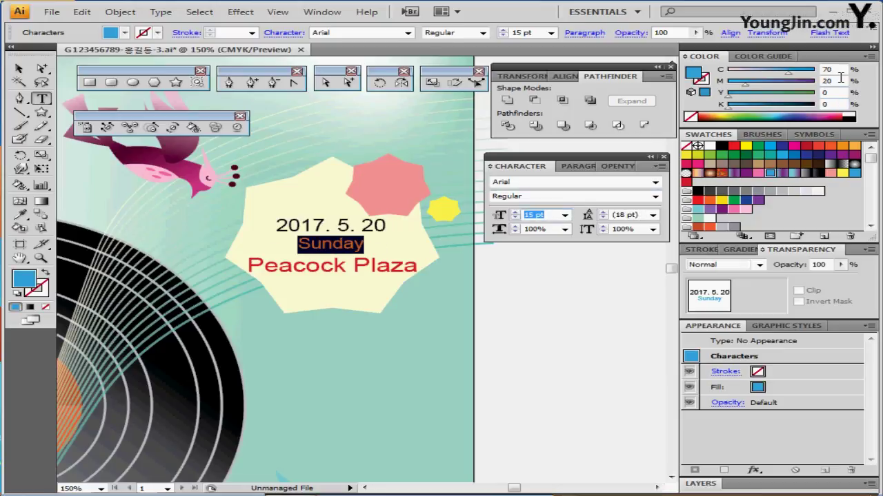
pyautogui.click(835, 81)
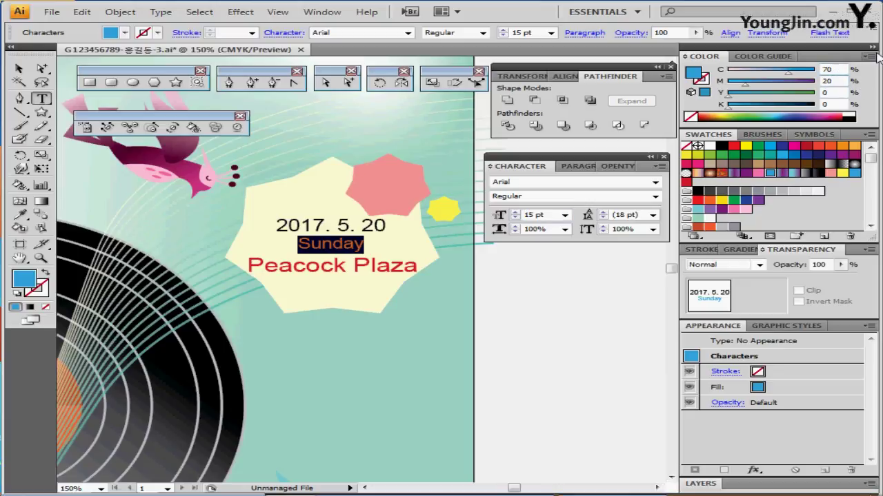
# - Review the font, style, size and CMYK fill of the "Peacock Plaza" text, leaving it deselected
pyautogui.click(319, 276)
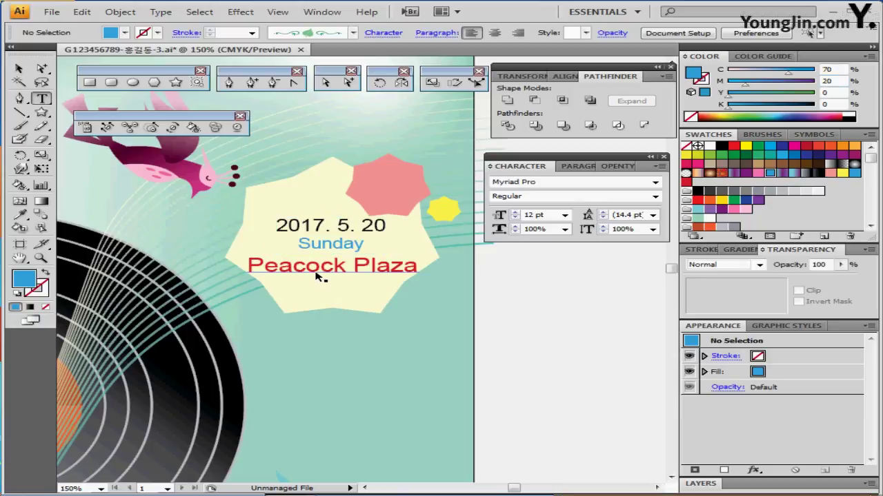
pyautogui.click(253, 266)
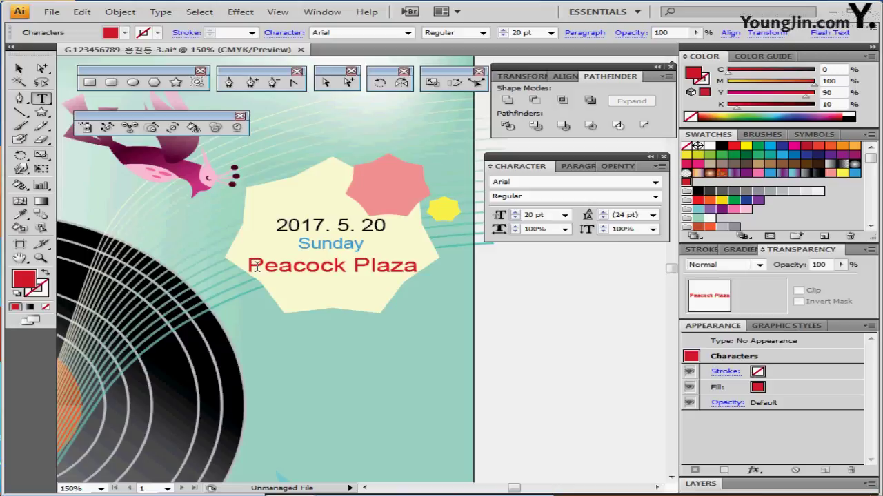
pyautogui.moveTo(255, 266); pyautogui.dragTo(423, 263)
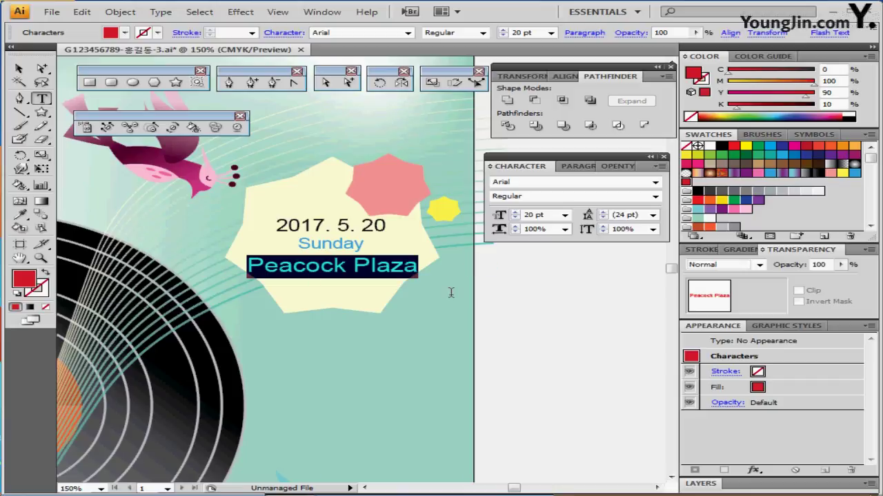
pyautogui.click(524, 182)
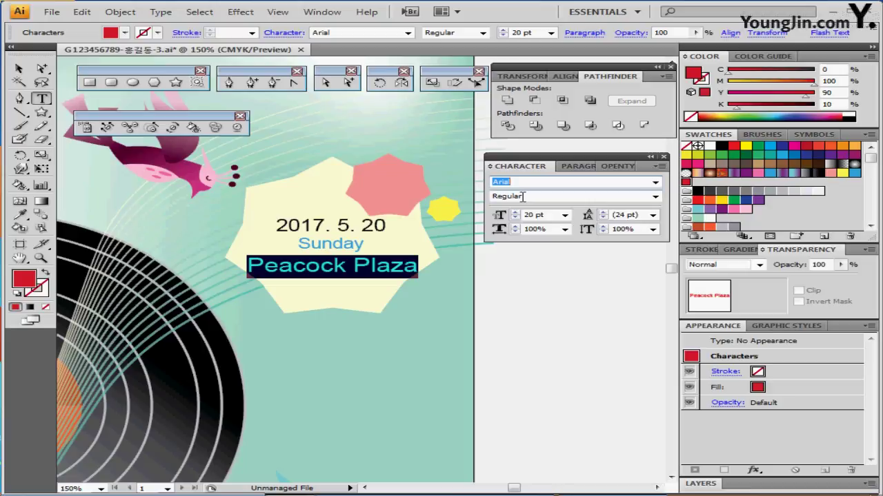
pyautogui.click(523, 196)
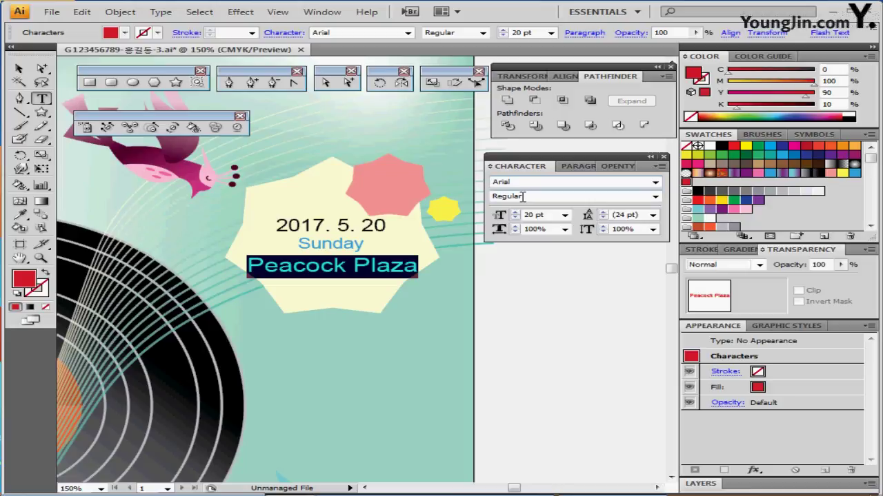
pyautogui.click(836, 82)
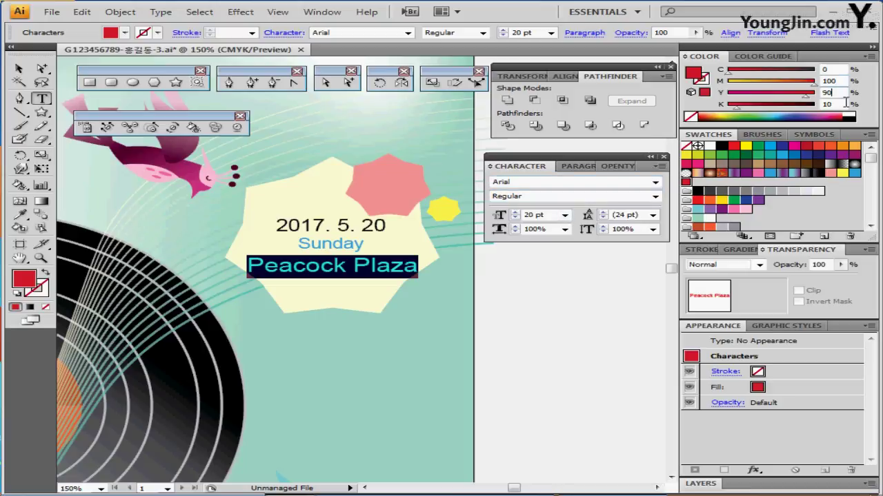
pyautogui.click(842, 104)
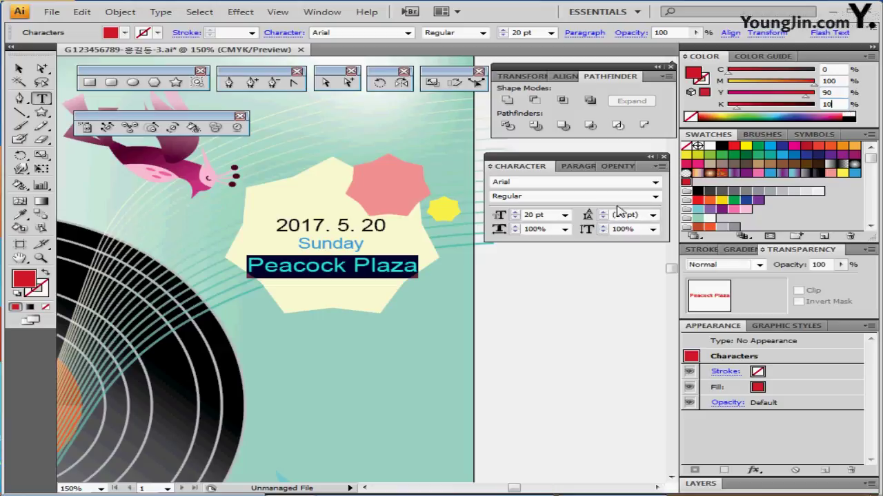
pyautogui.keyDown('ctrl'); pyautogui.click(391, 318); pyautogui.keyUp('ctrl')
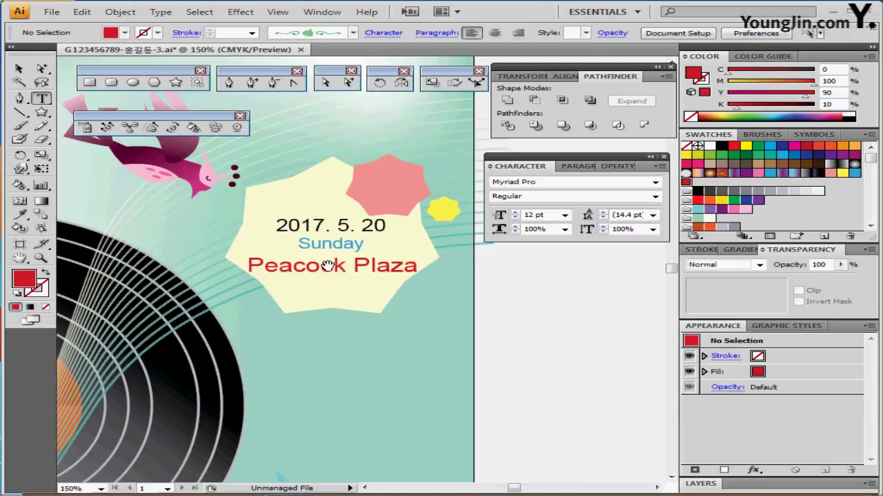
# - Paste the white title "CLASSICAL MUSIC" across the upper part of the poster and move the Character settings clear of it
pyautogui.moveTo(314, 236); pyautogui.dragTo(315, 239)
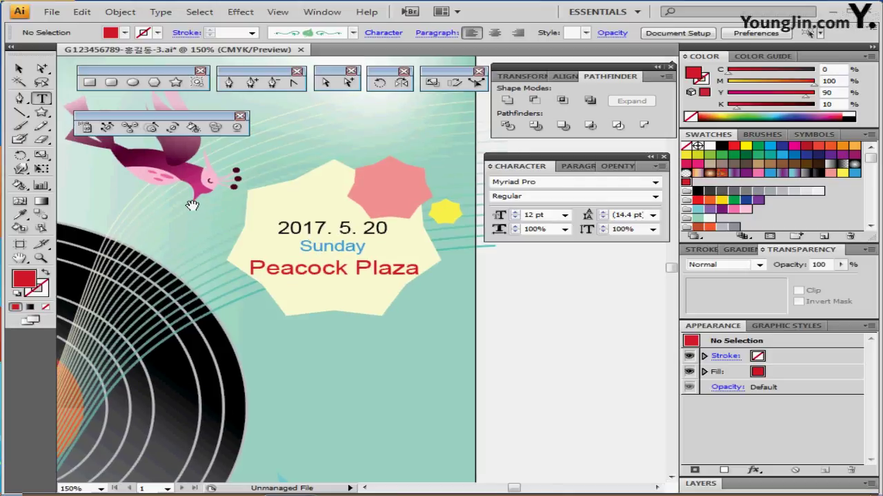
pyautogui.moveTo(191, 201); pyautogui.dragTo(384, 271)
pyautogui.click(371, 290)
pyautogui.moveTo(317, 311); pyautogui.dragTo(321, 276)
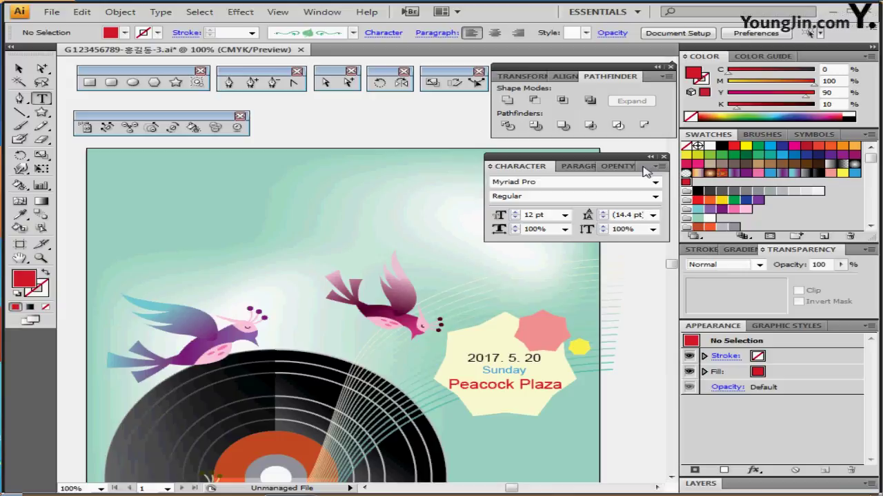
pyautogui.hotkey('ctrl', 'v')
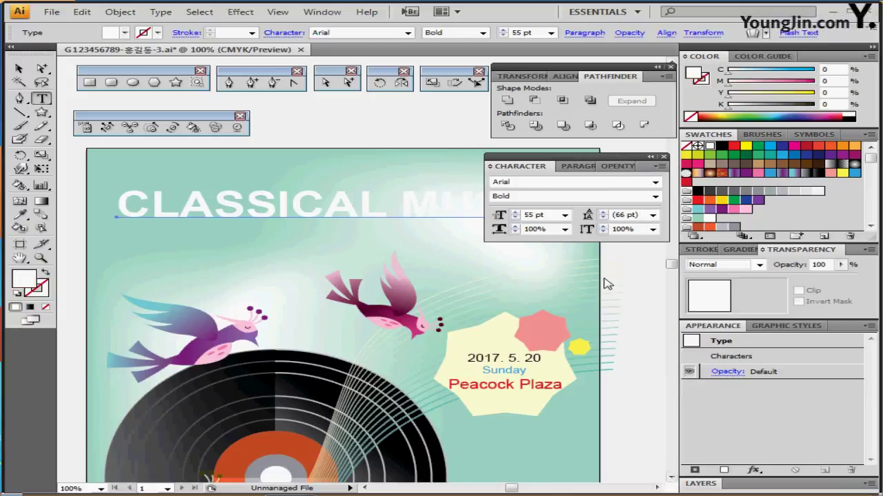
pyautogui.moveTo(624, 168); pyautogui.dragTo(603, 284)
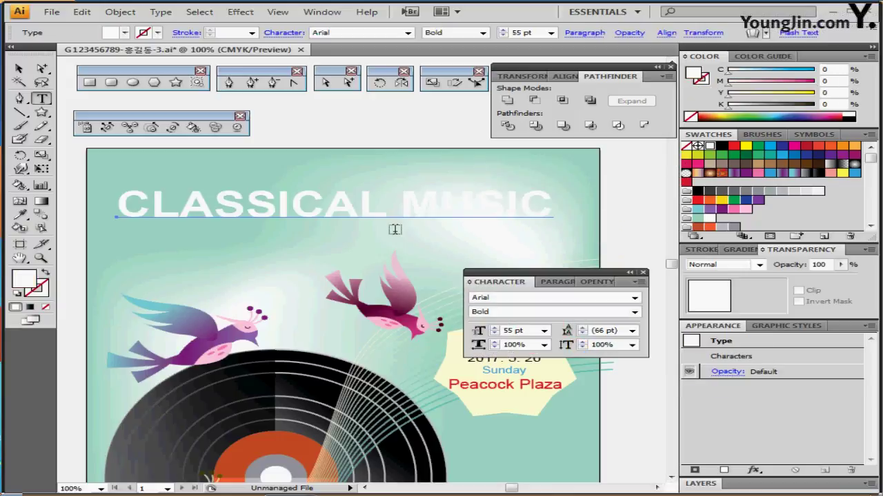
# - Check the font, style and size of the whole "CLASSICAL MUSIC" title, leaving the title selected as an object
pyautogui.click(322, 206)
pyautogui.hotkey('ctrl', 'a')
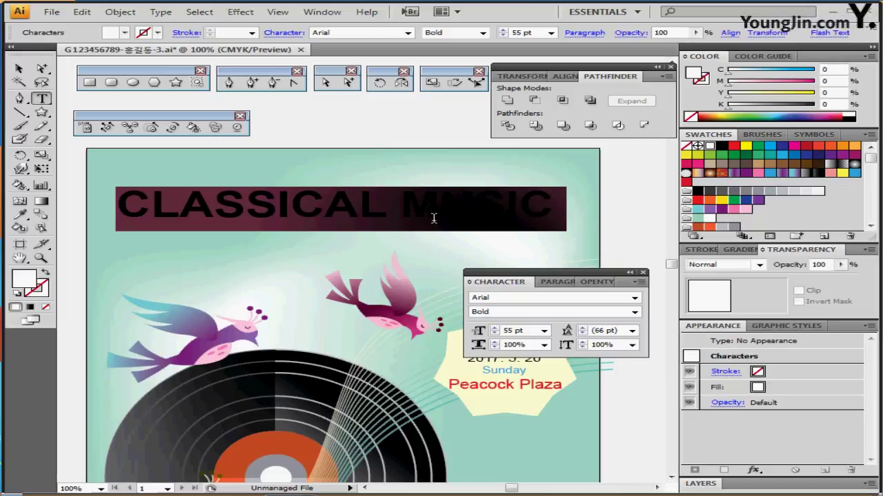
pyautogui.click(388, 211)
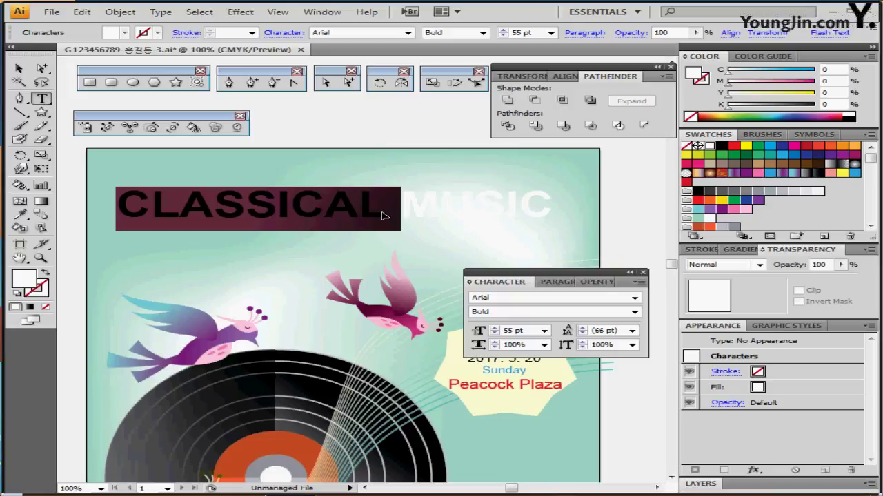
pyautogui.tripleClick(381, 210)
pyautogui.click(507, 297)
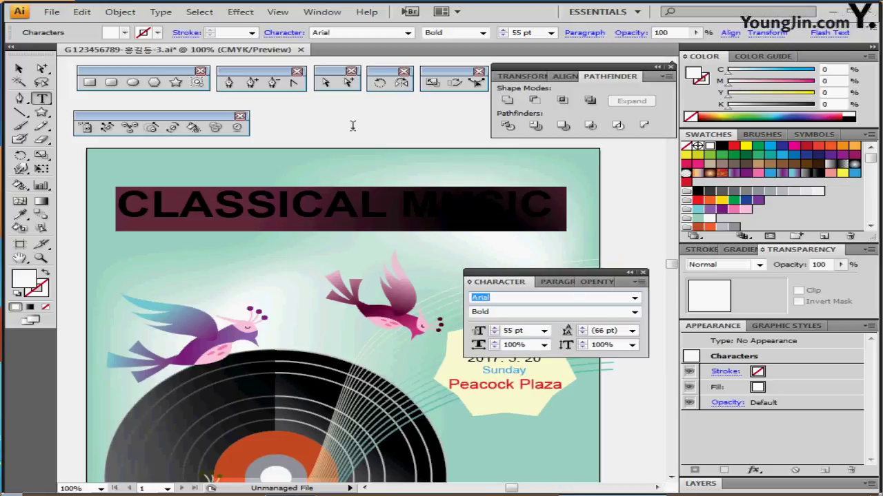
pyautogui.press('Escape')
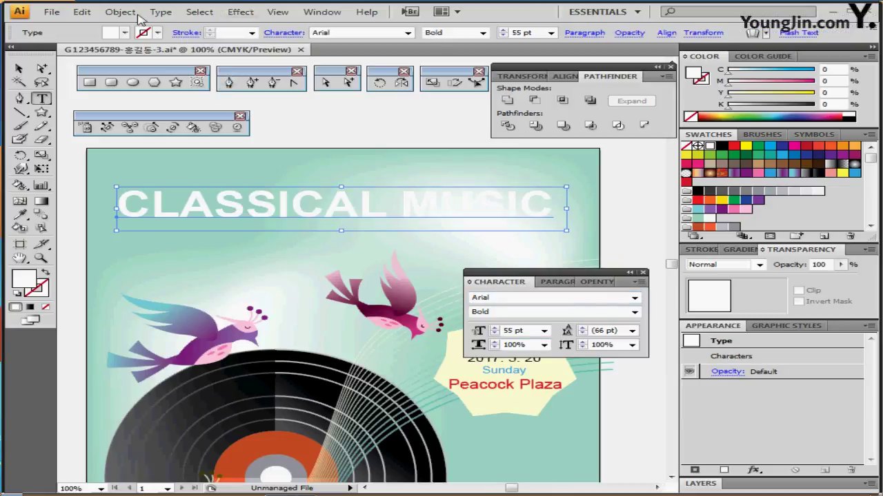
# - Warp the "CLASSICAL MUSIC" title with a horizontal Arc Lower envelope at 25% bend, with preview on
pyautogui.click(124, 13)
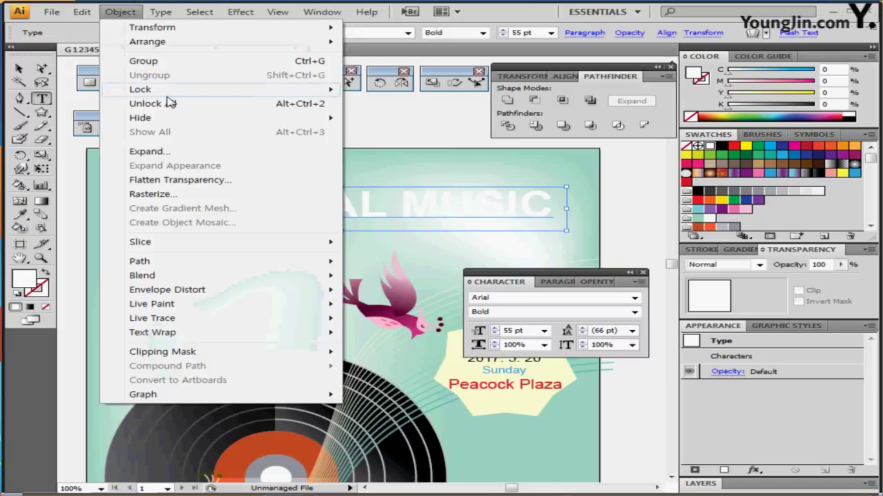
pyautogui.moveTo(163, 247)
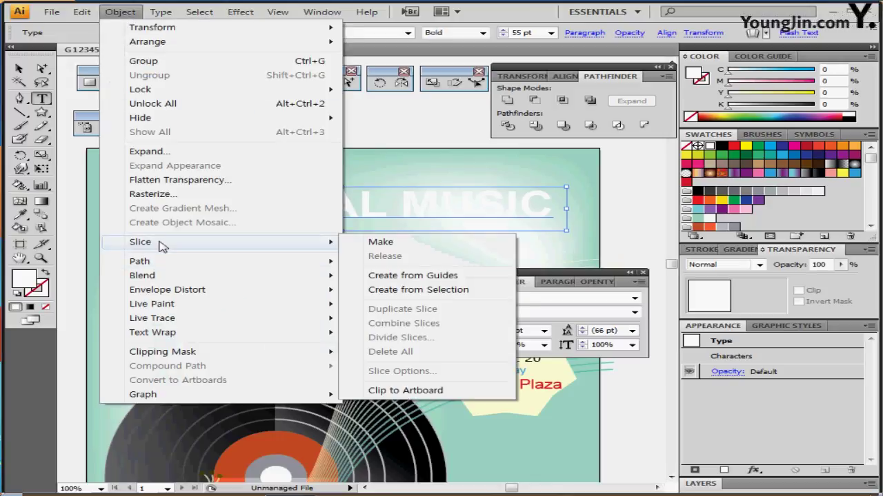
pyautogui.moveTo(208, 293)
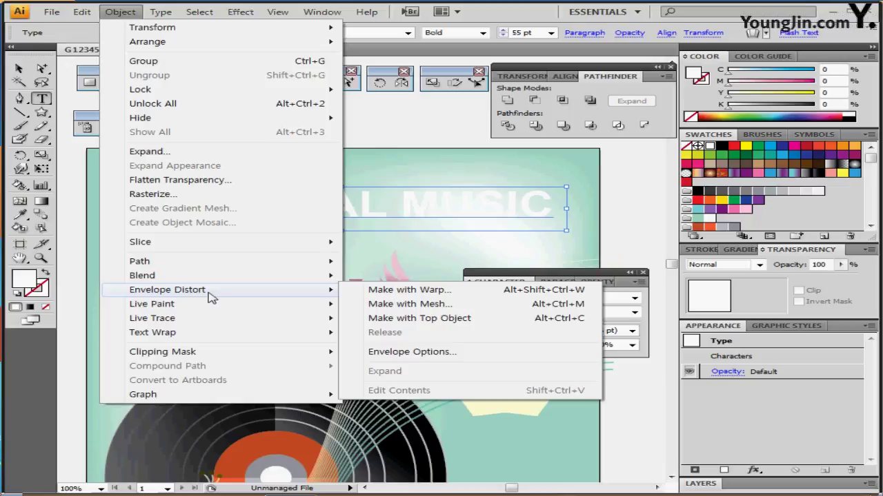
pyautogui.click(382, 291)
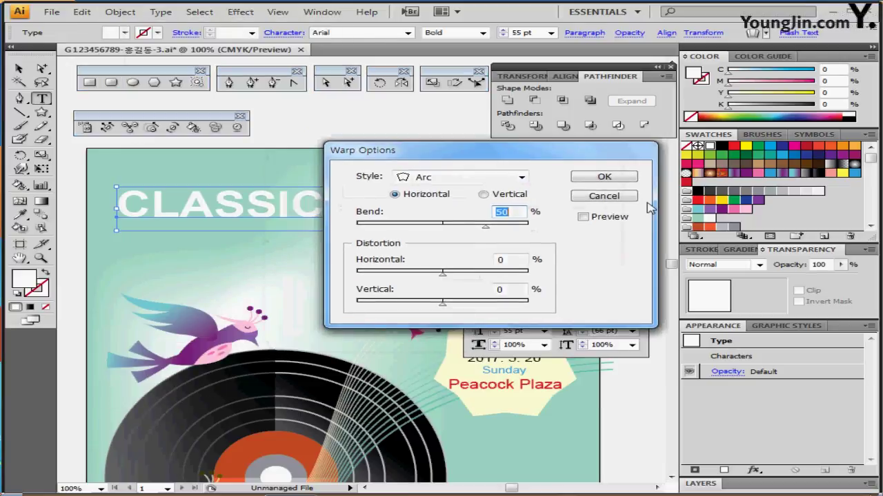
pyautogui.click(583, 216)
pyautogui.moveTo(516, 153); pyautogui.dragTo(613, 144)
pyautogui.click(583, 172)
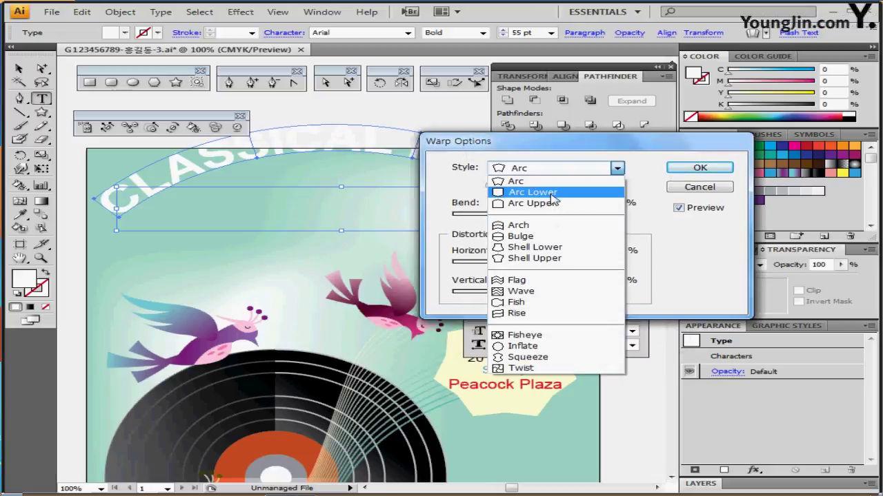
pyautogui.click(551, 196)
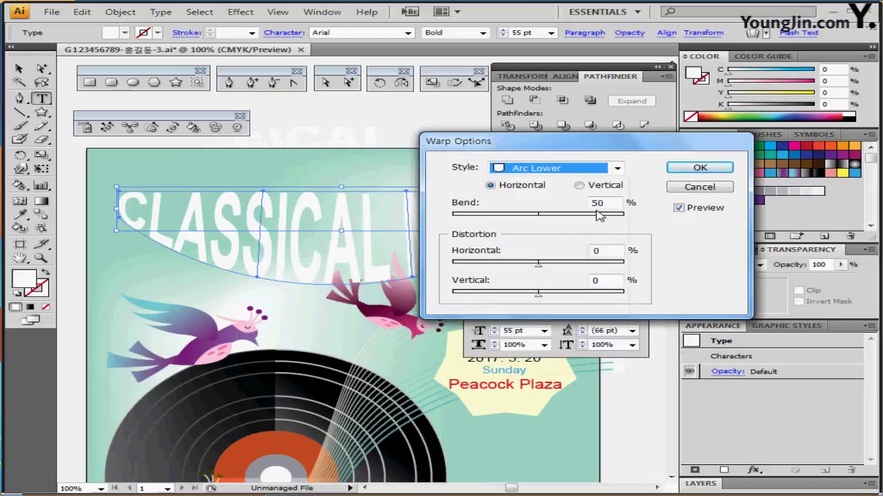
pyautogui.click(579, 213)
pyautogui.write('25')
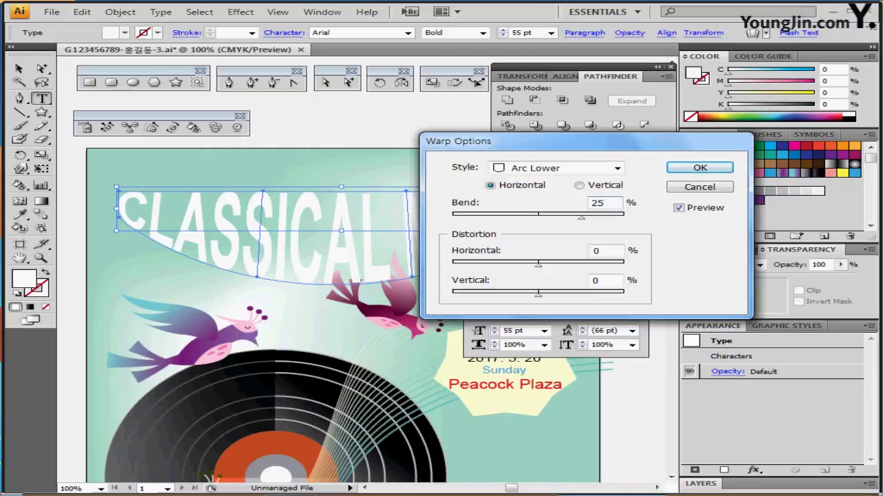
pyautogui.press('Tab')
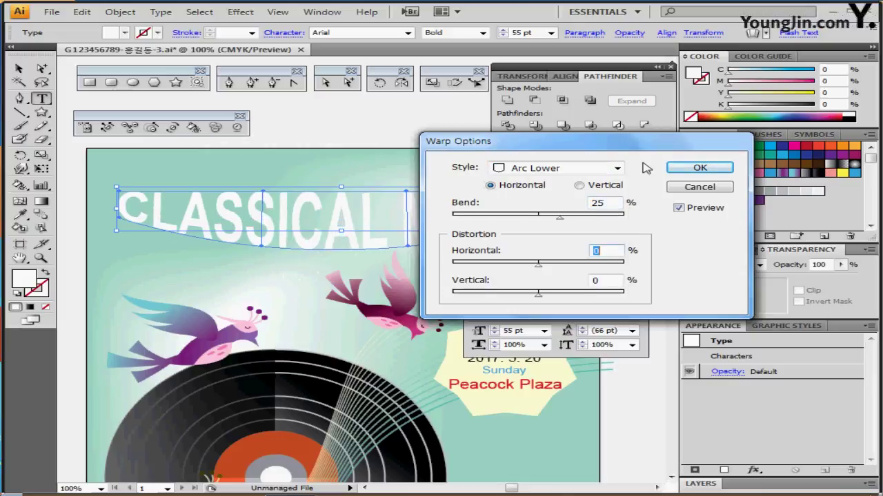
pyautogui.click(699, 170)
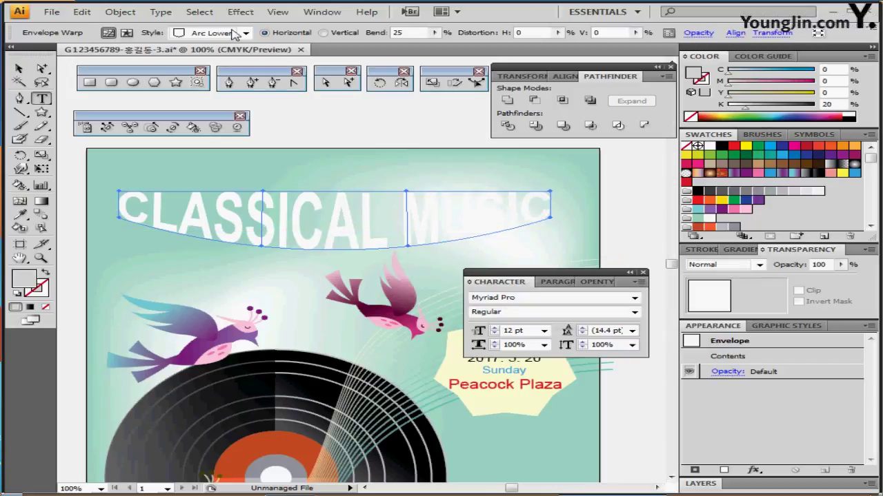
# - Add a Multiply drop shadow to the warped title with X and Y offsets of 2 mm
pyautogui.click(240, 11)
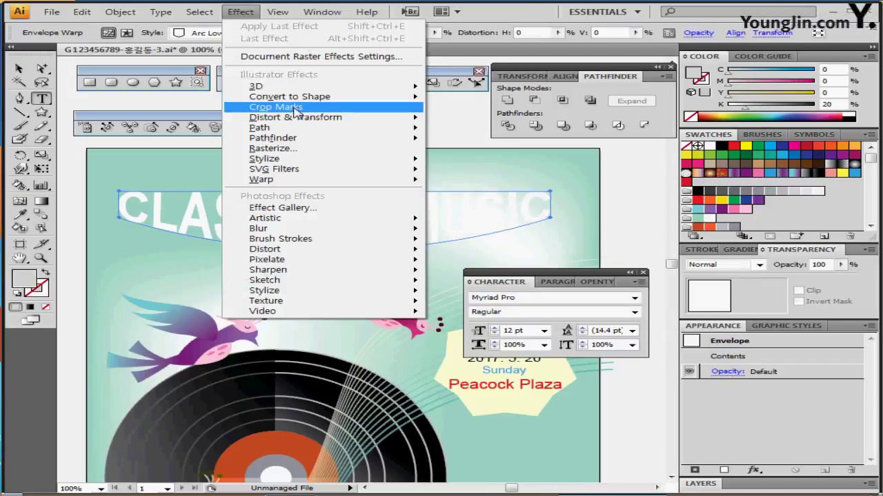
pyautogui.moveTo(310, 159)
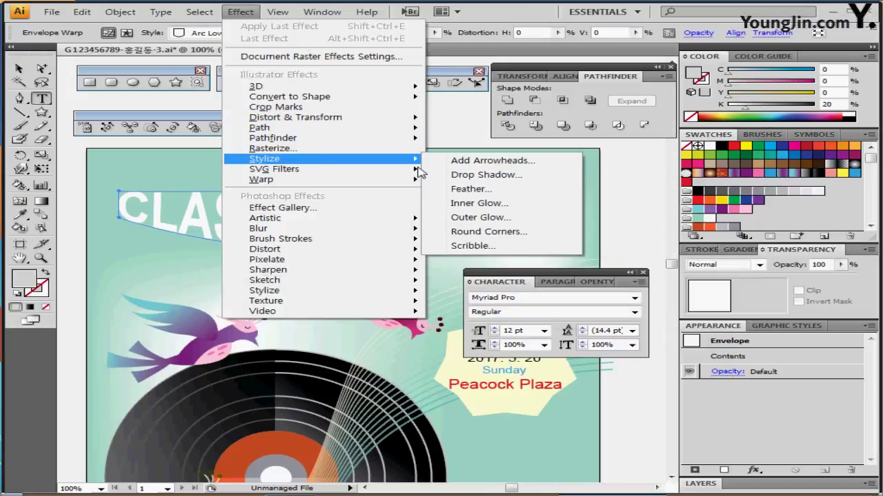
pyautogui.click(504, 178)
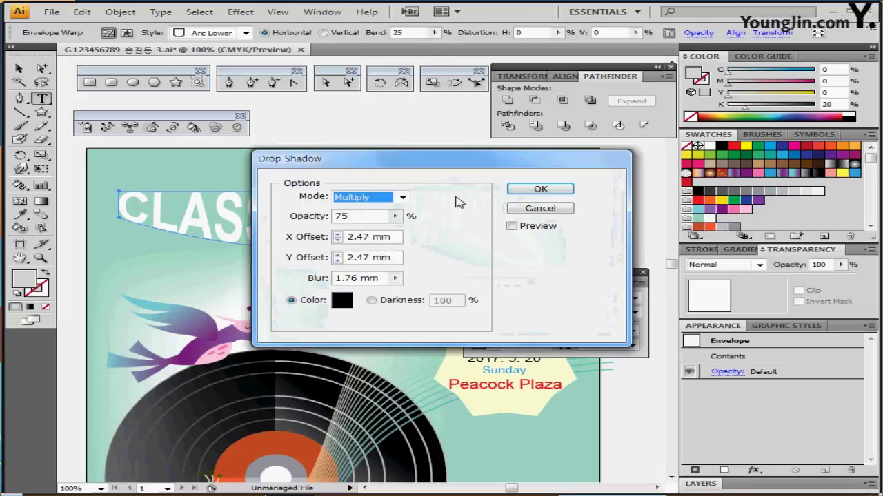
pyautogui.moveTo(469, 159); pyautogui.dragTo(611, 136)
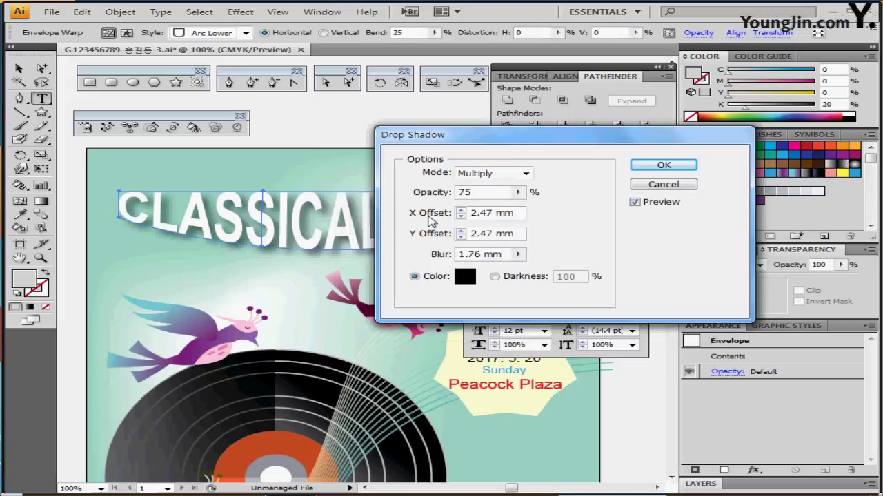
pyautogui.click(430, 218)
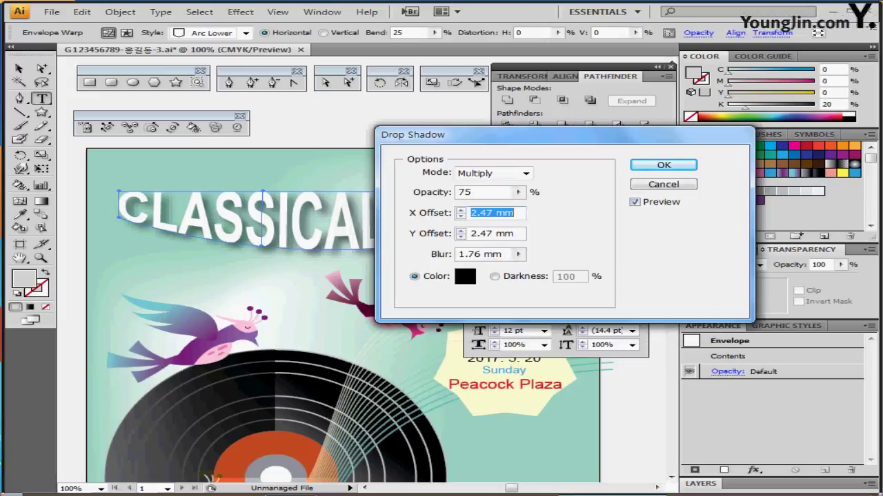
pyautogui.write('2')
pyautogui.press('Tab')
pyautogui.write('2')
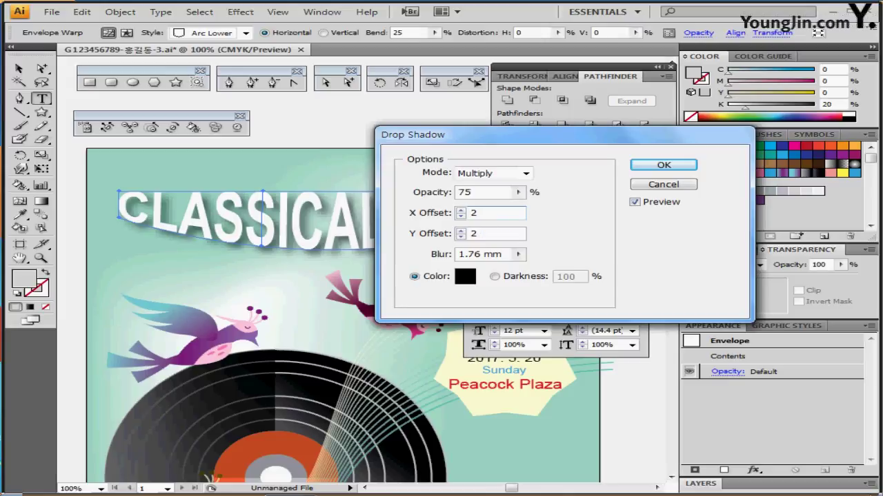
# - Set the title shadow's blur to 1.5 mm and apply the effect
pyautogui.press('Tab')
pyautogui.press('Tab')
pyautogui.hotkey('shift', 'Tab')
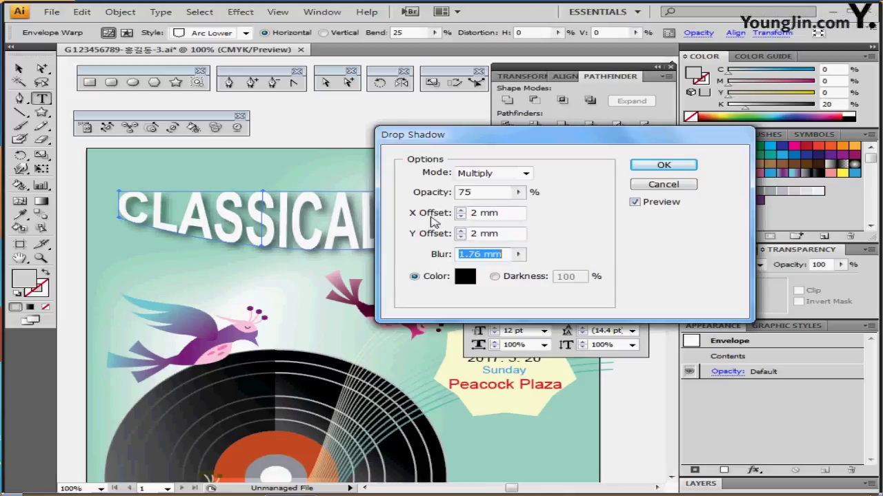
pyautogui.write('1.')
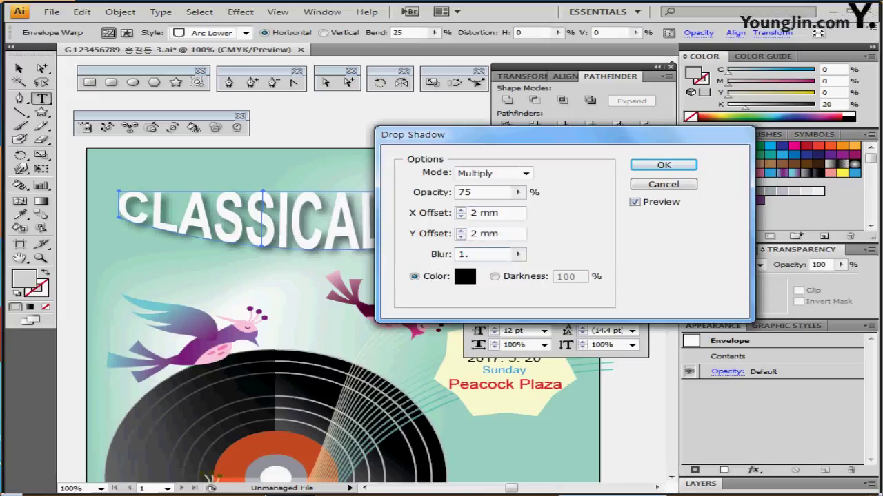
pyautogui.write('5')
pyautogui.press('Return')
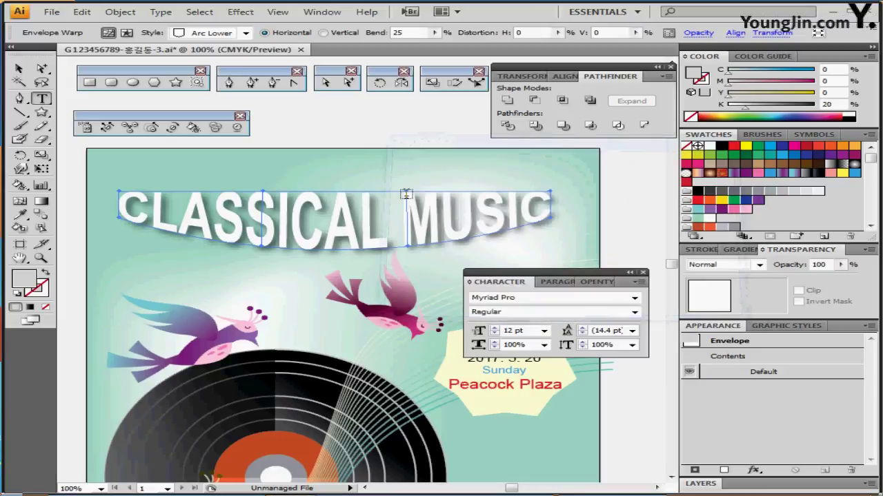
# - Put the Character settings away and unlock all locked objects on the poster
pyautogui.hotkey('ctrl', '0')
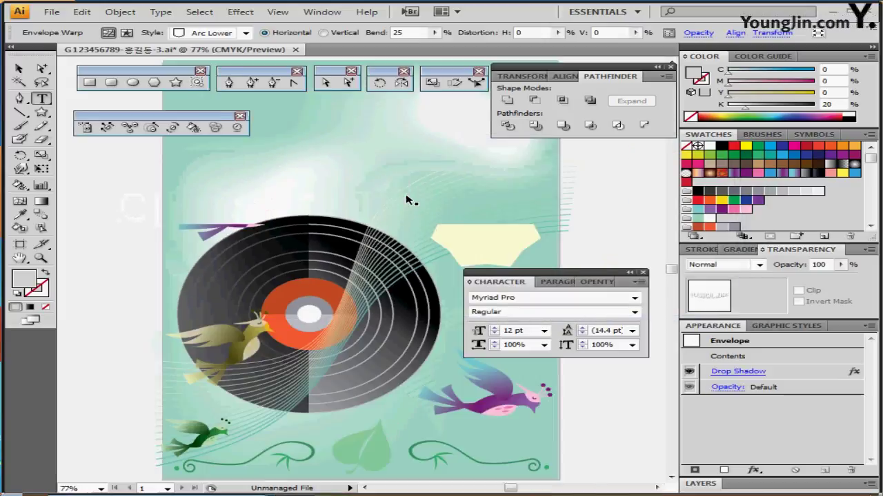
pyautogui.doubleClick(545, 281)
pyautogui.click(545, 289)
pyautogui.click(556, 269)
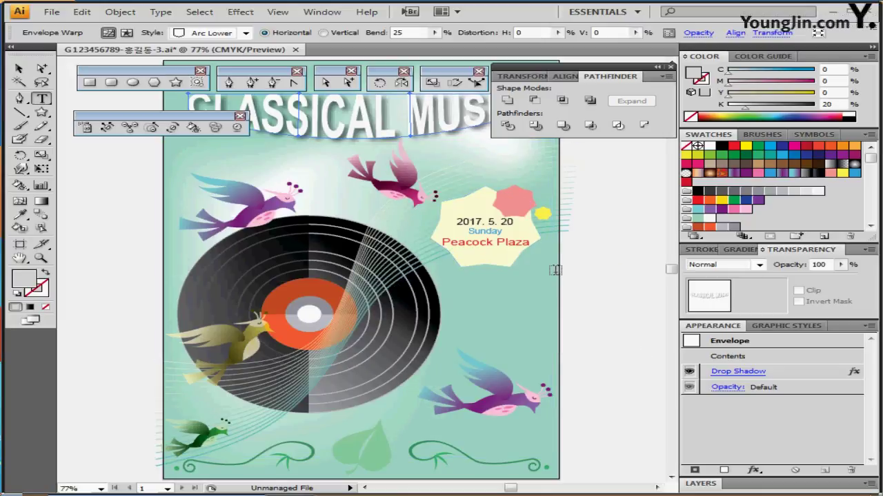
pyautogui.keyDown('alt'); pyautogui.click(457, 249); pyautogui.keyUp('alt')
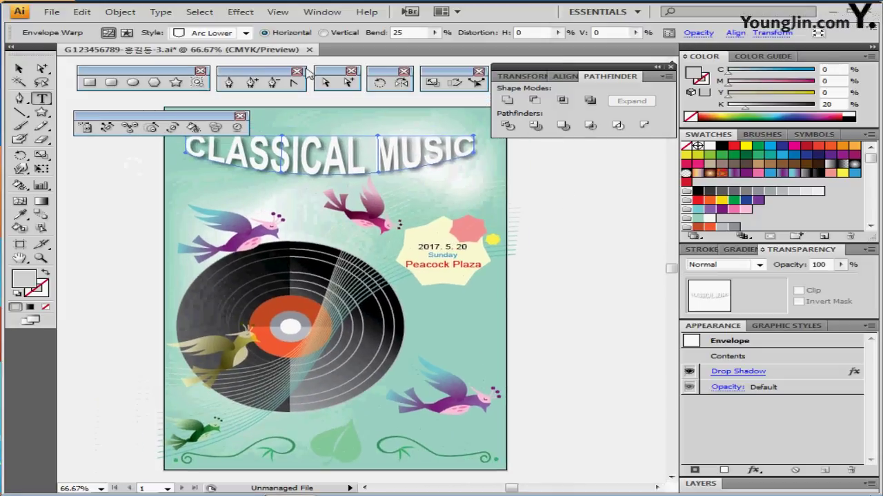
pyautogui.click(127, 14)
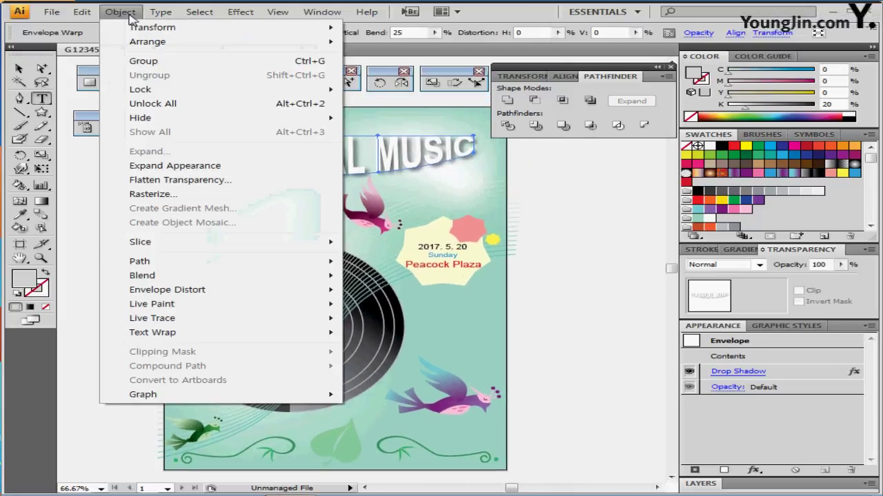
pyautogui.click(188, 105)
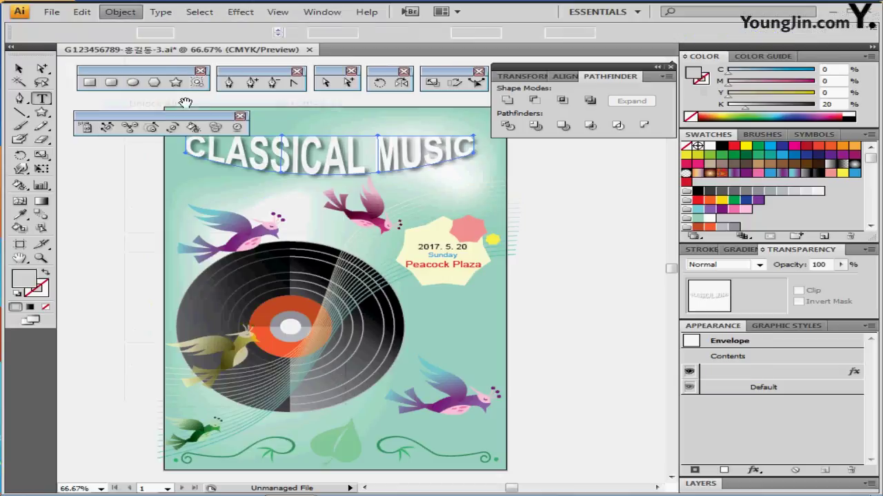
# - Close the symbol tools and draw a 210 x 297 mm rectangle from the artboard's upper-left corner, covering the whole poster
pyautogui.click(240, 116)
pyautogui.click(90, 83)
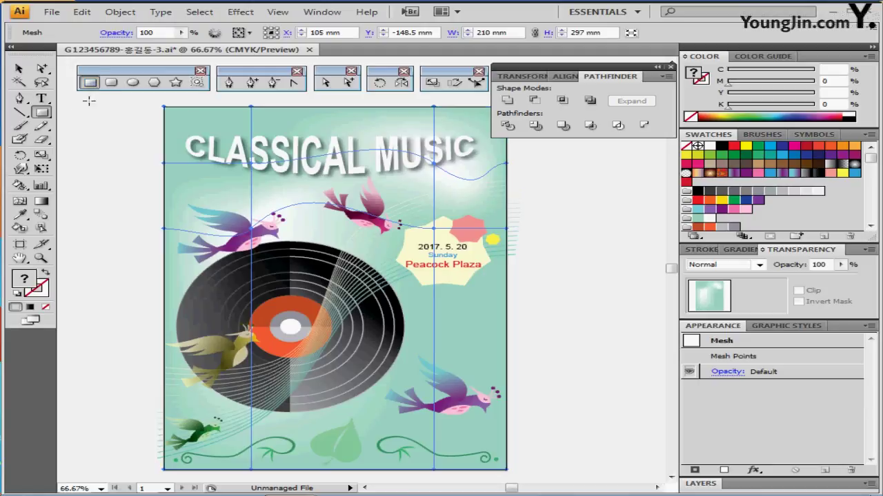
pyautogui.hotkey('ctrl', 'shift', 'a')
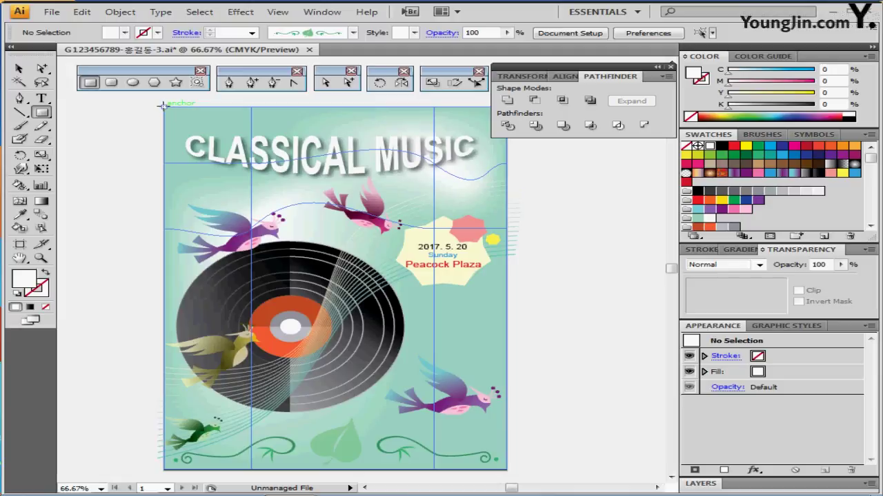
pyautogui.click(164, 106)
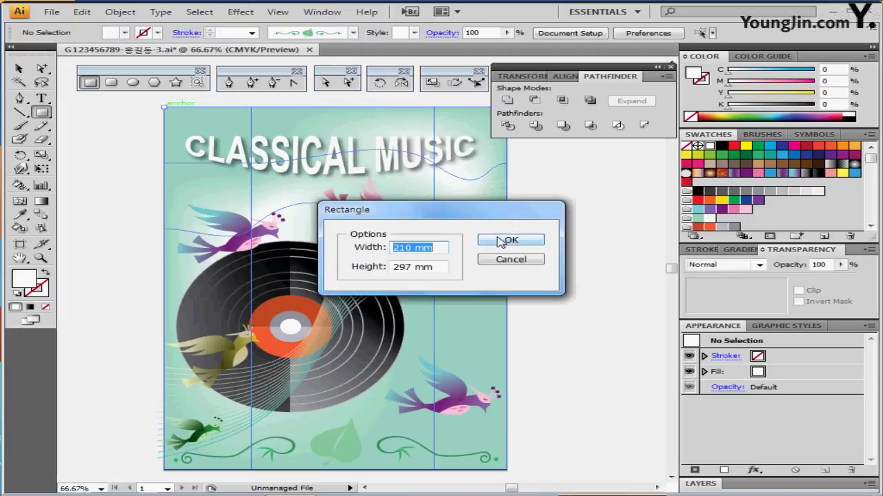
pyautogui.click(498, 240)
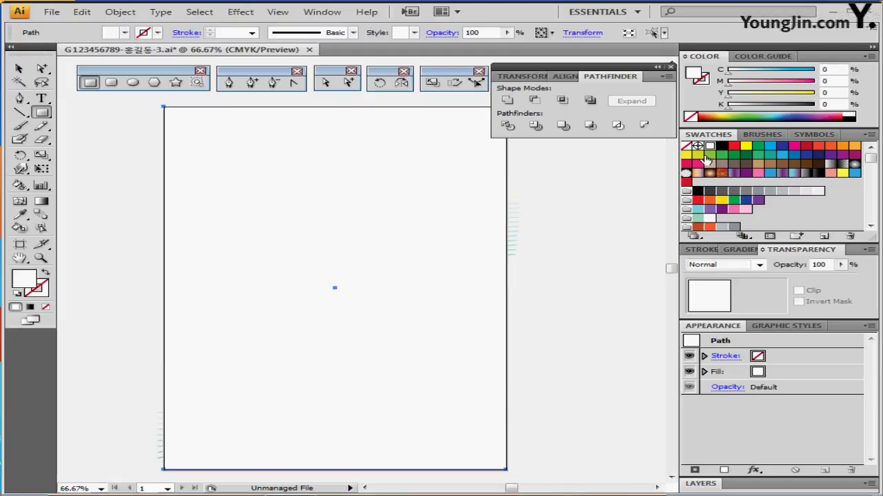
# - Try several swatch fills on the poster-sized rectangle, ending with yellow-green (C 20, M 0, Y 100, K 0)
pyautogui.click(717, 173)
pyautogui.click(739, 164)
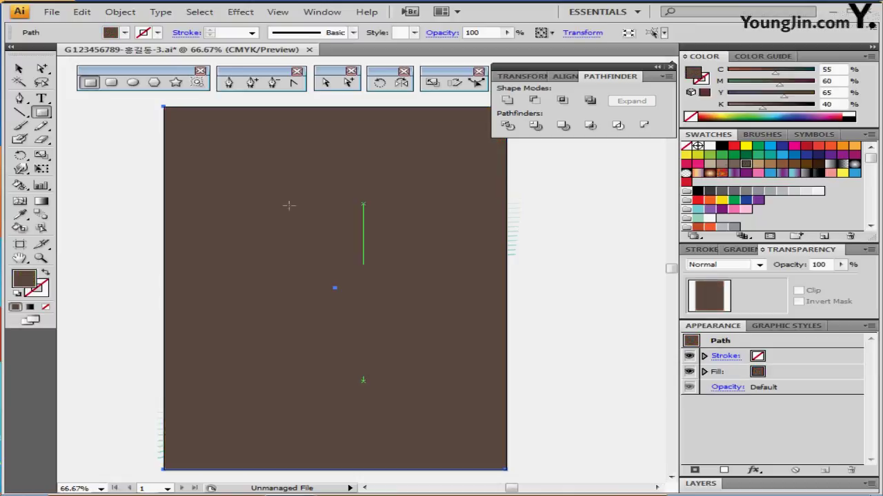
pyautogui.click(733, 155)
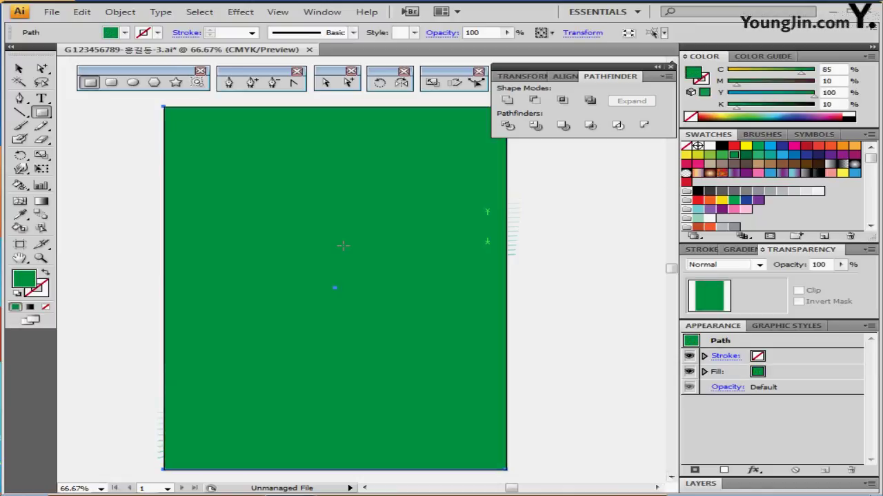
pyautogui.click(698, 156)
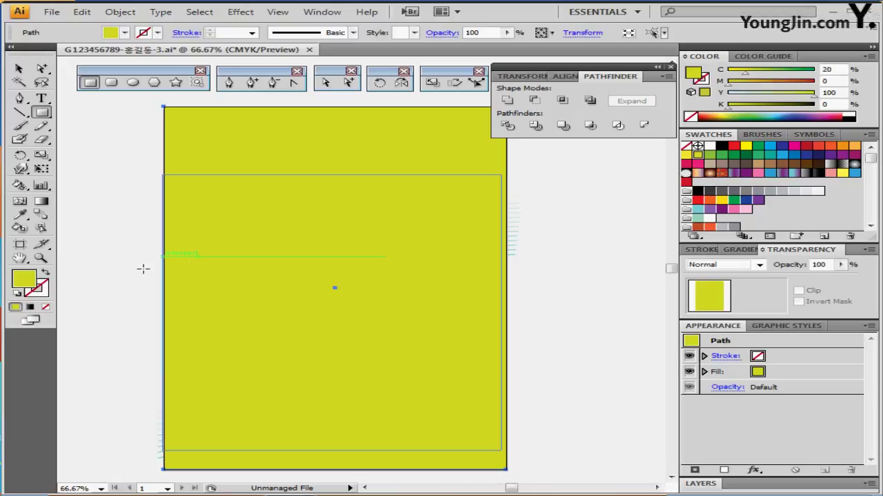
# - Select all the artwork with the covering rectangle and make a clipping mask from it, leaving nothing selected
pyautogui.press('ctrl')
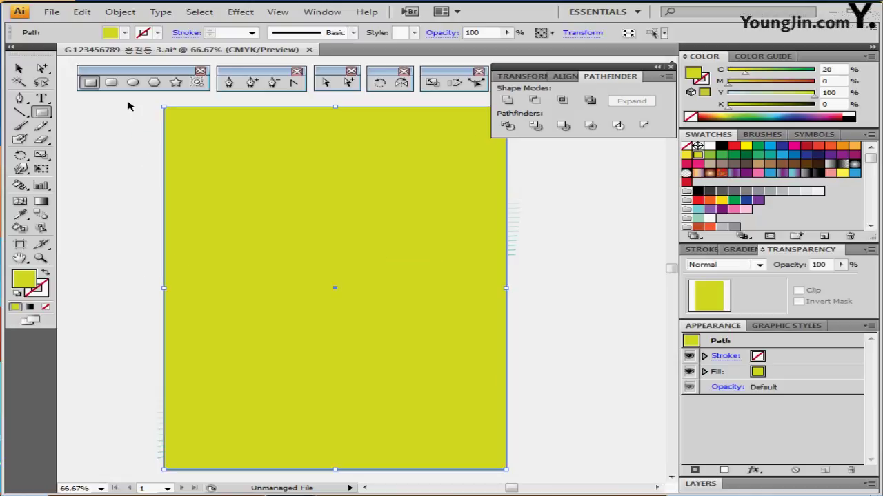
pyautogui.moveTo(129, 100); pyautogui.dragTo(538, 481)
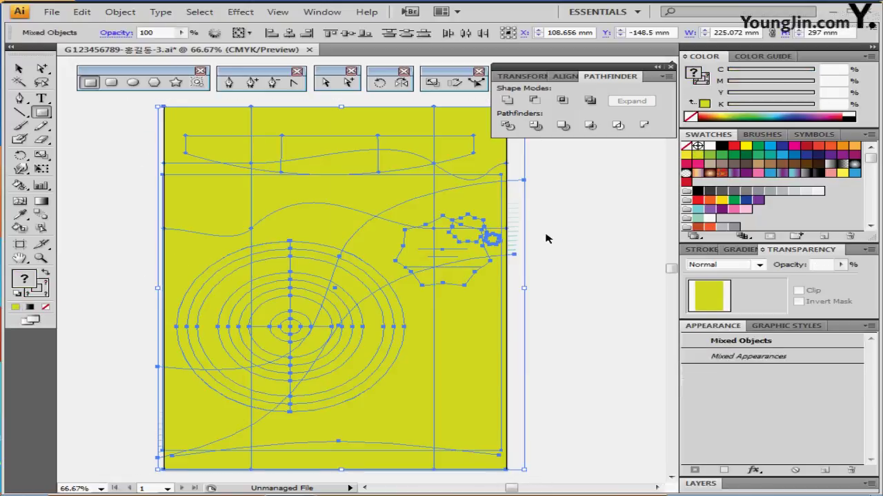
pyautogui.rightClick(303, 180)
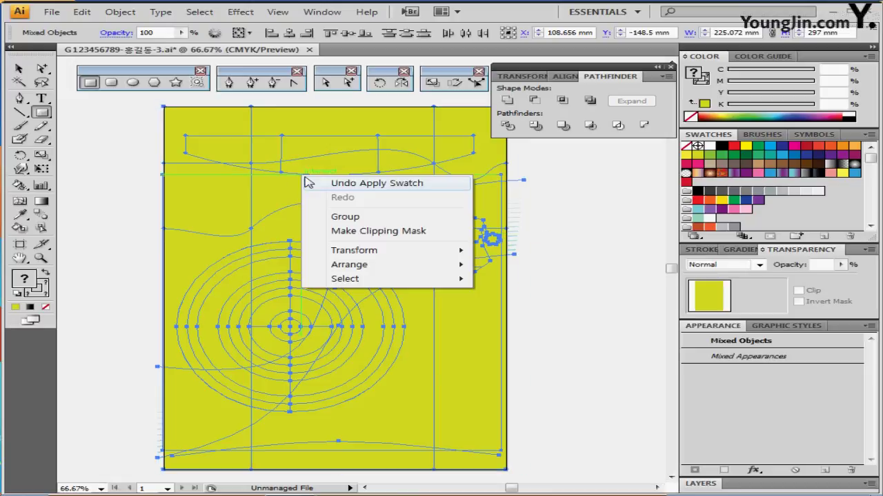
pyautogui.click(428, 232)
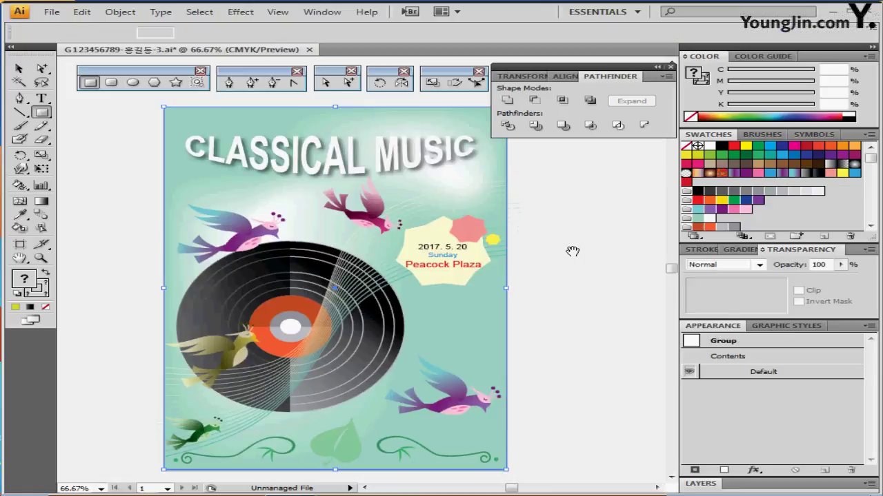
pyautogui.hotkey('ctrl', 'shift', 'a')
pyautogui.moveTo(557, 260); pyautogui.dragTo(485, 254)
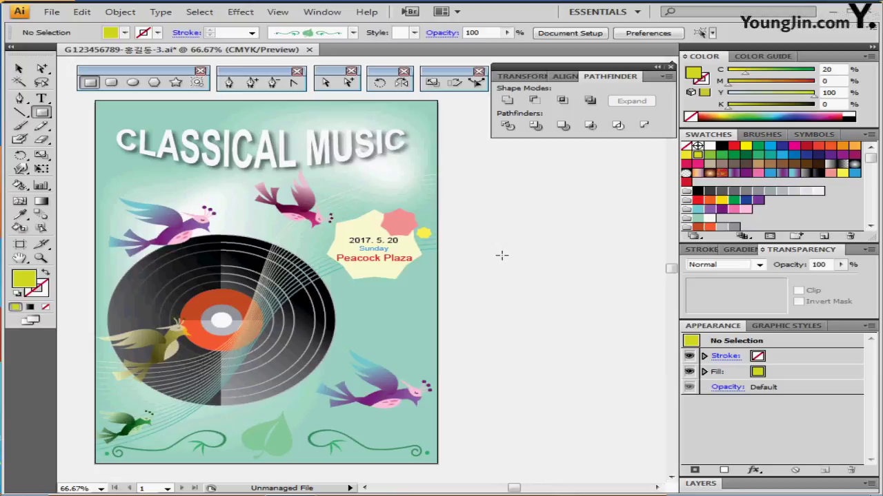